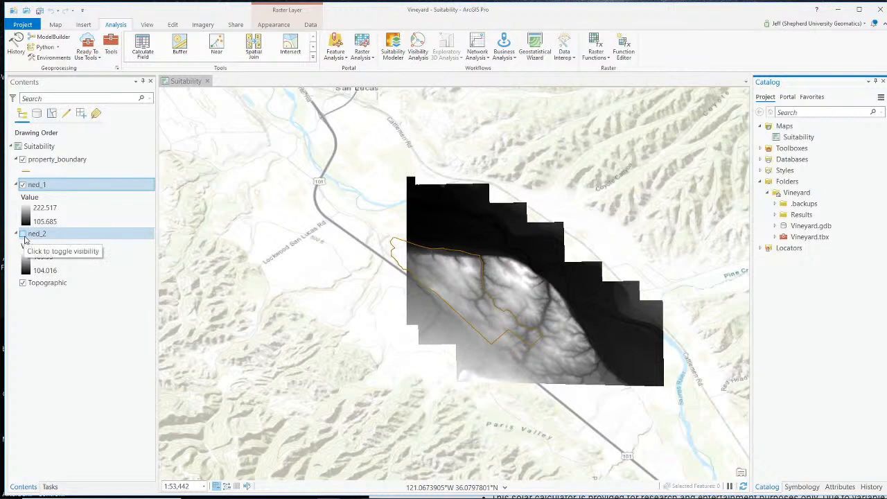
Turn on the ned_2 layer and toggle ned_1 and ned_2 off and on to compare the areas they cover.
left_click(23, 234)
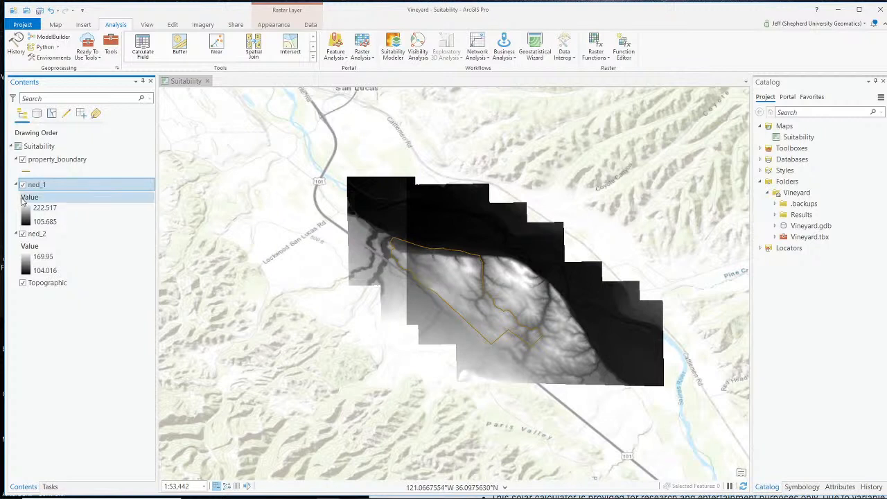
left_click(22, 185)
left_click(22, 185)
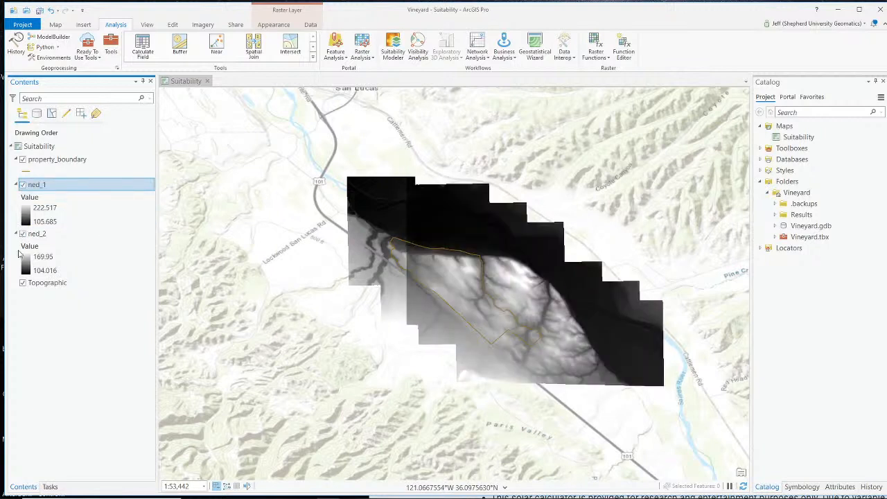
left_click(22, 234)
left_click(22, 234)
Check the Vineyard project and its file location in the recent projects list, and return to the Suitability map.
mouse_move(675, 10)
left_mouse_down()
mouse_move(768, 24)
mouse_move(671, 8)
left_mouse_up()
left_click(19, 22)
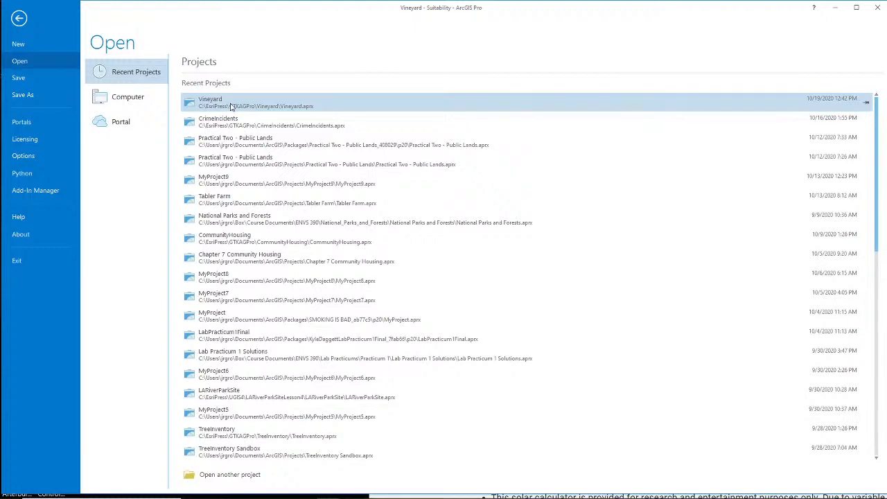
left_click(270, 108)
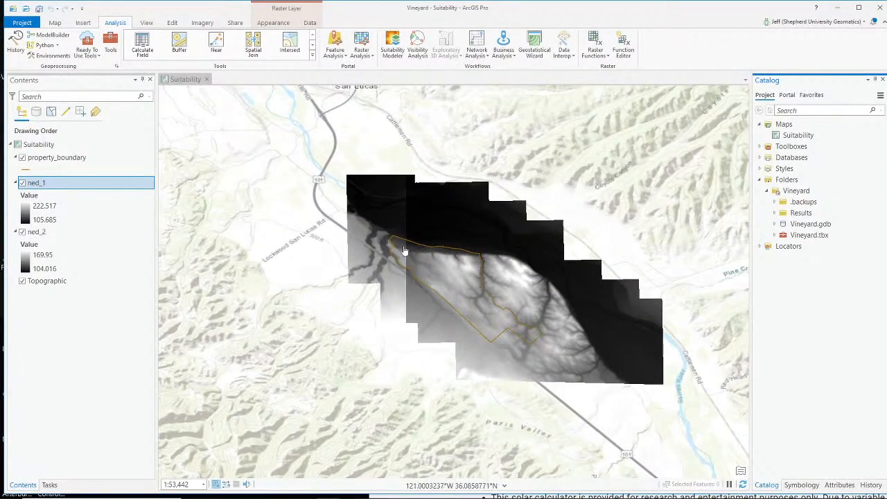
left_click(50, 158)
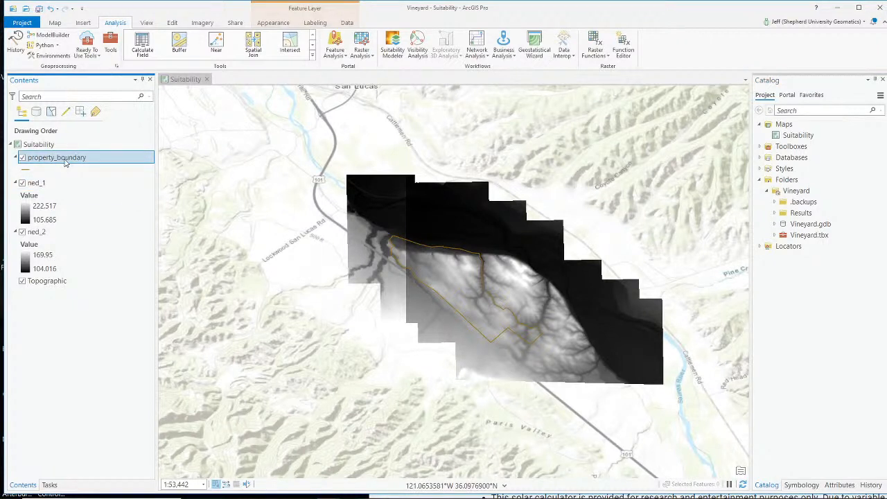
right_click(66, 159)
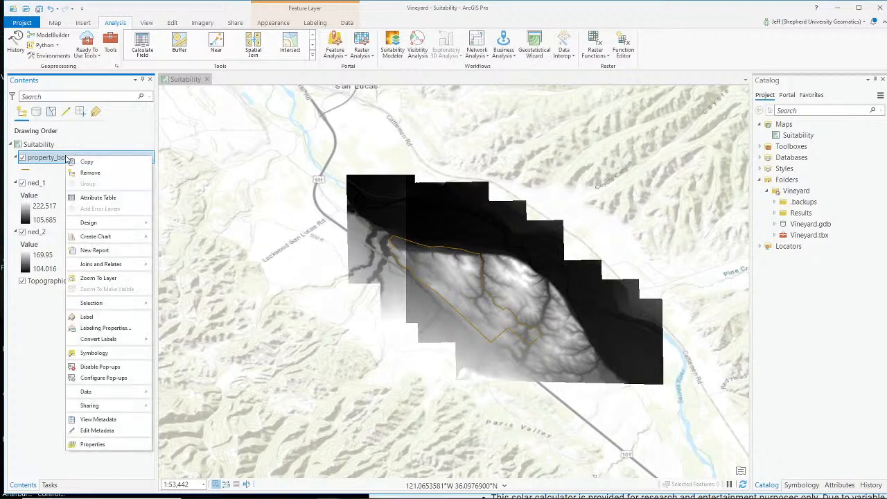
left_click(10, 341)
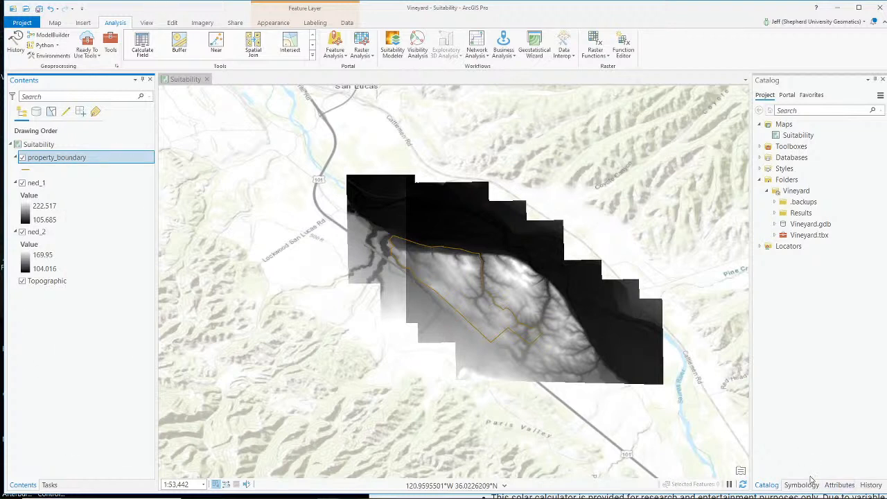
Open the geoprocessing tools and clear the previous tool search.
left_click(111, 43)
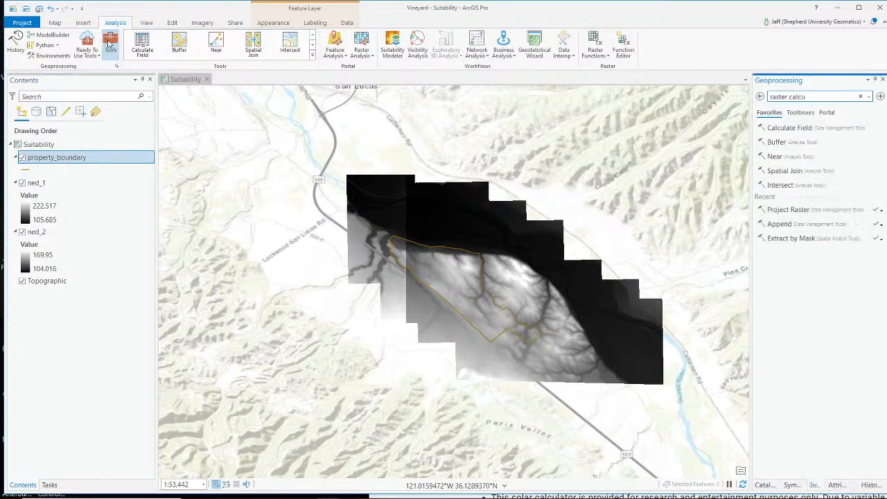
triple_click(836, 97)
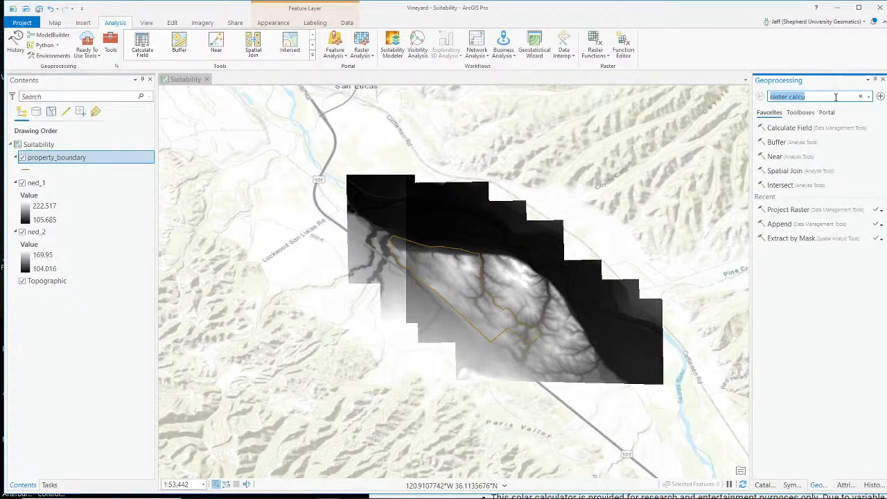
mouse_move(683, 498)
key("BackSpace")
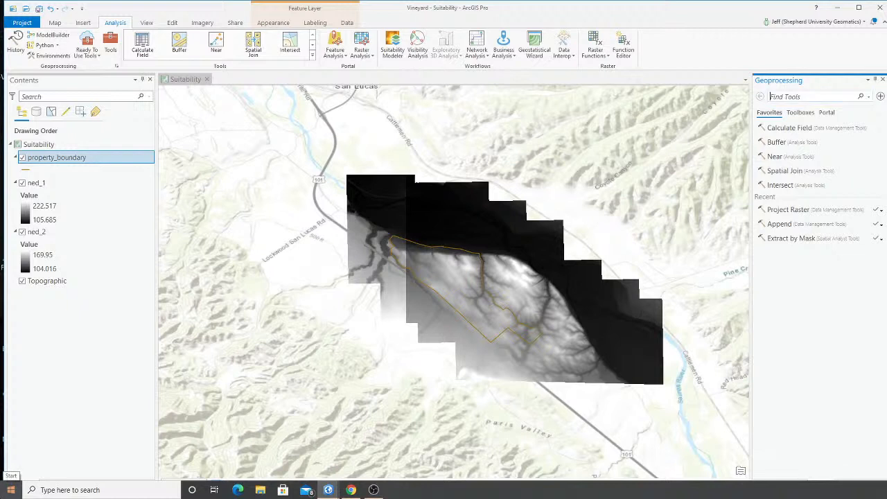
Review the project's geoprocessing history for the tools already run, and close the history.
left_click(15, 43)
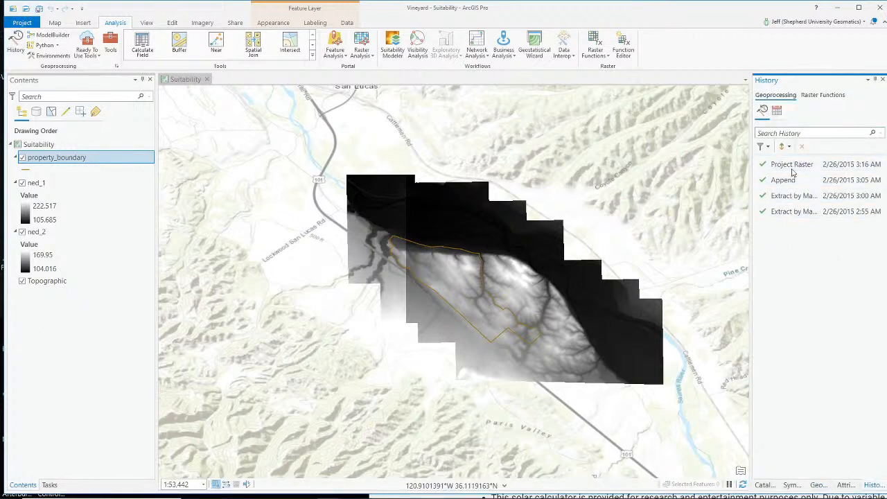
right_click(27, 159)
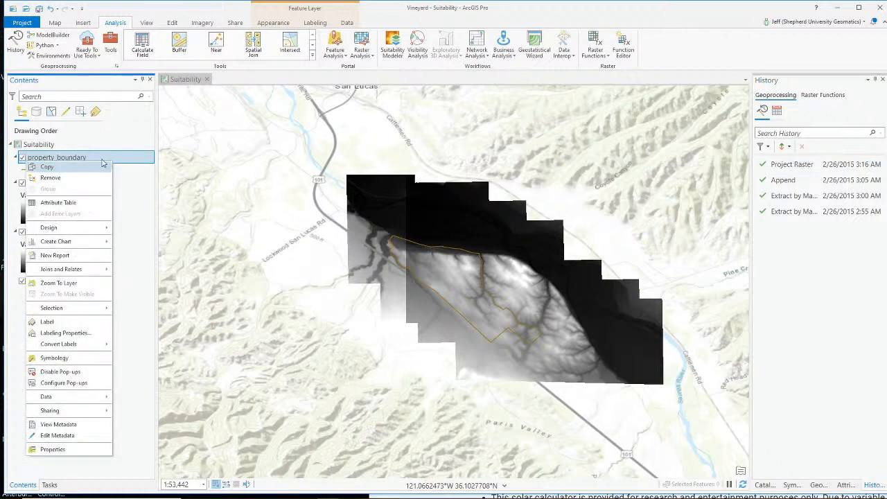
left_click(226, 151)
left_click(829, 135)
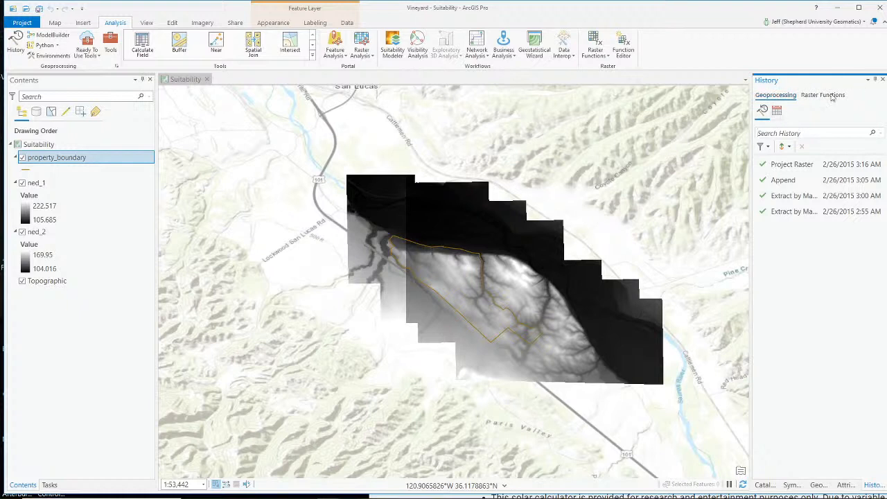
left_click(779, 112)
left_click(765, 111)
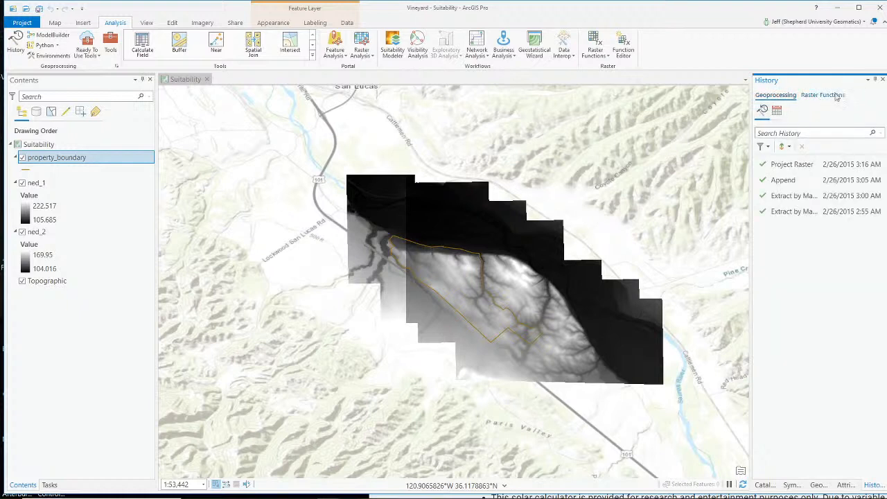
left_click(884, 80)
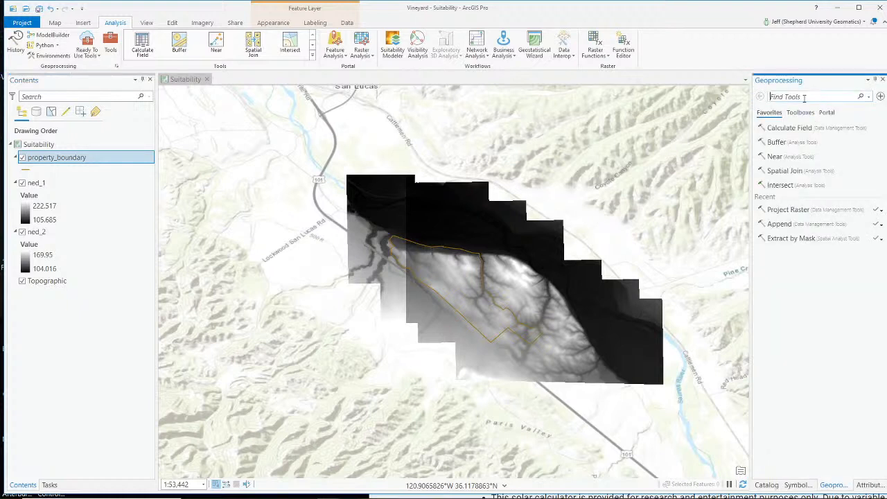
Search the geoprocessing tools for "line to feature" and open the Feature To Polygon tool.
left_click(804, 98)
type("feature")
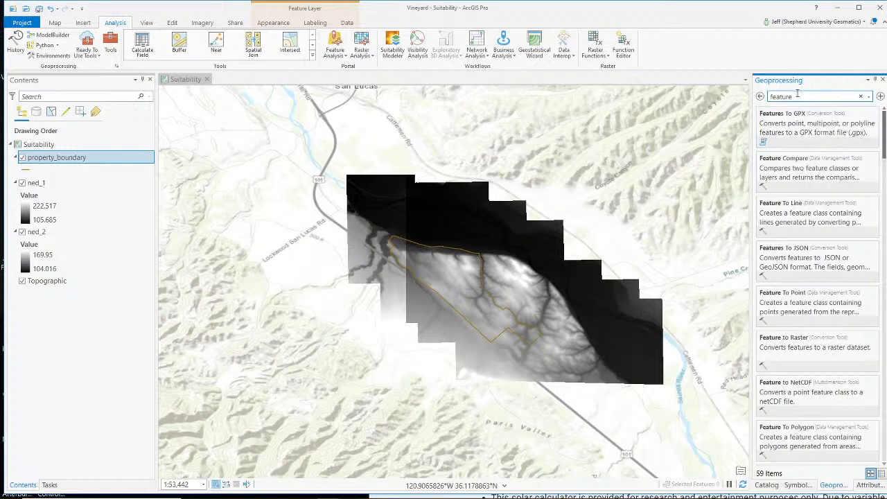
key("BackSpace")
key("BackSpace")
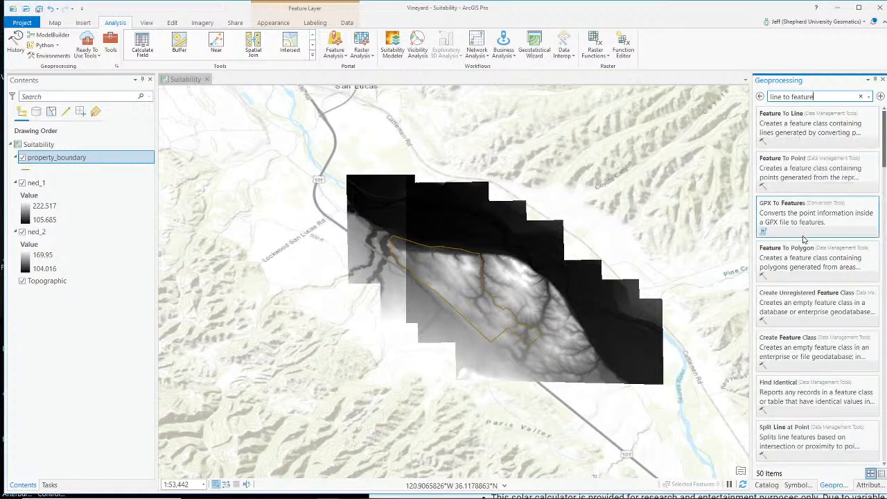
left_click(799, 260)
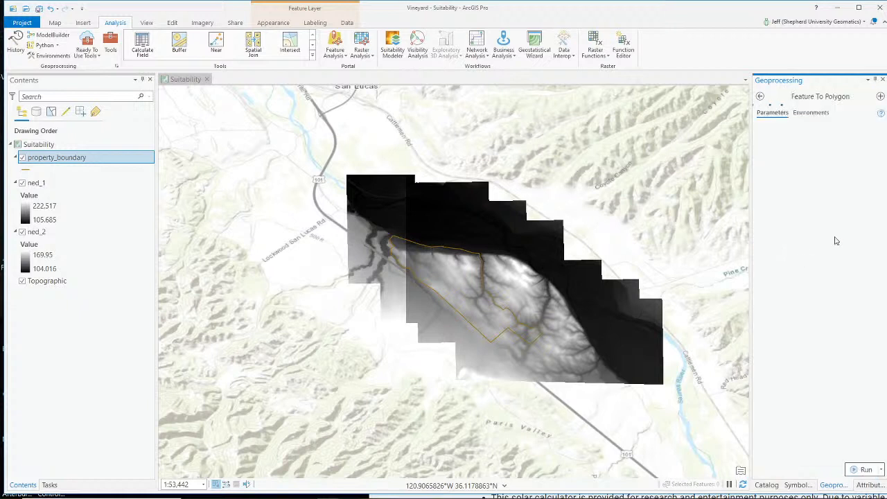
Run Feature To Polygon on property_boundary with the output feature class named property_boundary_poly.
left_click(868, 140)
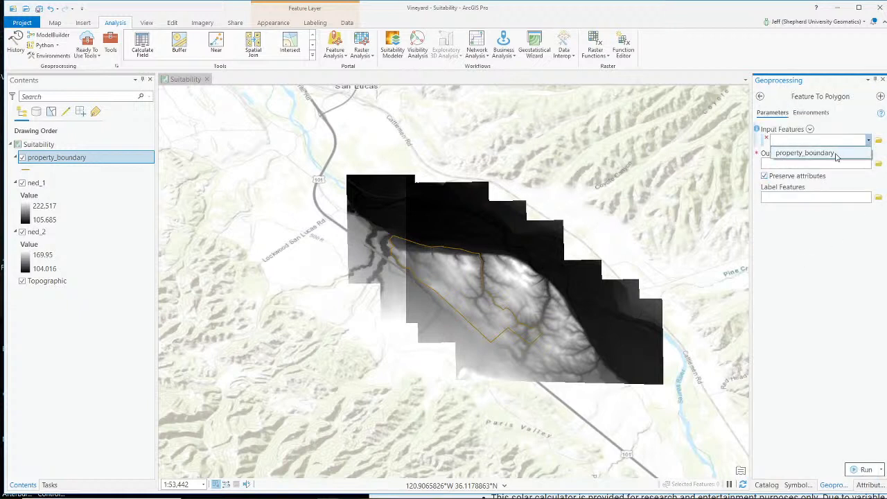
left_click(802, 150)
left_click_drag(868, 176, 836, 177)
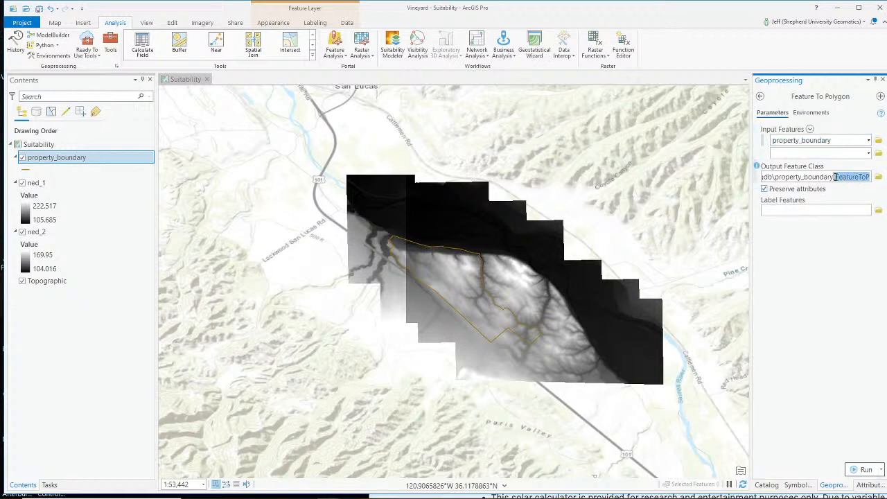
type("poly")
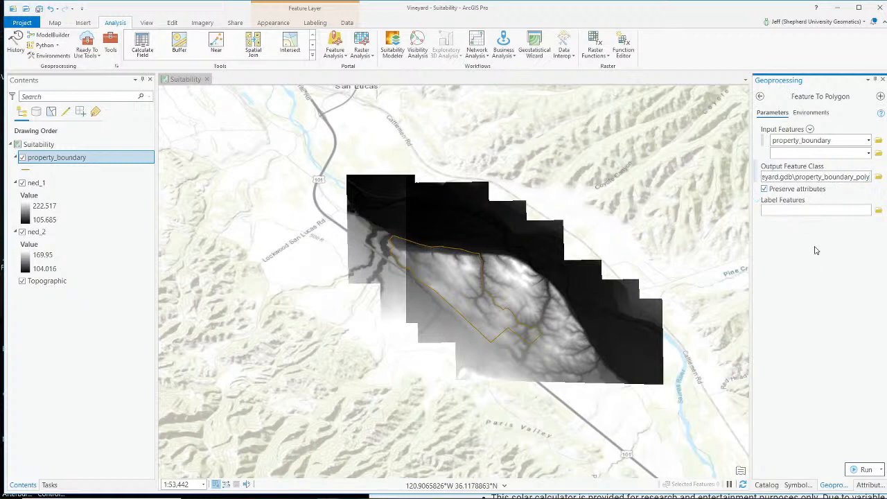
left_click(864, 470)
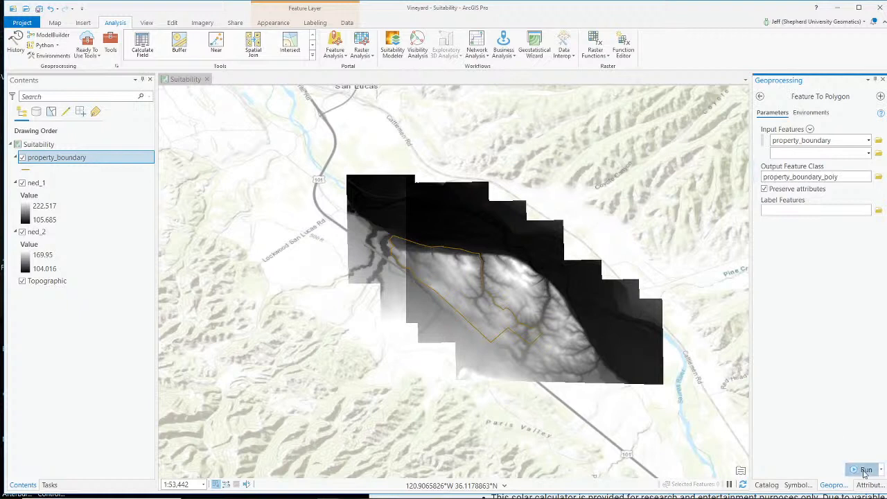
Remove the property_boundary_poly layer from the map and add property_boundary_polygon from Vineyard.gdb in its place.
left_click(768, 485)
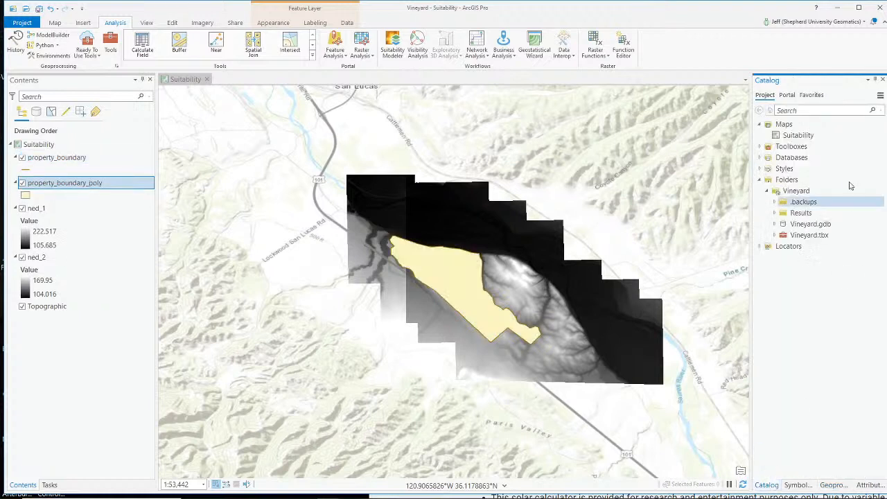
left_click(767, 169)
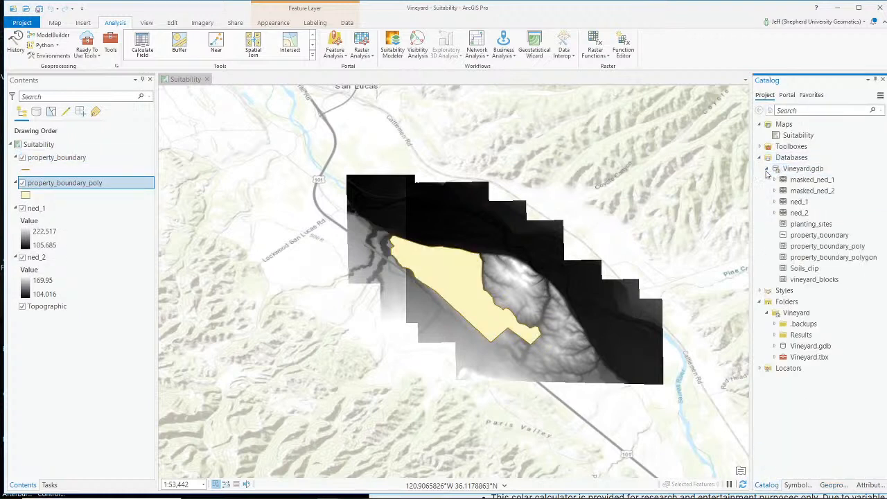
right_click(46, 183)
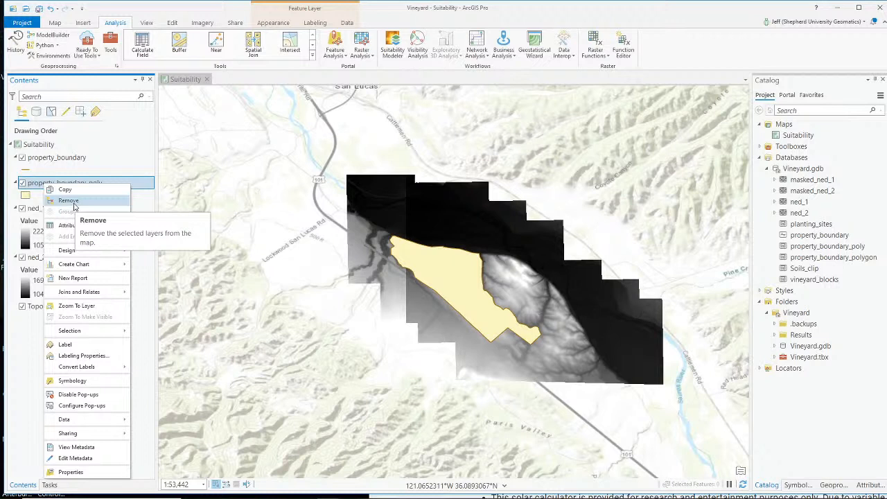
left_click(69, 201)
left_click_drag(853, 261, 79, 158)
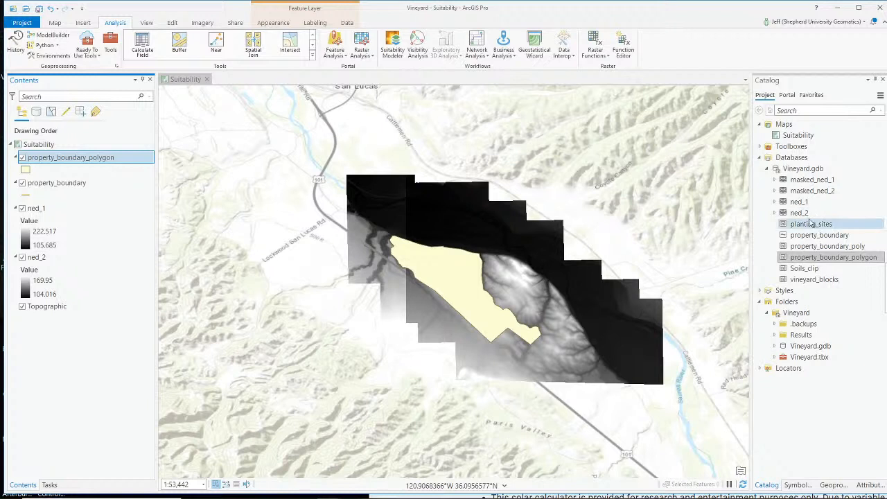
Add the masked_ned_1 raster with pyramids built and the masked_ned_2 raster from Vineyard.gdb, placing masked_ned_2 directly below masked_ned_1.
left_click_drag(811, 180, 590, 198)
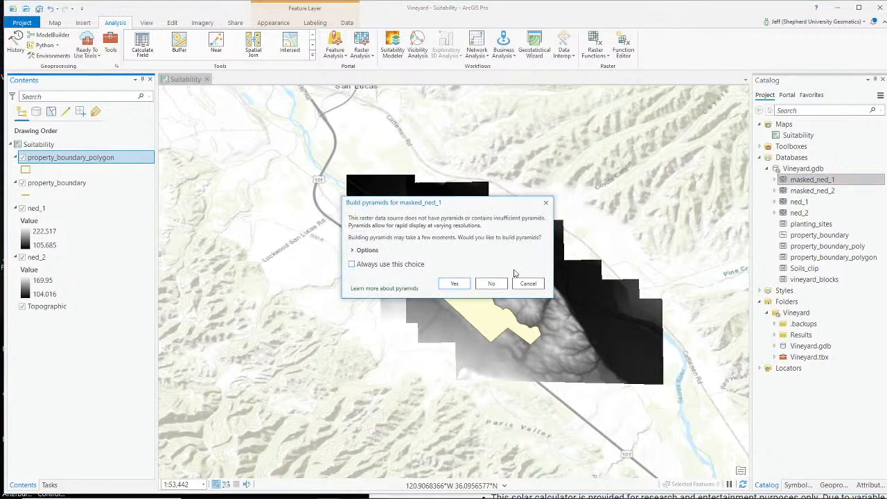
left_click(453, 284)
left_click_drag(812, 190, 72, 239)
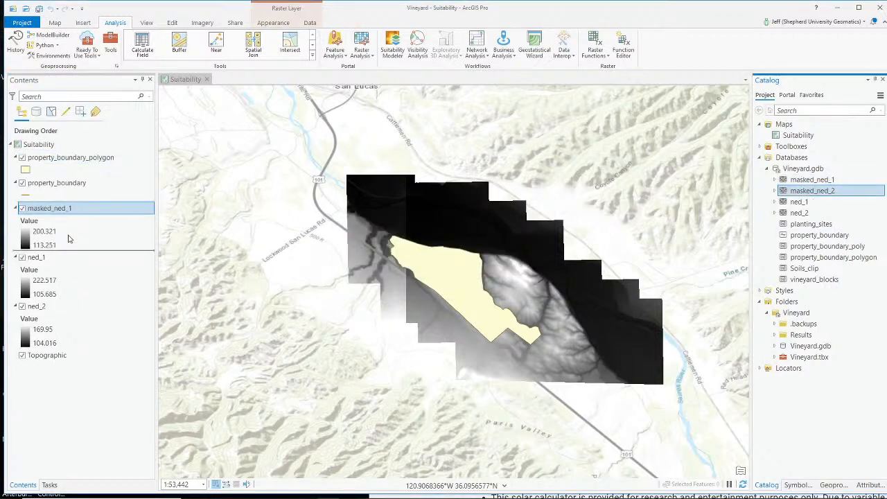
Hide the ned_1 and ned_2 layers and move property_boundary_polygon below masked_ned_2 in the drawing order.
left_click(21, 305)
left_click(22, 355)
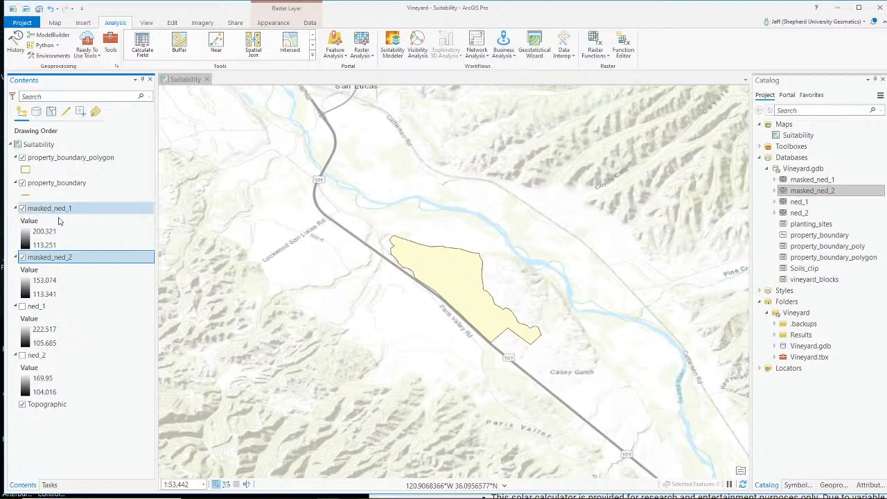
left_click_drag(66, 158, 44, 269)
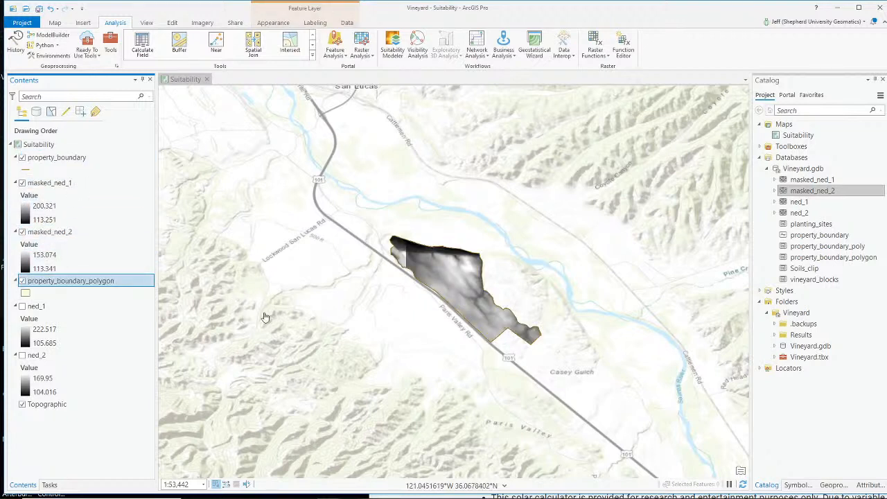
Look up the earlier Extract by Mask runs in the geoprocessing history.
left_click(834, 484)
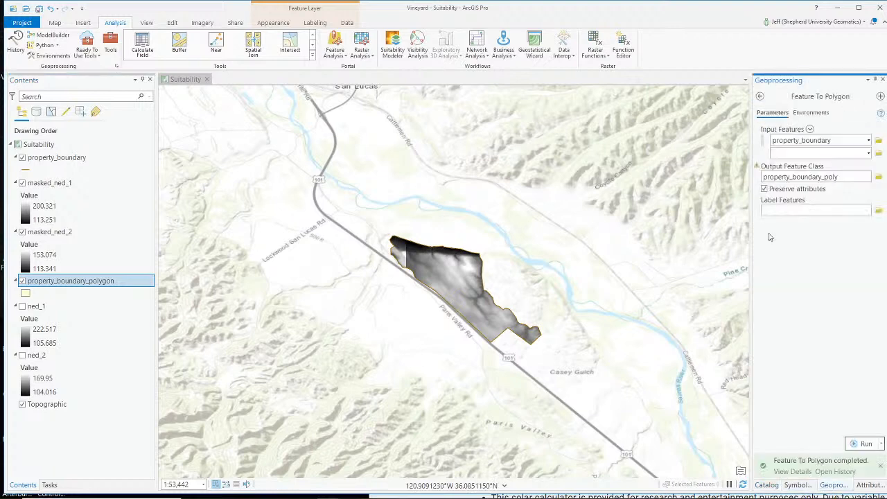
left_click(761, 97)
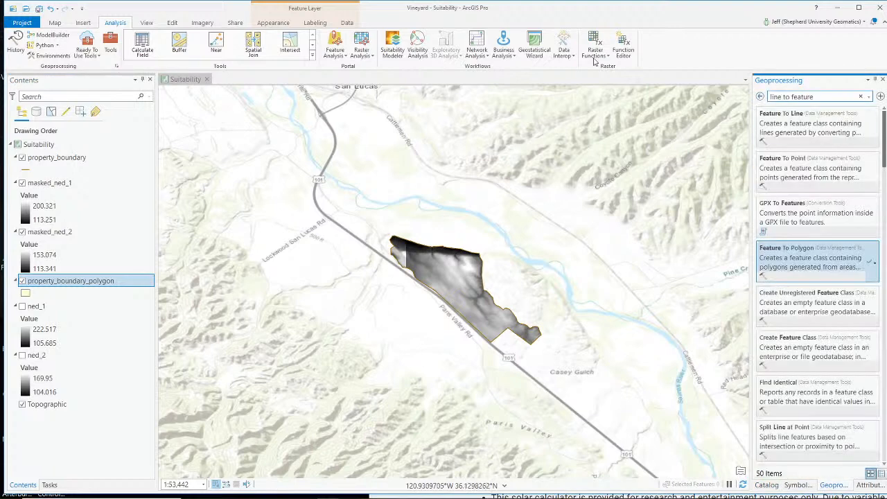
left_click(15, 45)
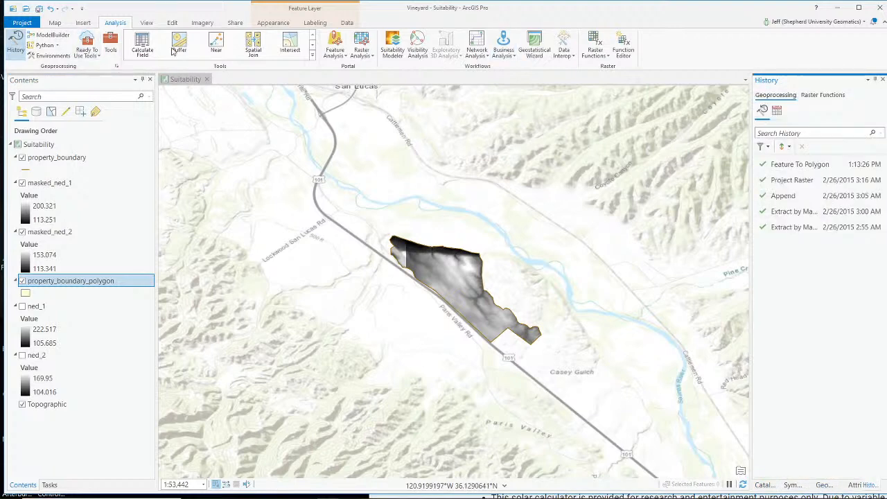
left_click(806, 215)
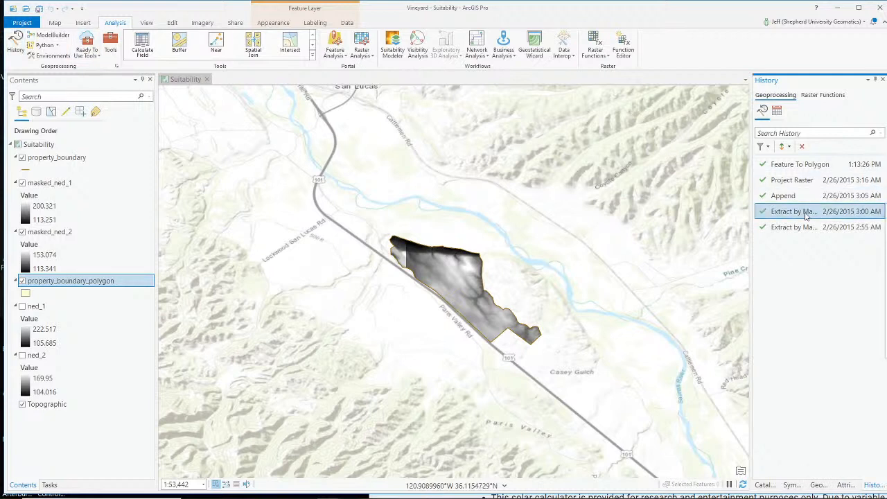
left_click(859, 253)
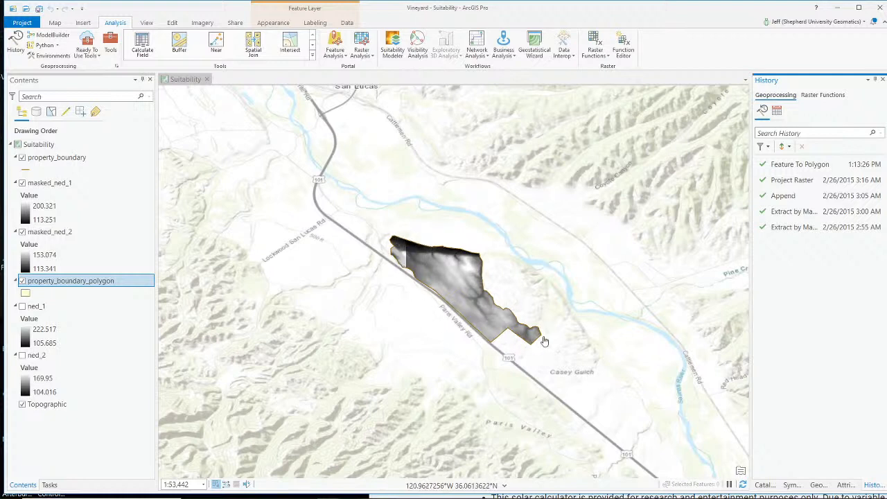
Restyle the property_boundary_polygon layer with the second Black Outline symbol from the ArcGIS 2D gallery.
scroll(451, 298, "up", 3)
scroll(461, 317, "down", 1)
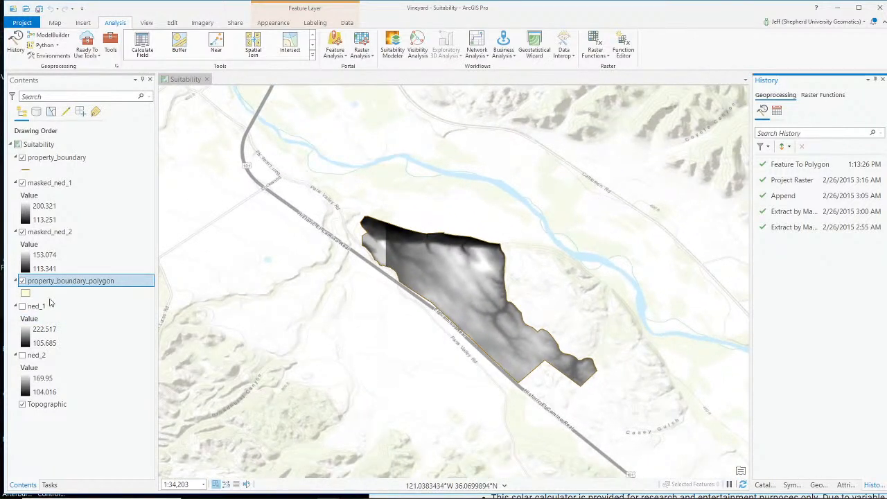
left_click(25, 294)
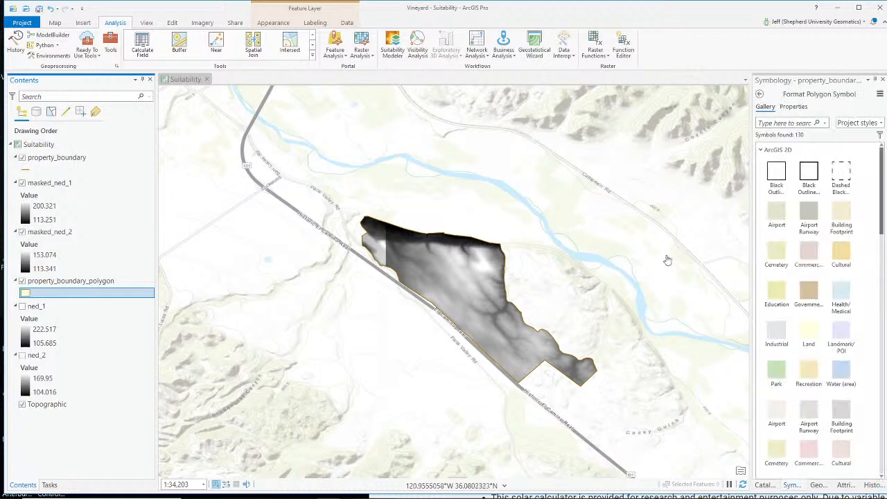
left_click(809, 177)
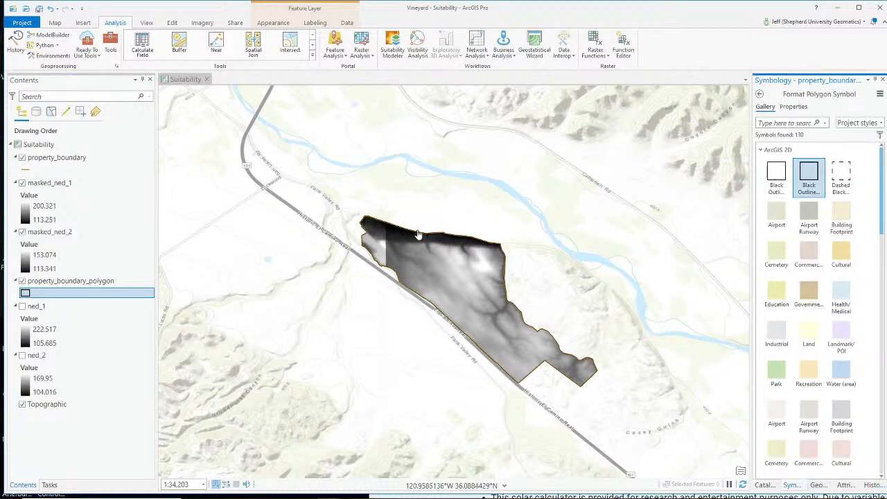
Move property_boundary_polygon directly above masked_ned_1 in the drawing order and hide the property_boundary layer.
left_click_drag(68, 282, 52, 181)
left_click(22, 157)
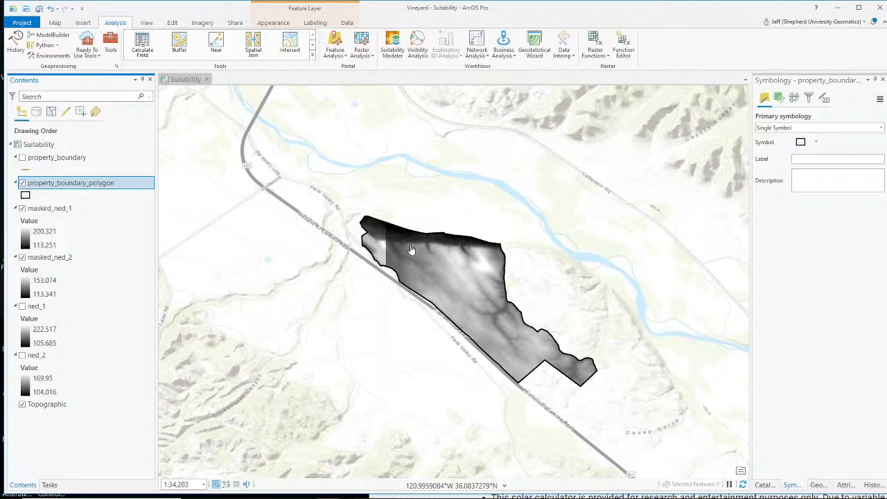
mouse_move(484, 11)
left_mouse_down()
mouse_move(504, 14)
mouse_move(484, 10)
left_mouse_up()
Search the geoprocessing tools for mosaic and set up Mosaic To New Raster with masked_ned_1 and masked_ned_2 as input rasters.
left_click(819, 485)
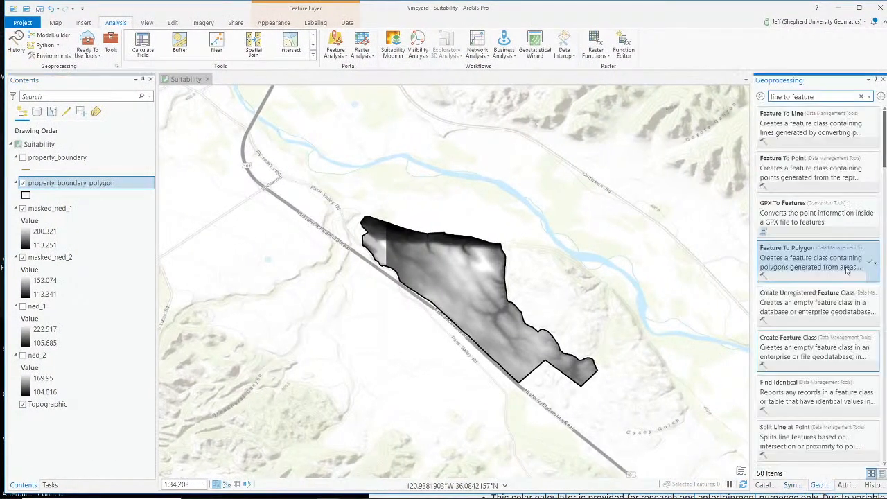
left_click(806, 97)
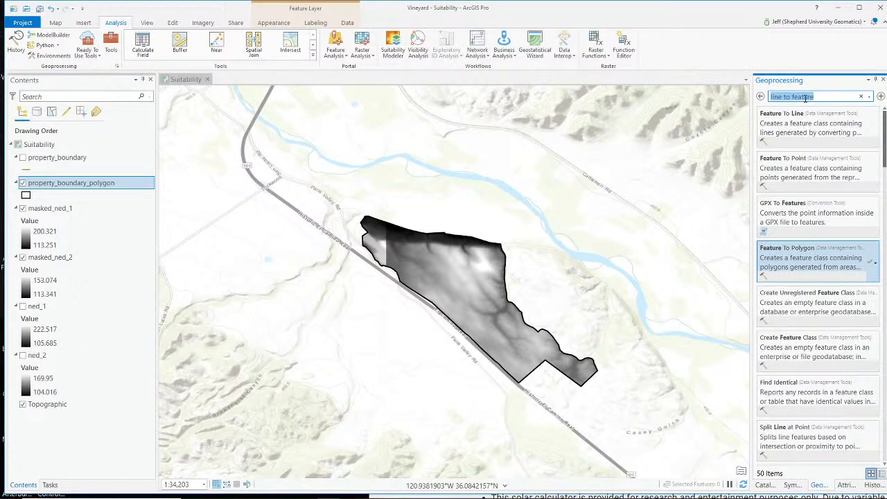
type("mosaic")
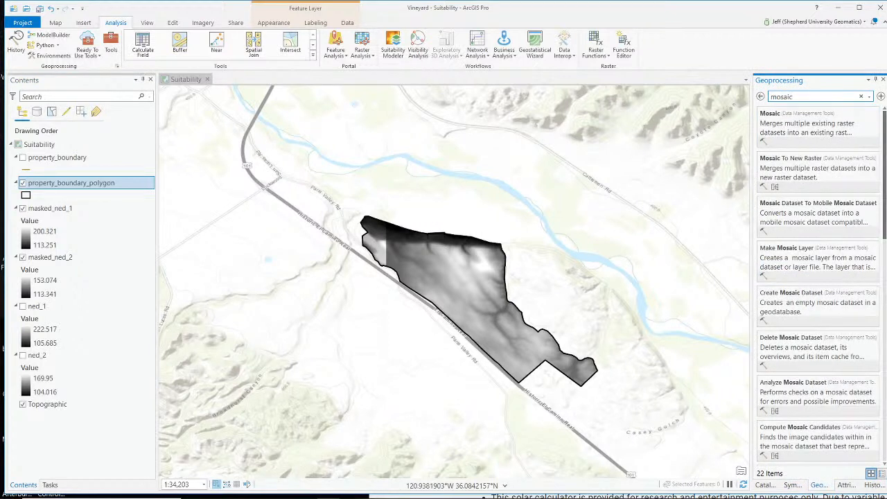
left_click_drag(789, 160, 792, 164)
left_click(869, 140)
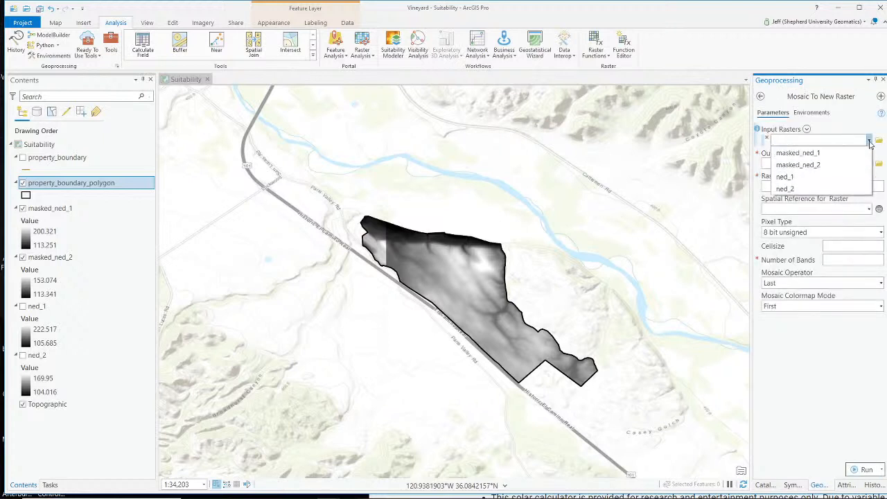
left_click(854, 152)
left_click(869, 153)
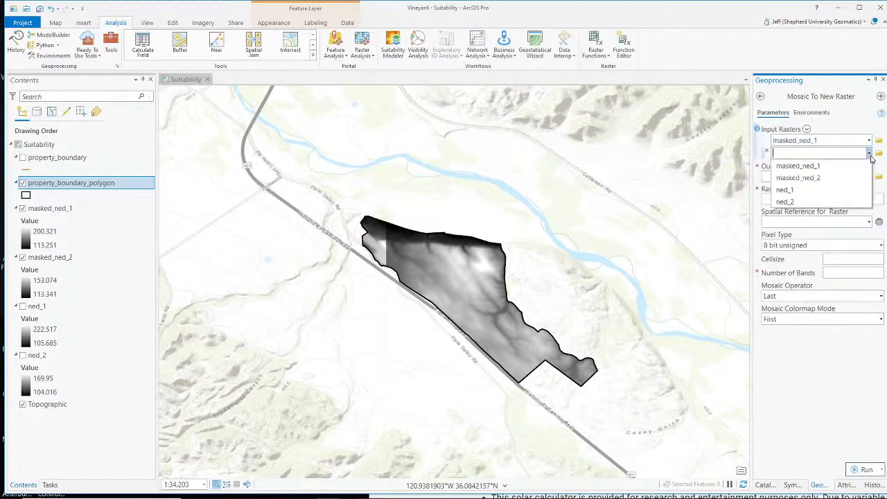
left_click(831, 176)
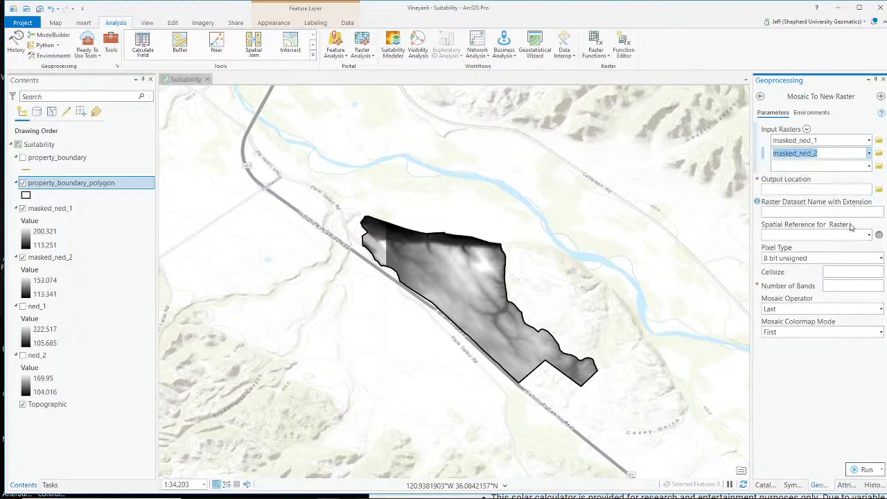
Set the mosaic's output location to Vineyard.gdb in the GTKAGPro Vineyard folder.
left_click(851, 191)
left_click(879, 190)
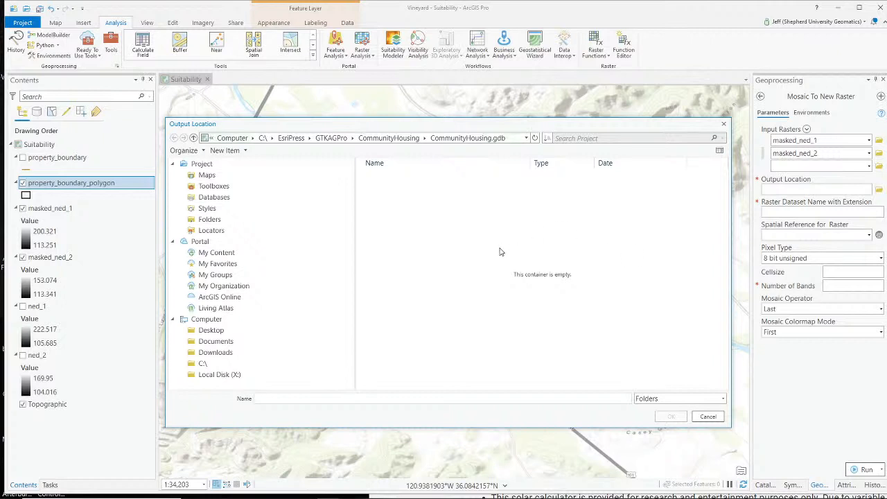
left_click(332, 142)
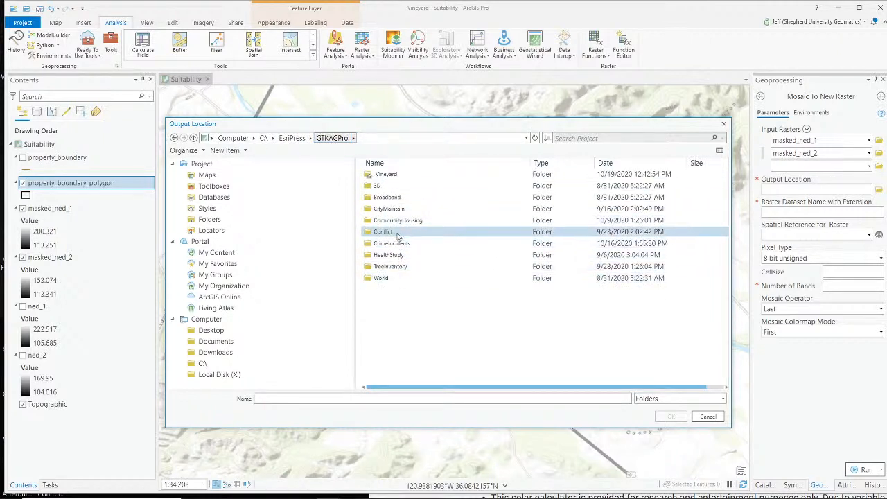
double_click(386, 174)
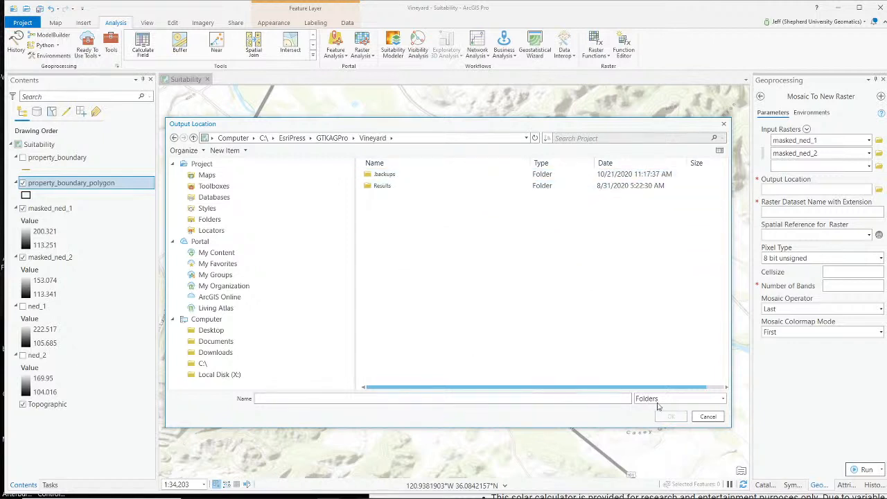
left_click(649, 401)
left_click(679, 421)
left_click(383, 198)
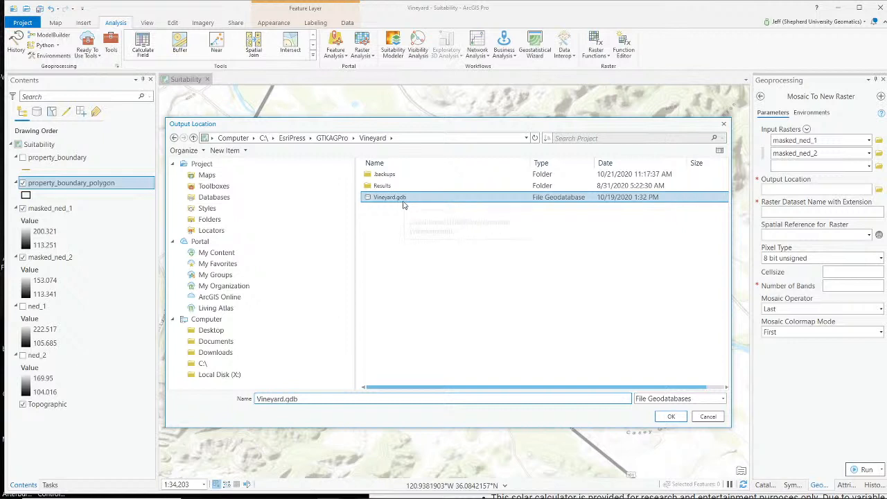
left_click(672, 415)
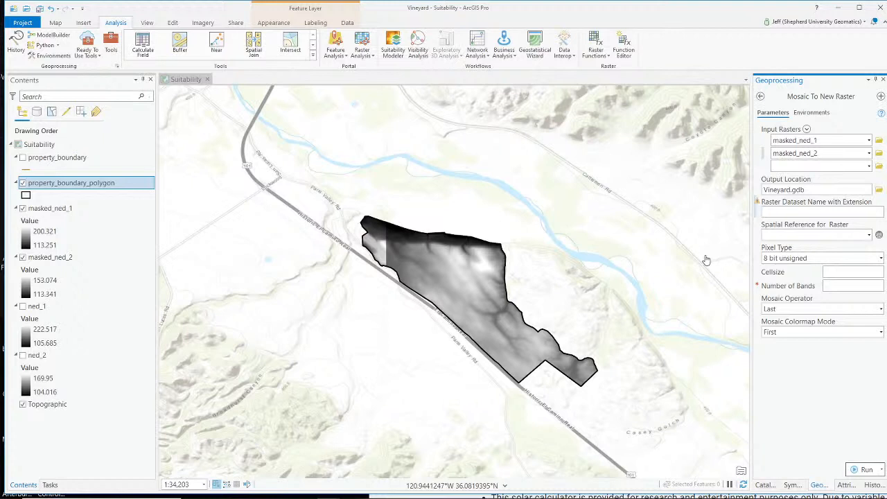
Name the mosaic ned_property, take its spatial reference from property_boundary_polygon, set the number of bands to 1, and run the tool.
type("ned_property")
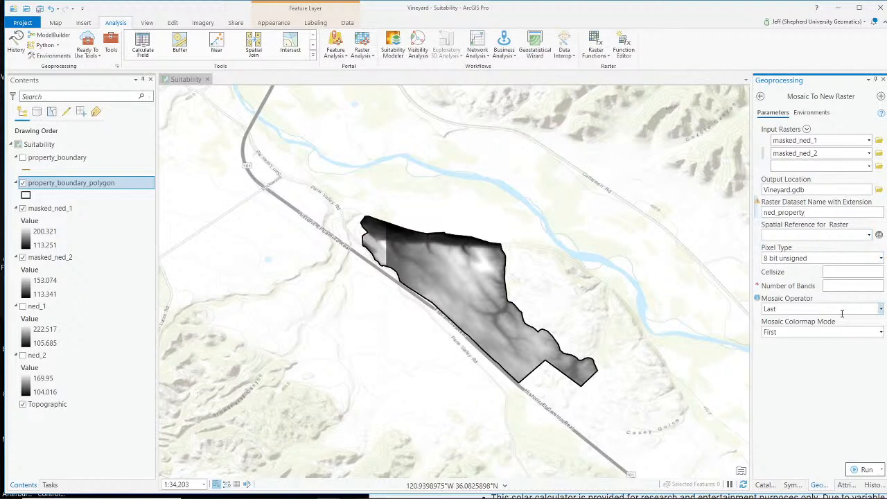
left_click(869, 235)
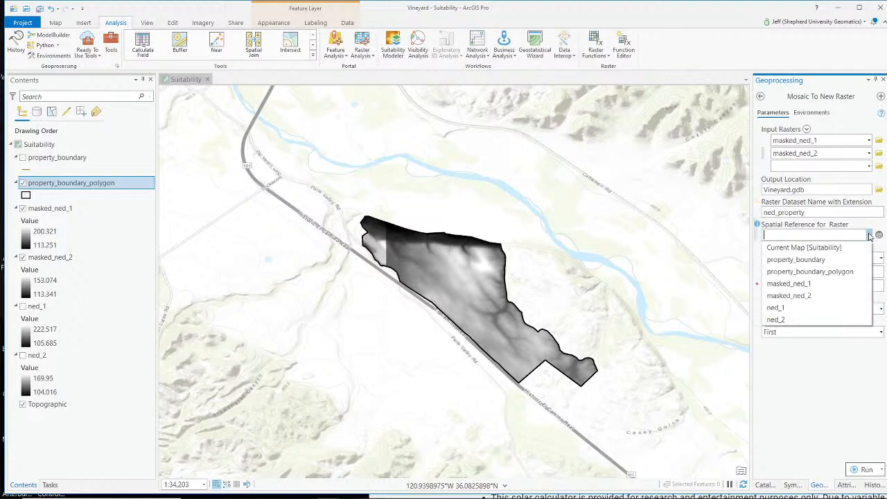
left_click(829, 272)
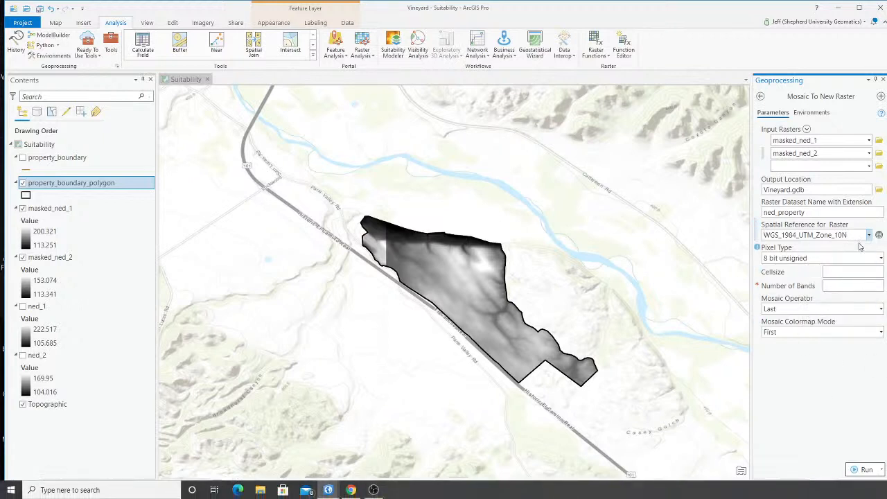
left_click(865, 471)
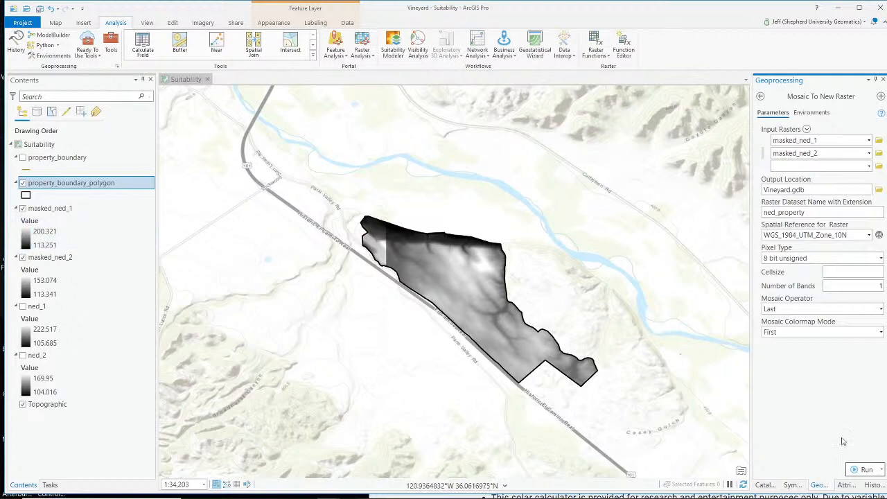
left_click(866, 471)
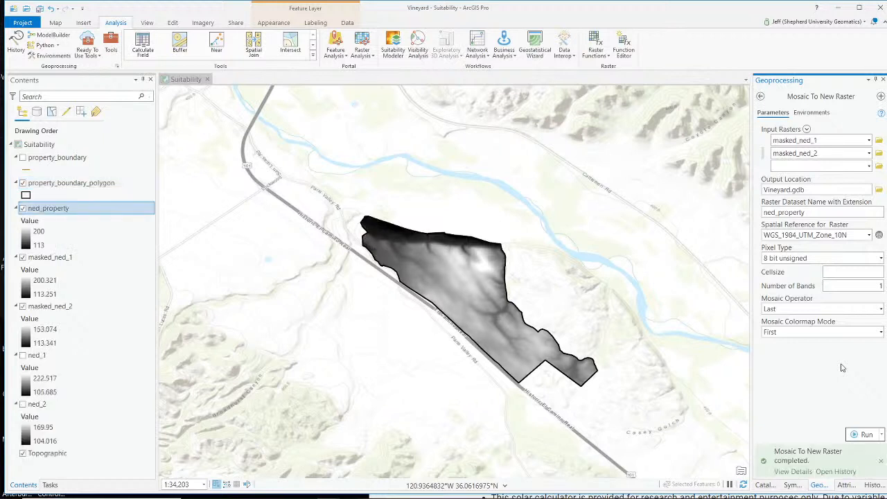
Hide the masked_ned_1 and masked_ned_2 layers and inspect the merged ned_property raster up close along its former seam.
left_click(23, 258)
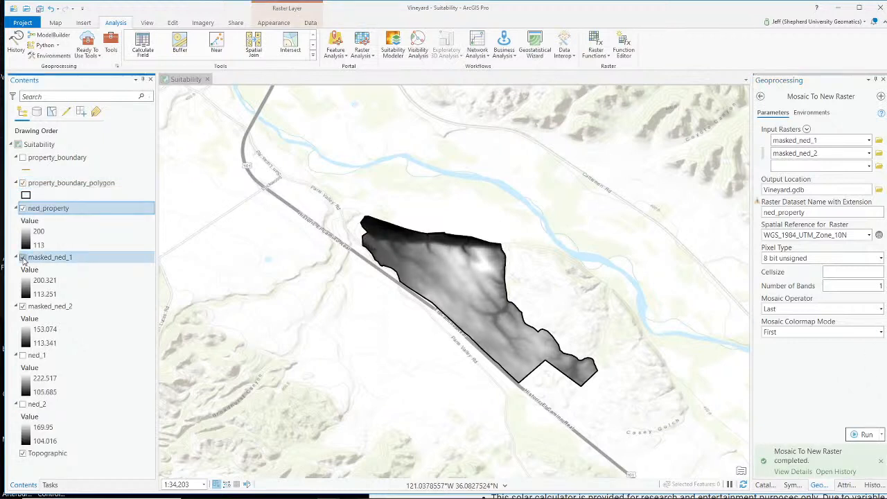
left_click(23, 306)
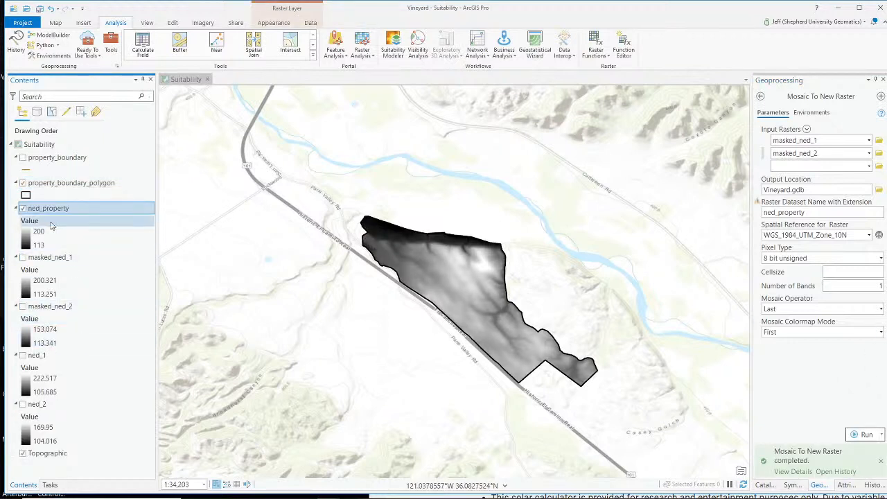
left_click(23, 208)
left_click(23, 208)
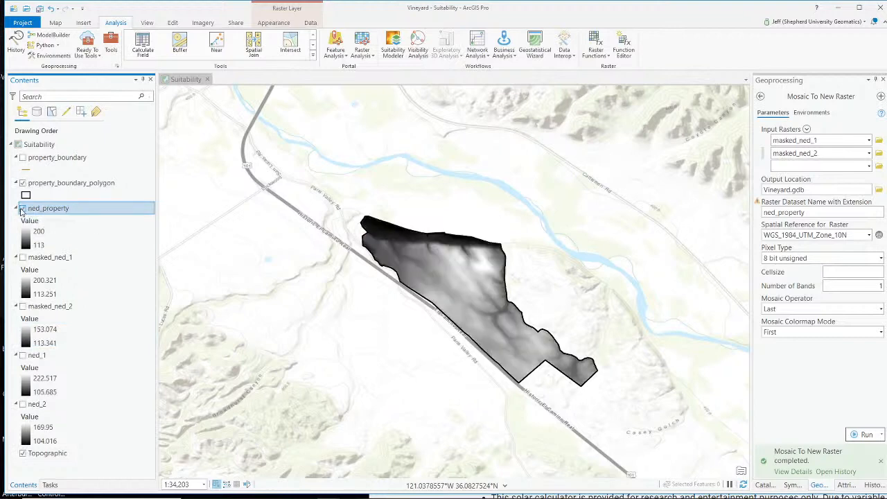
scroll(380, 270, "up", 4)
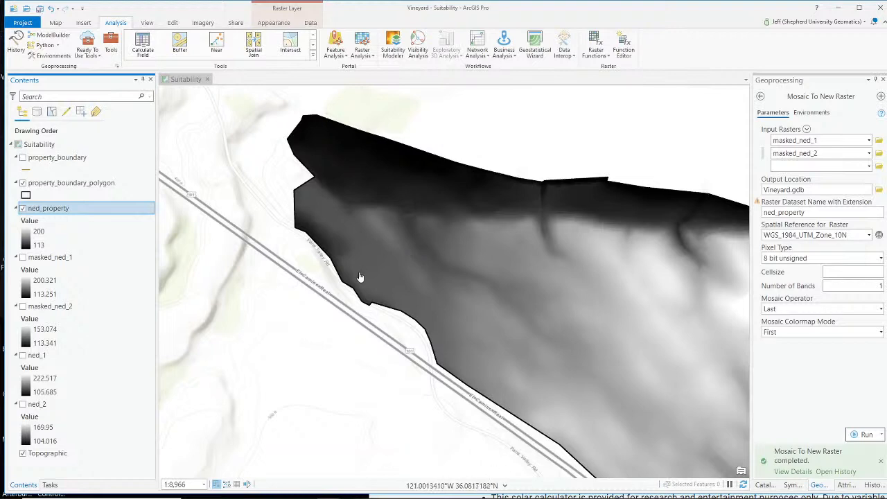
scroll(428, 271, "down", 4)
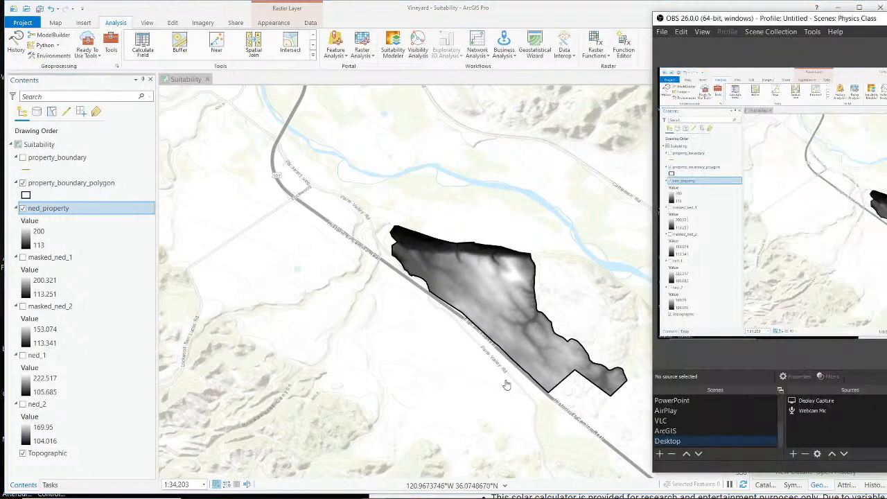
scroll(706, 421, "up", 3)
left_click(703, 422)
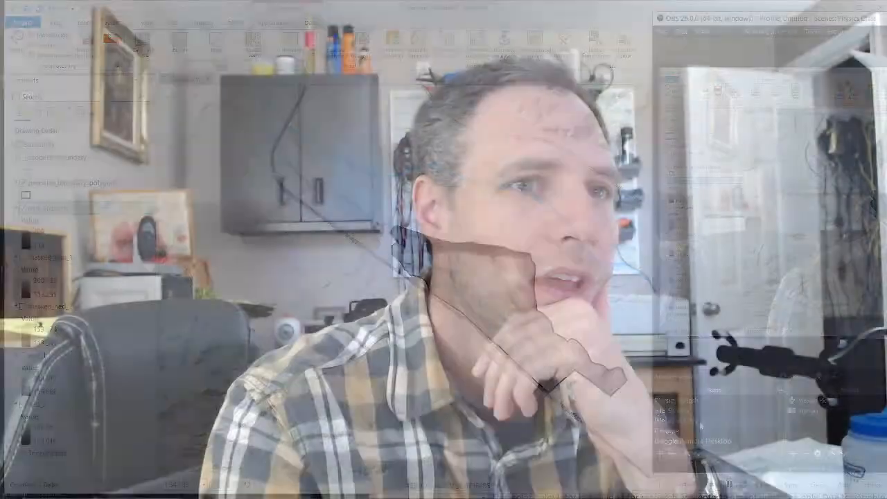
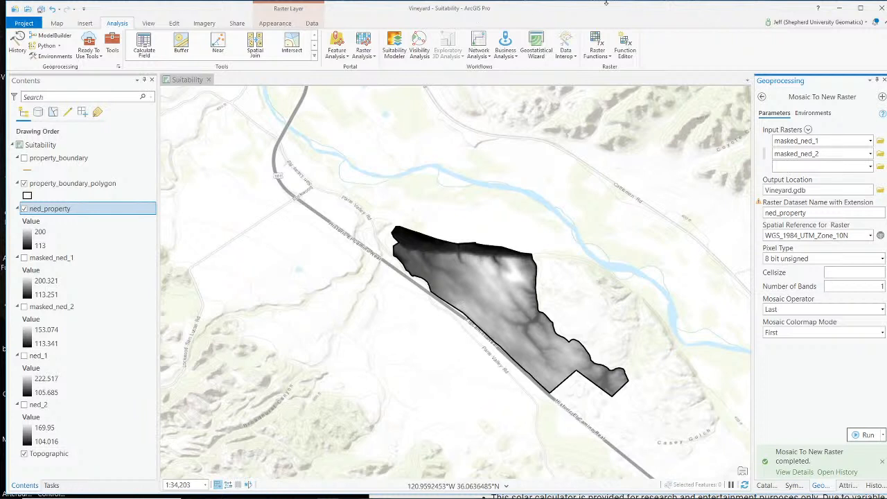
Search for the aspect tools and set up the Spatial Analyst Aspect tool with ned_property as the input raster.
left_click(763, 98)
type("aspect")
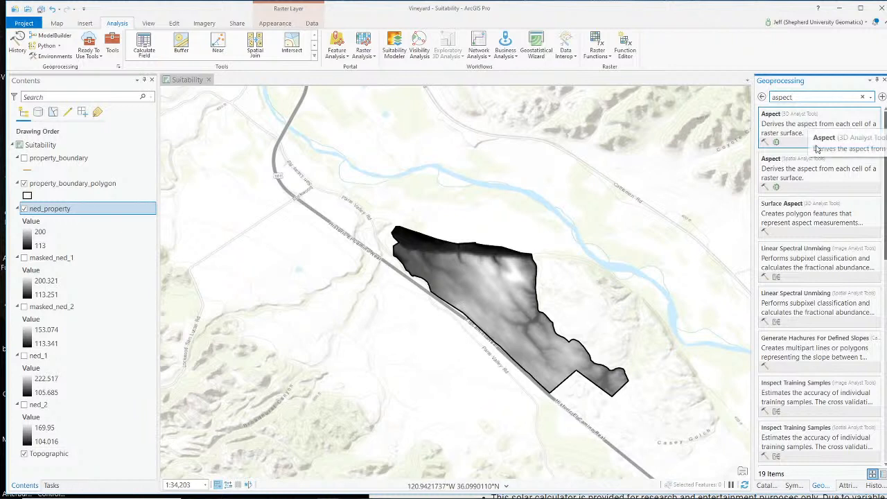
left_click(818, 167)
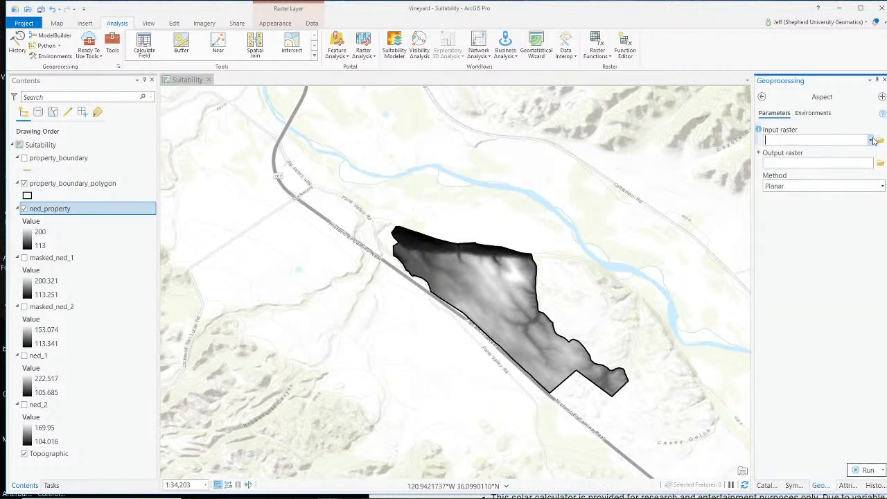
left_click(871, 141)
left_click(840, 153)
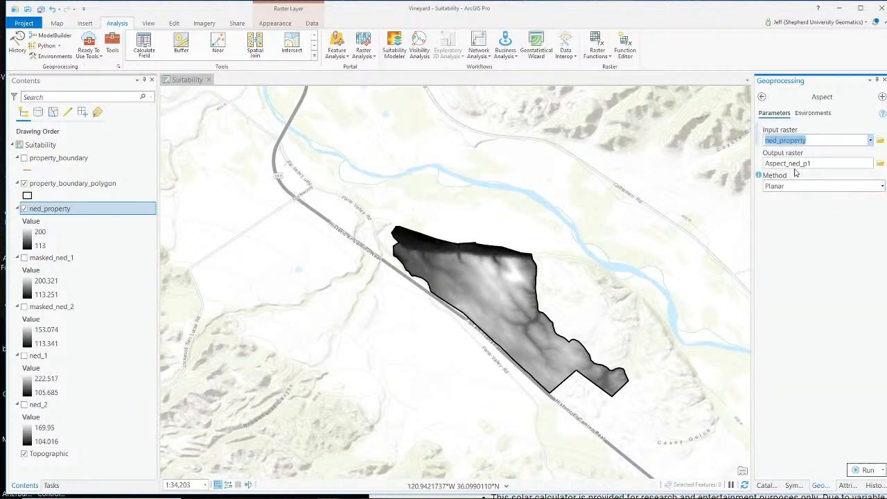
Name the output raster aspect_ned, choose the Planar method, and run the Aspect tool.
left_click(848, 162)
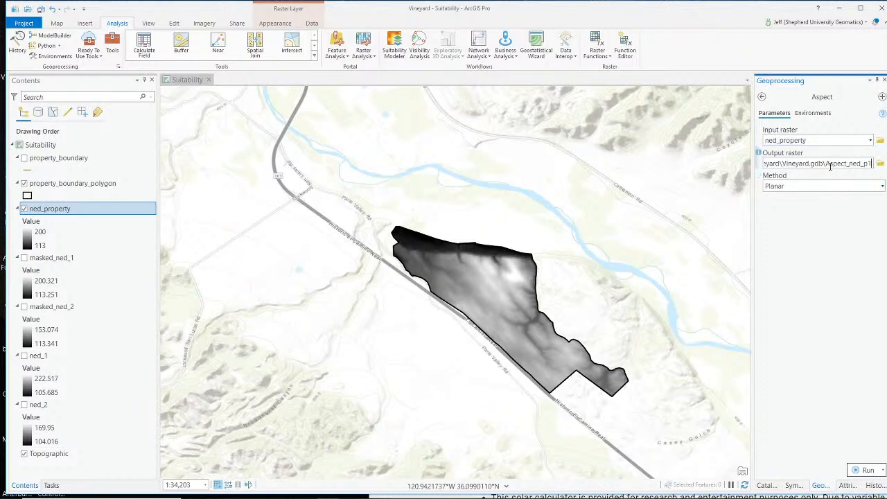
double_click(832, 165)
type("aspect_ned")
left_click(812, 251)
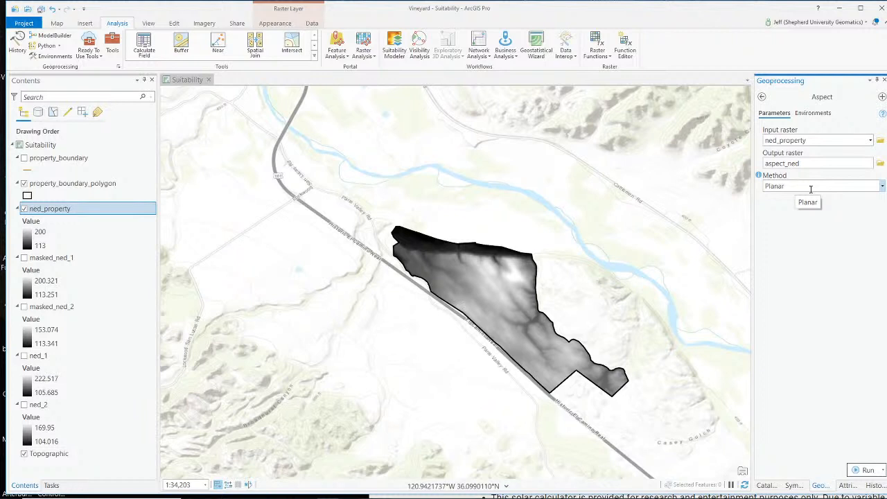
left_click(879, 186)
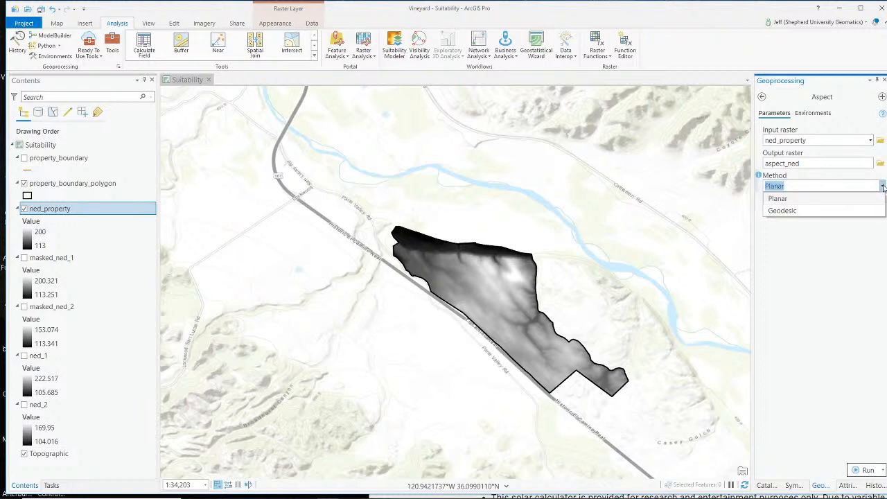
left_click(810, 201)
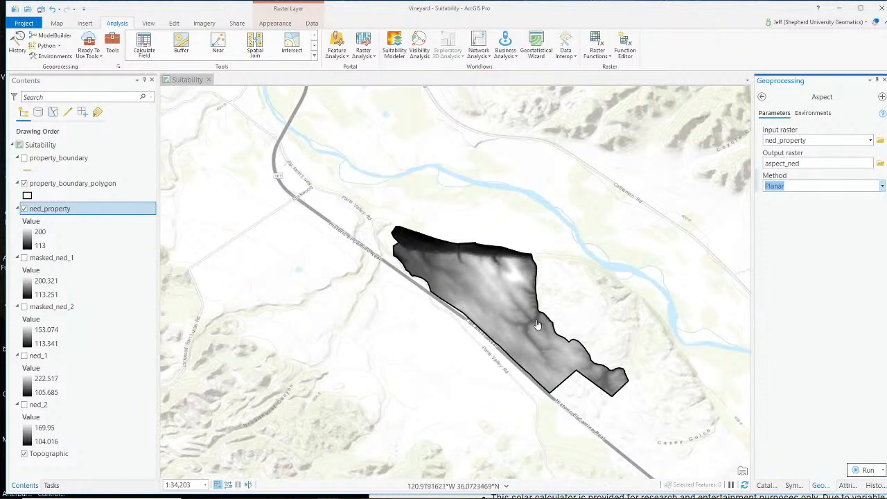
left_click(860, 469)
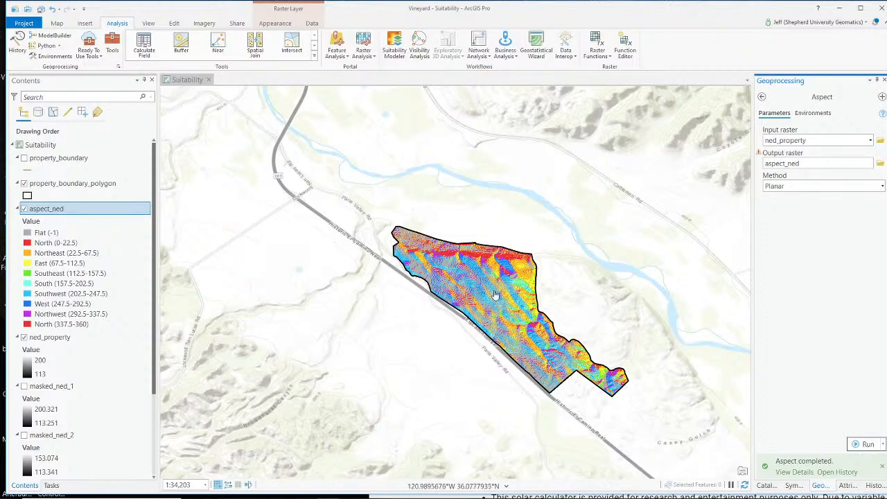
Search the geoprocessing tools for slope and set up the Spatial Analyst Slope tool with ned_property as the input raster.
scroll(483, 294, "up", 3)
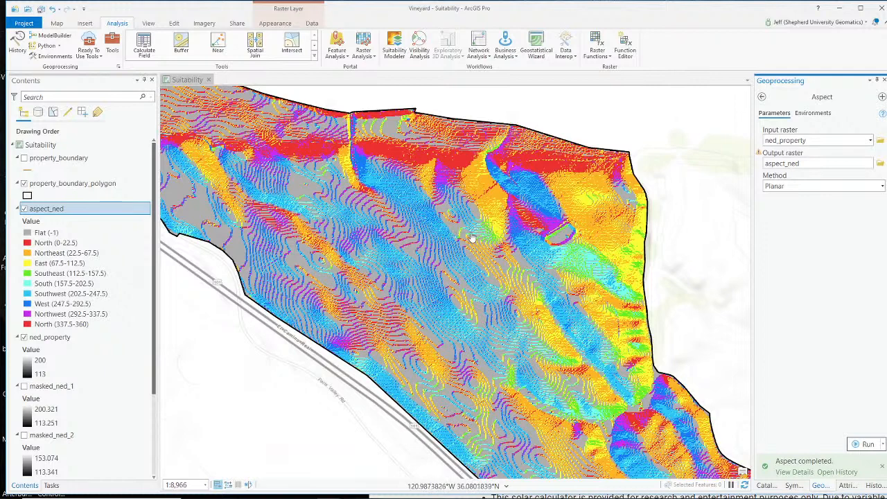
scroll(350, 249, "down", 3)
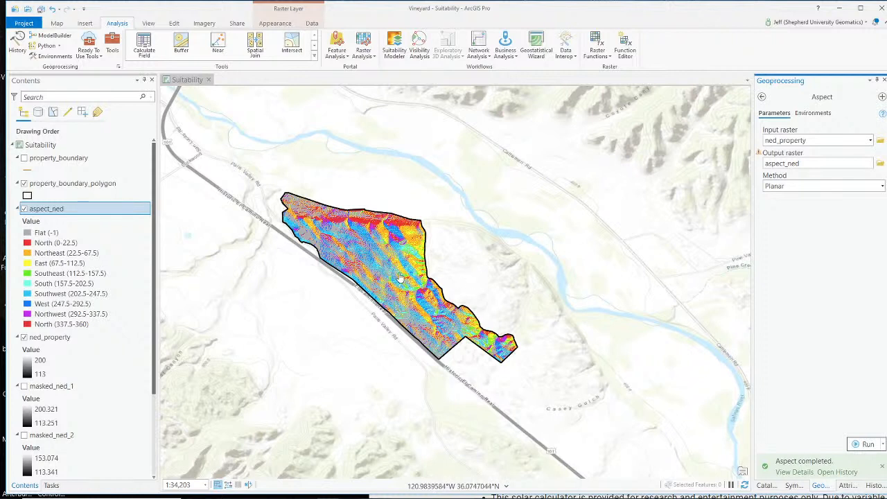
left_click(762, 97)
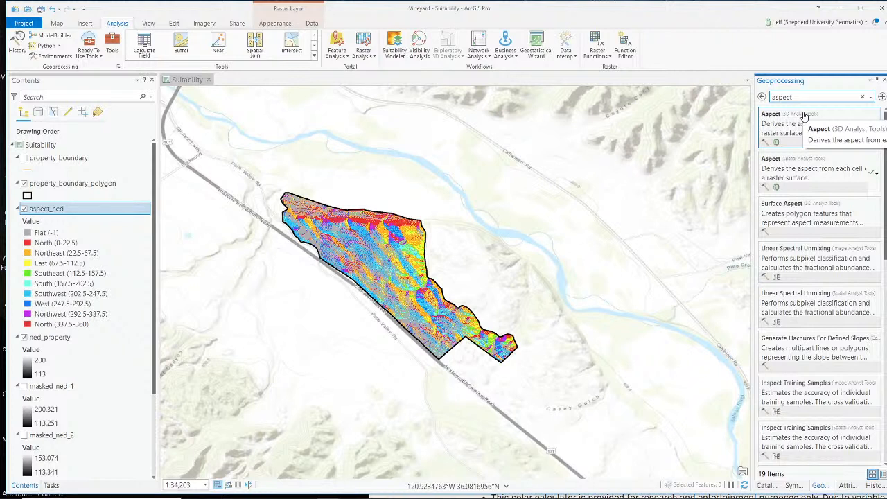
double_click(796, 97)
type("s")
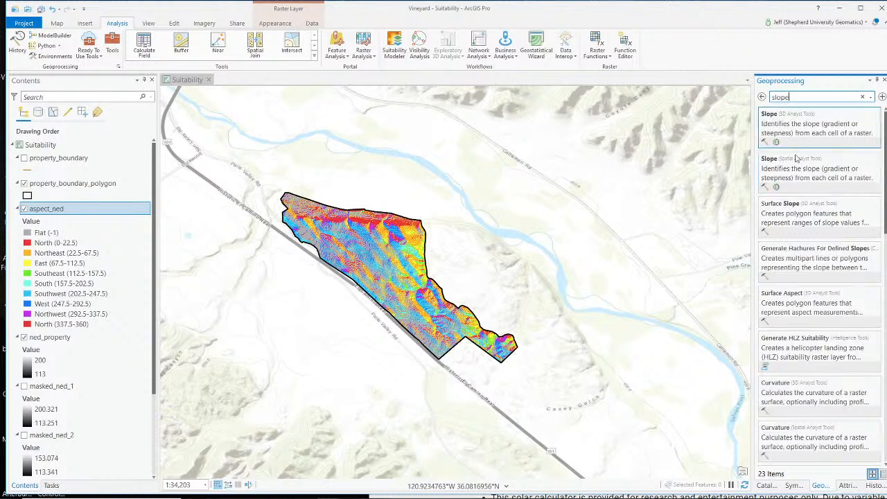
left_click(798, 169)
left_click(871, 140)
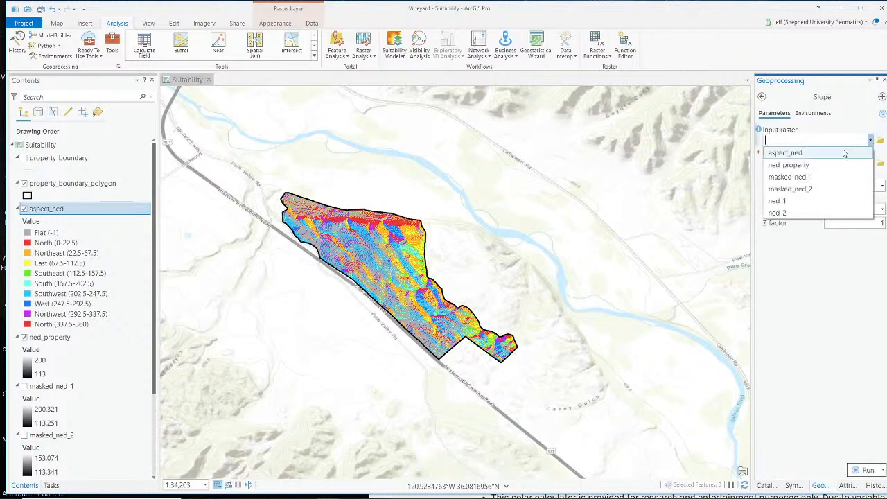
left_click(837, 164)
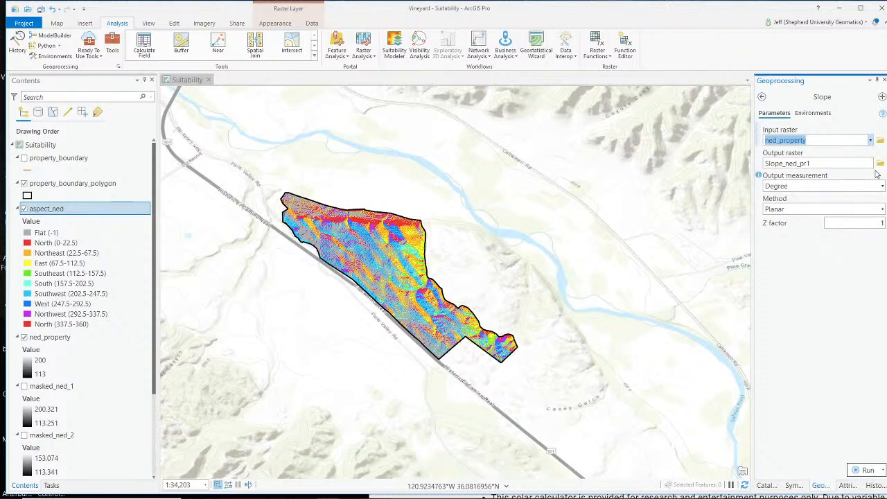
Name the output raster slope_ned, set the output measurement to Percent rise with the Planar method, and run the Slope tool.
left_click(824, 164)
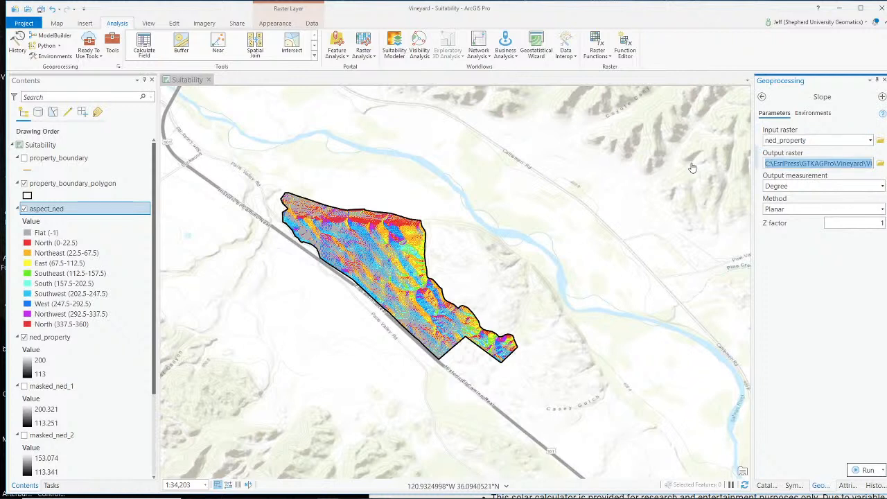
type("slope_ned")
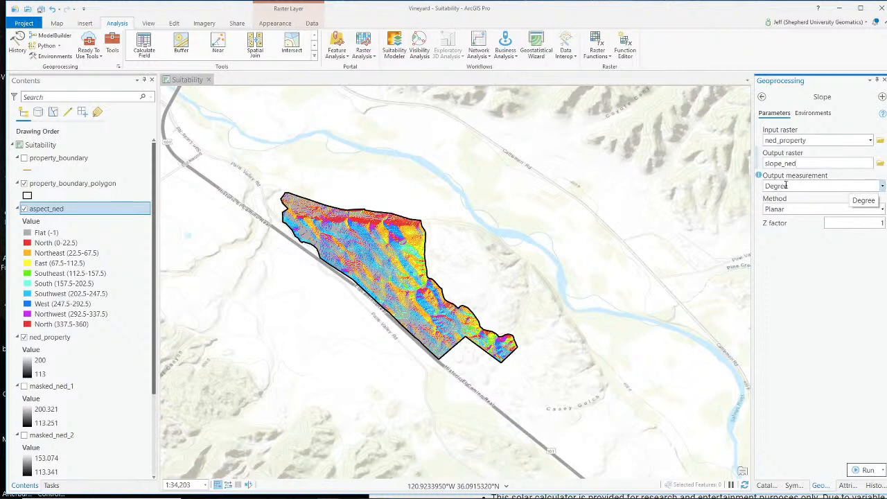
left_click(884, 188)
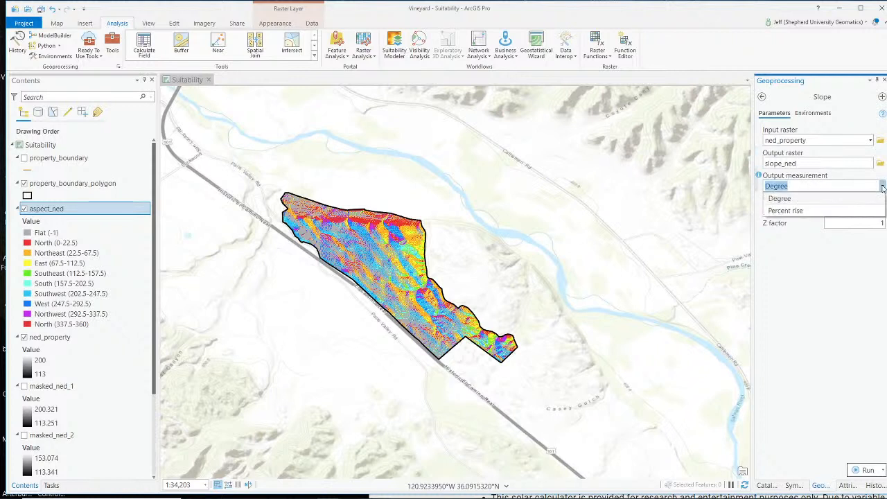
left_click(816, 211)
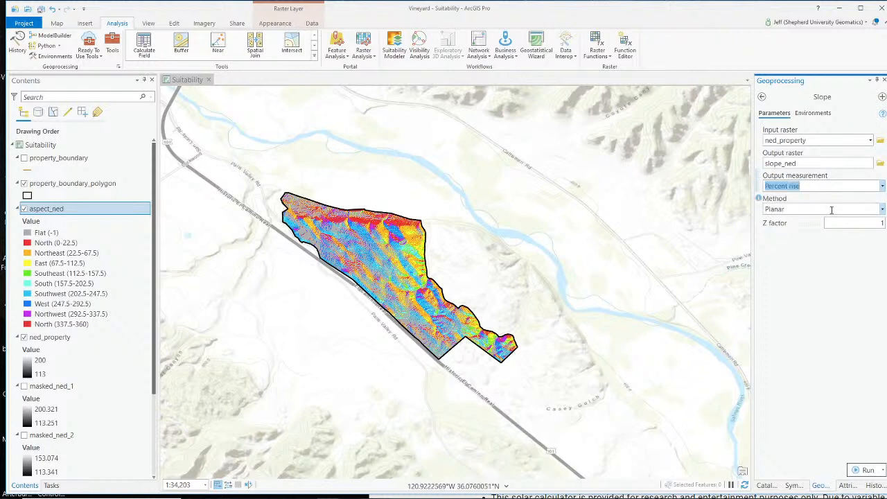
left_click(883, 209)
left_click(860, 223)
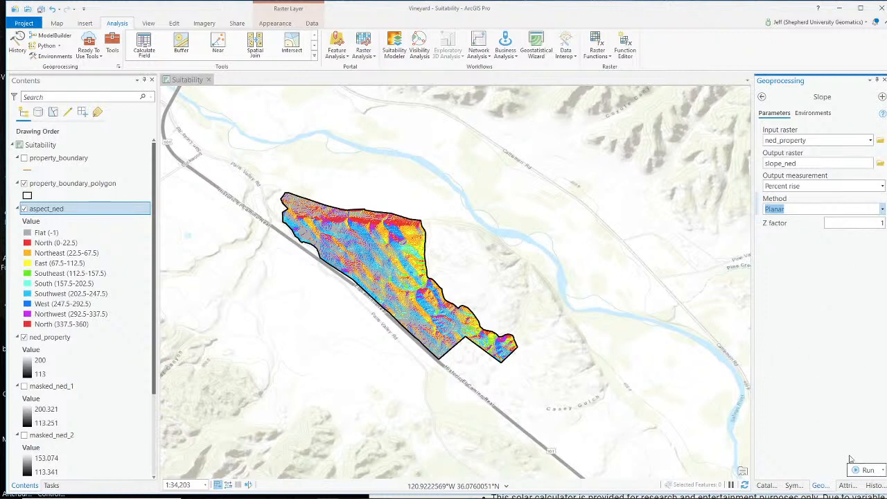
left_click(865, 470)
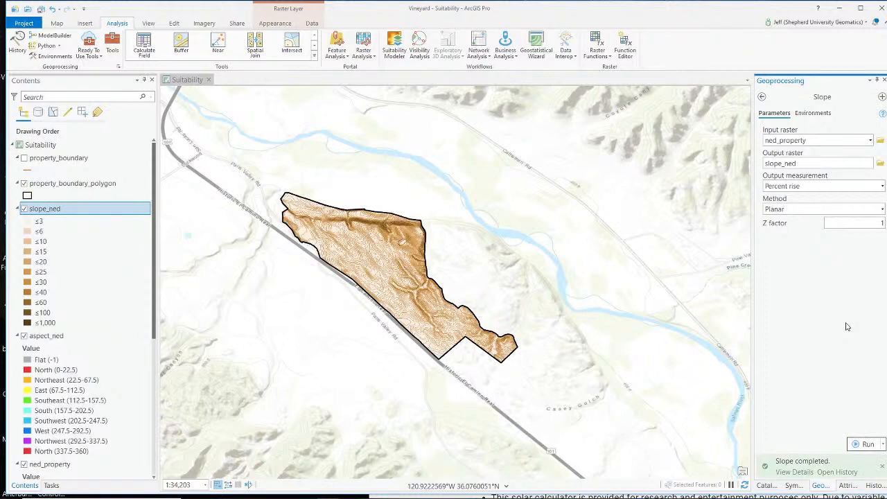
Open the symbology of the slope_ned layer and set its classification method to Natural Breaks (Jenks).
scroll(373, 268, "up", 3)
scroll(395, 268, "down", 2)
scroll(450, 255, "down", 2)
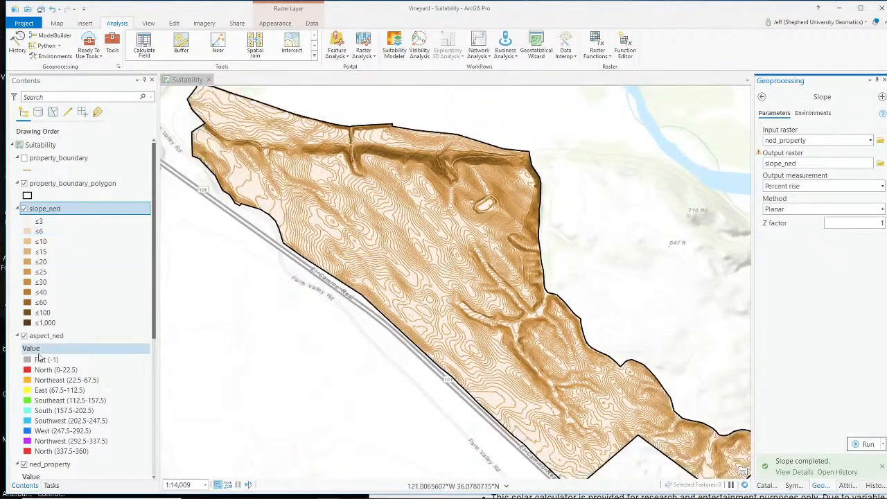
scroll(548, 222, "down", 3)
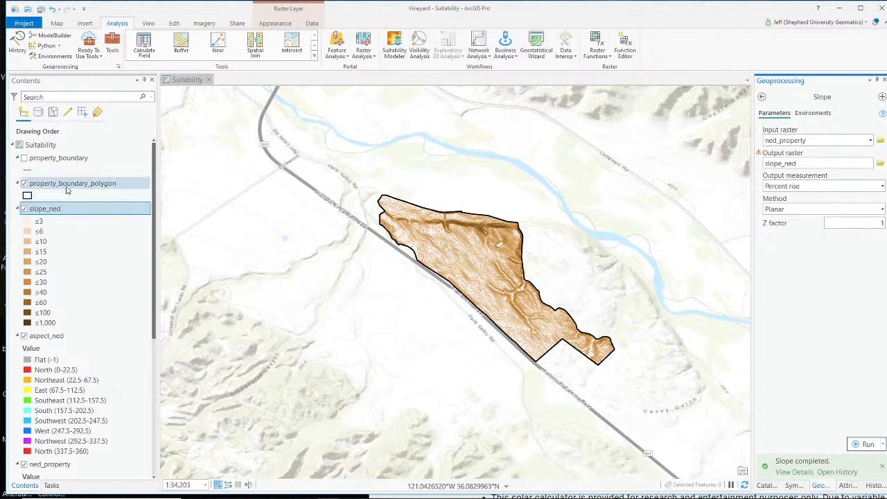
right_click(48, 209)
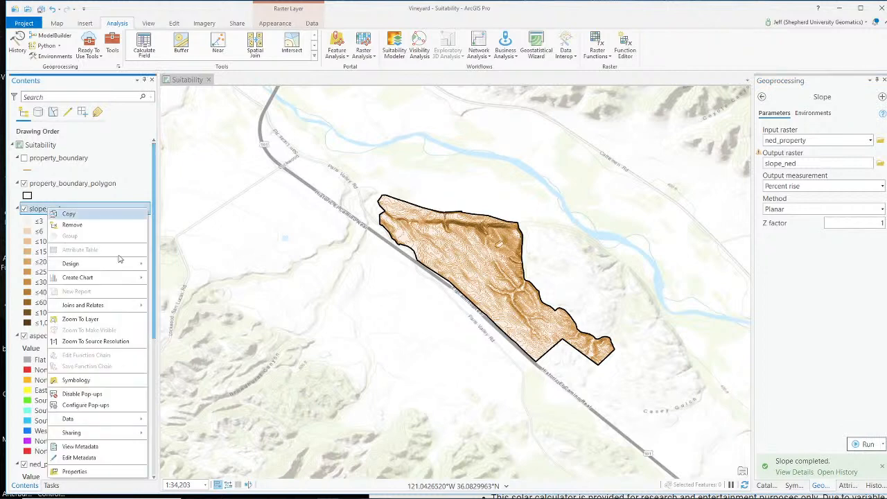
left_click(101, 380)
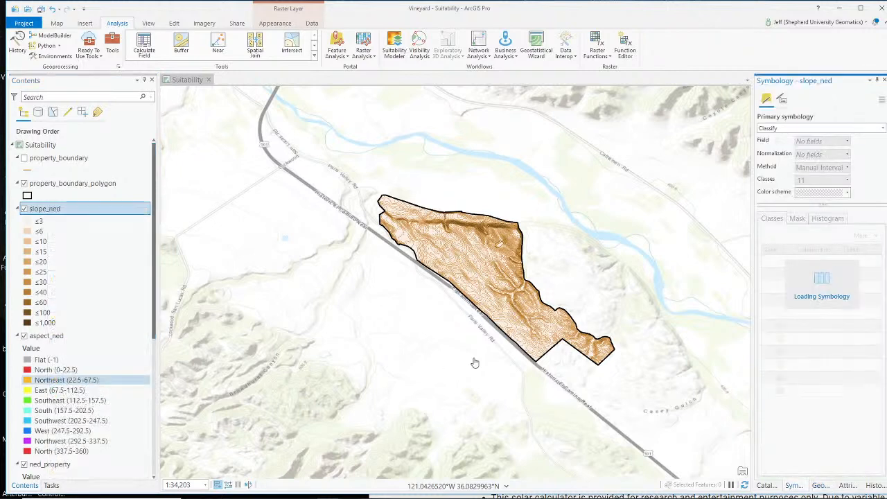
left_click(815, 129)
left_click(815, 130)
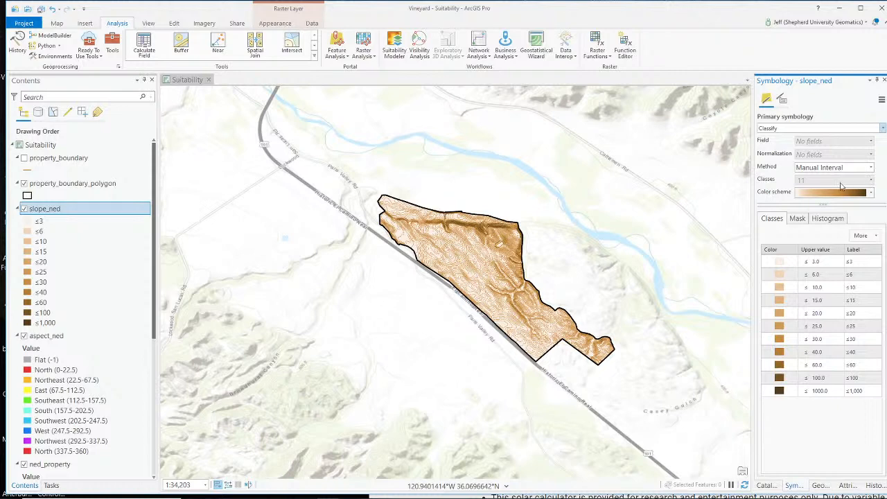
left_click(835, 170)
left_click(858, 183)
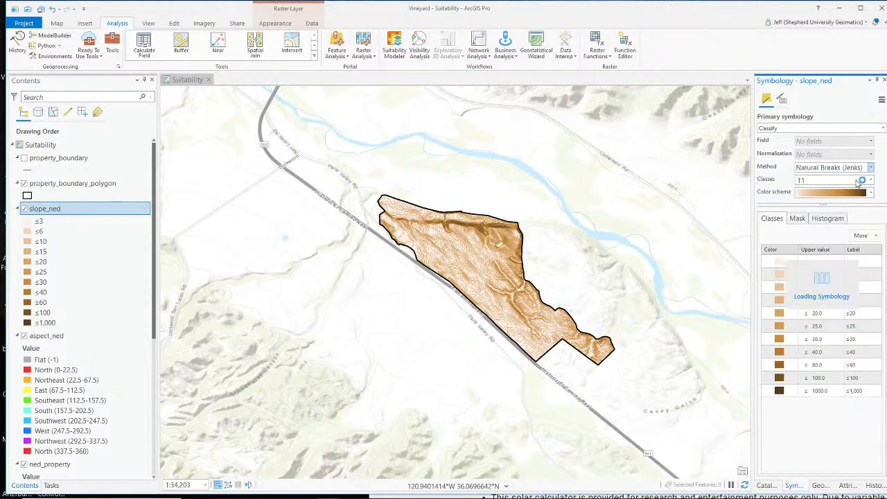
Reduce the slope_ned classification to 2 classes.
left_click(871, 181)
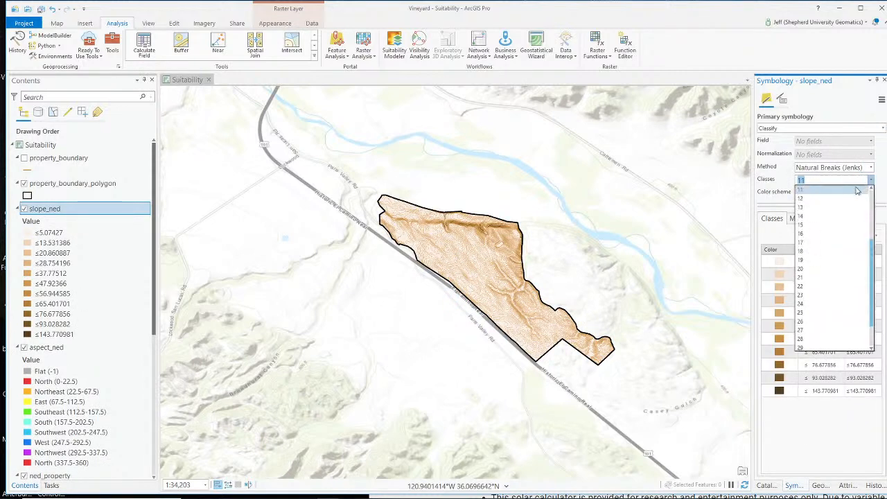
scroll(844, 222, "up", 5)
left_click(843, 191)
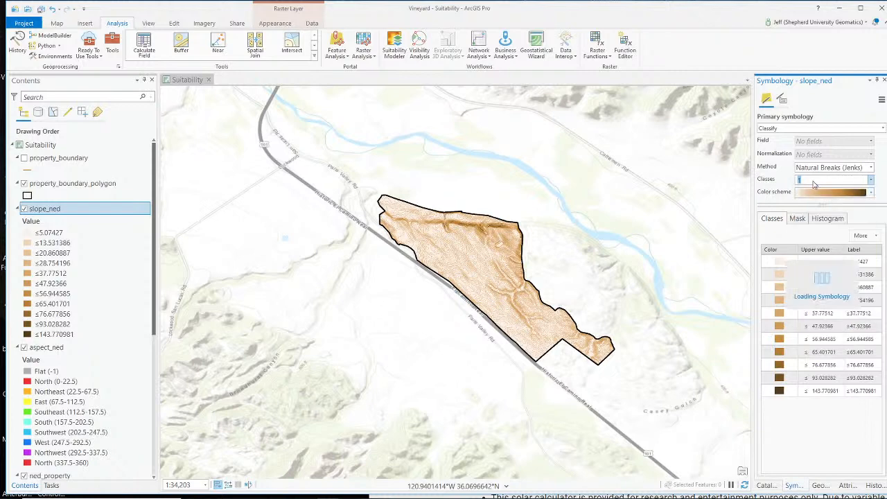
left_click(871, 181)
left_click(855, 201)
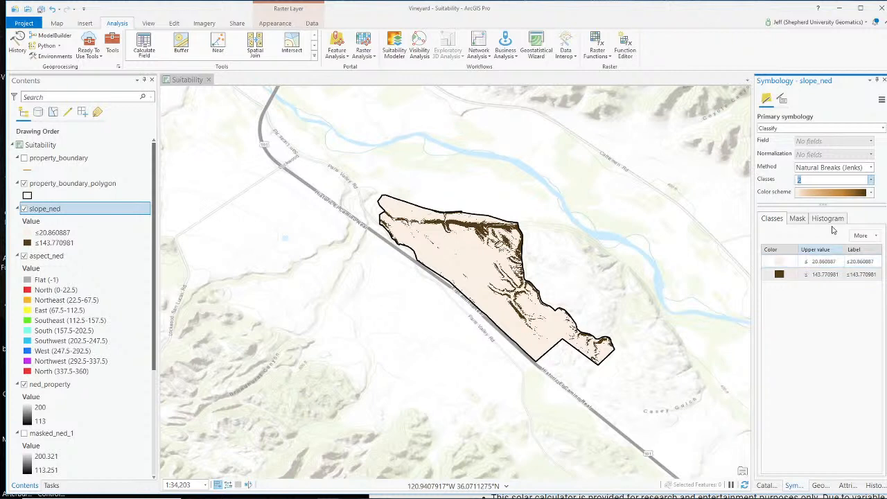
Switch the slope_ned classification to Manual Interval and set the first class's upper value to 14.
left_click(871, 168)
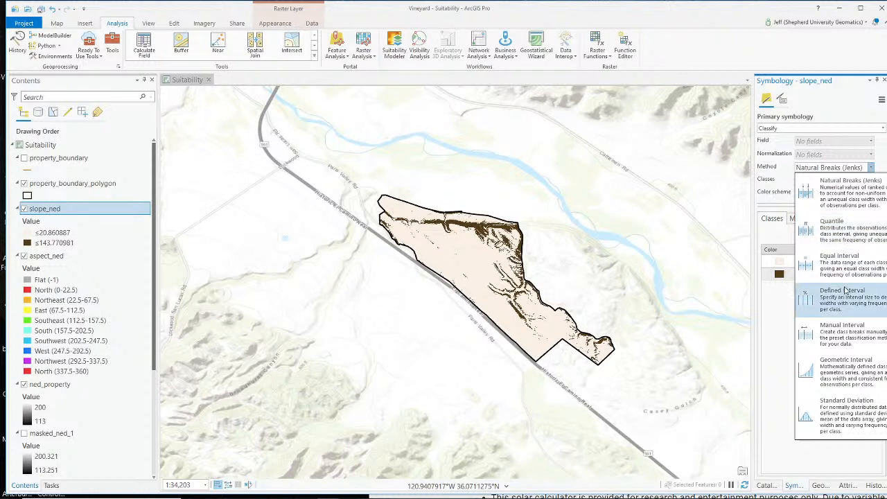
left_click(860, 337)
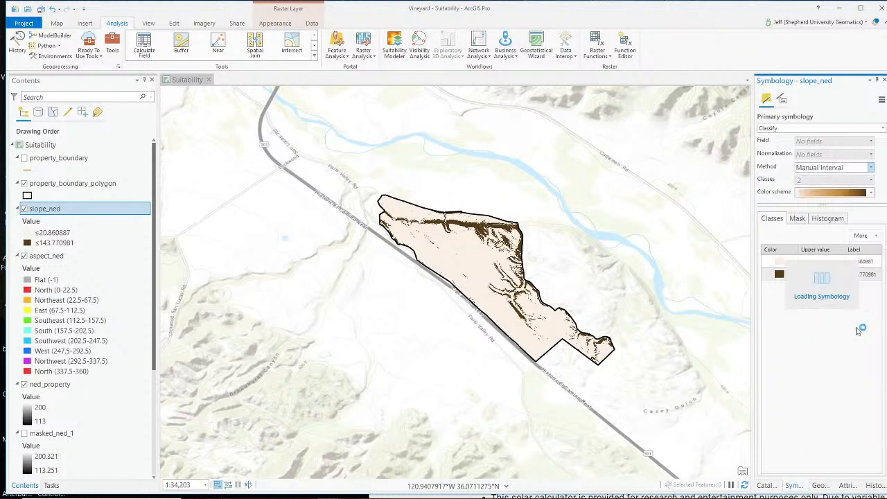
left_click(825, 261)
left_click(828, 261)
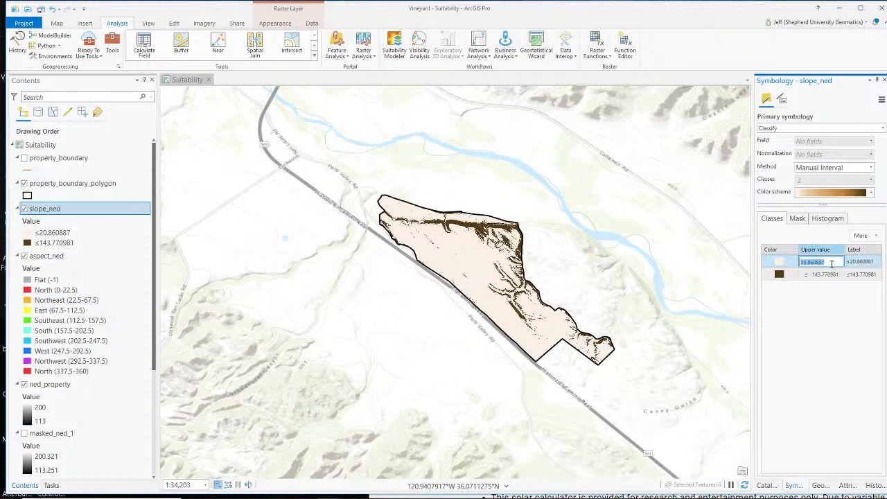
type("14")
key("Return")
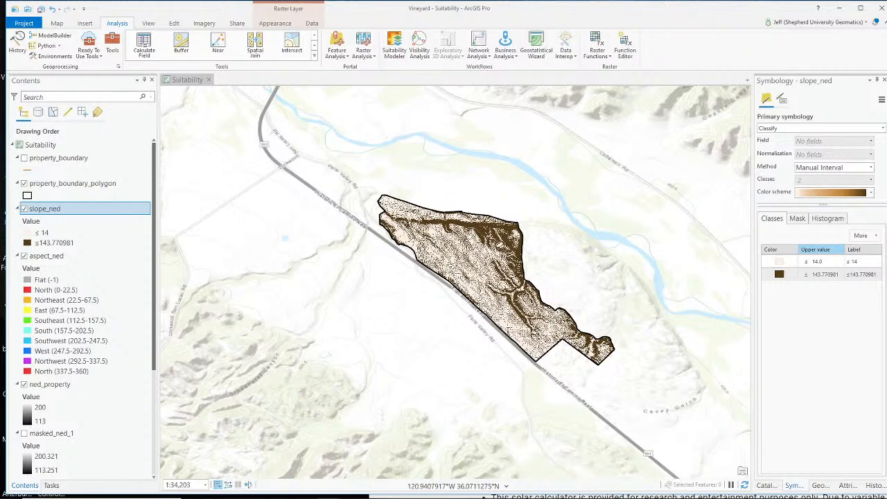
key("alt+Tab")
left_click(670, 427)
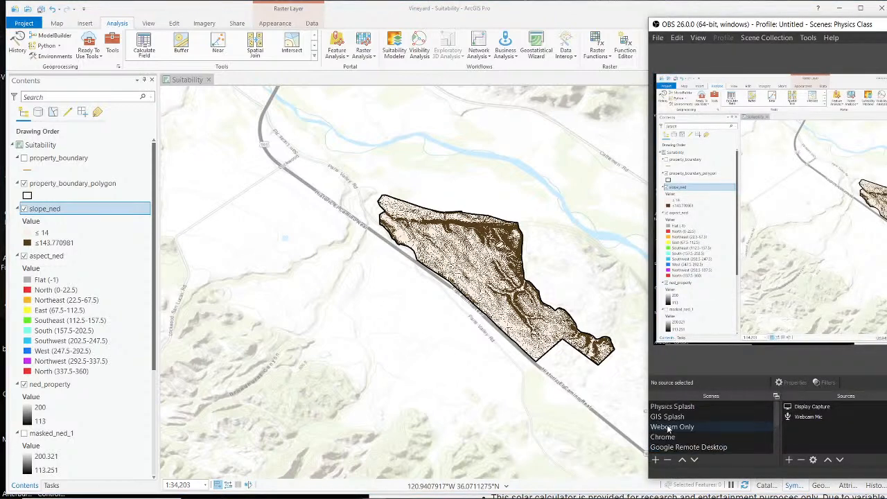
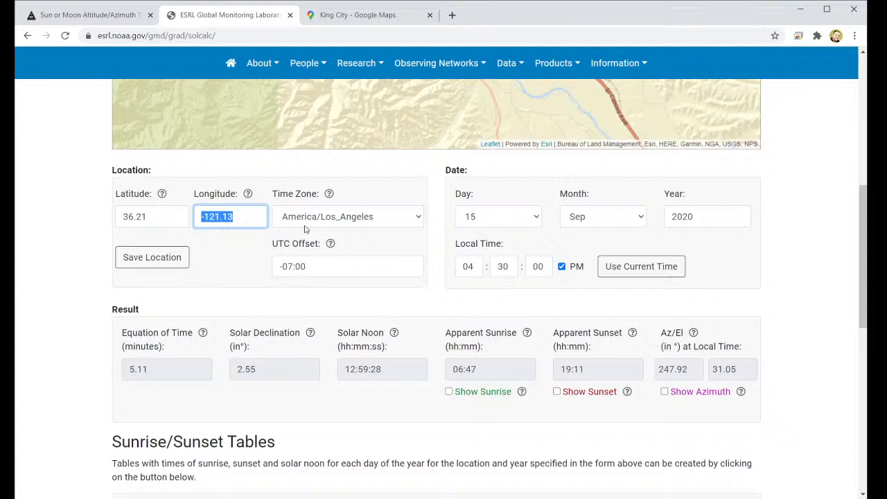
In the NOAA solar calculator in the browser, set the local time to 02:00:00 PM and select the resulting solar azimuth value.
key("Tab")
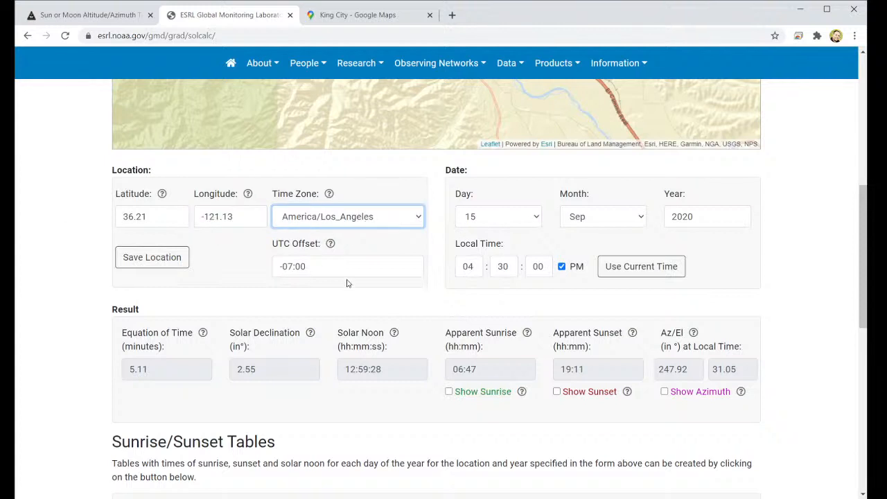
left_click(320, 266)
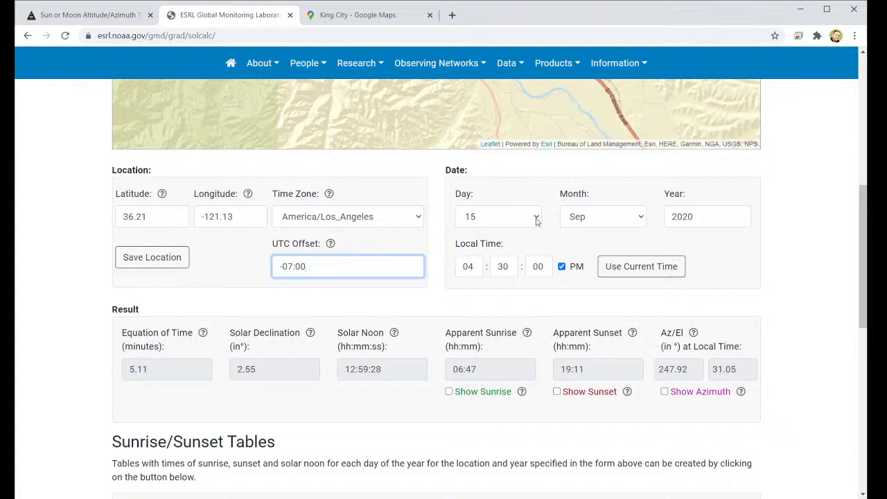
left_click(719, 219)
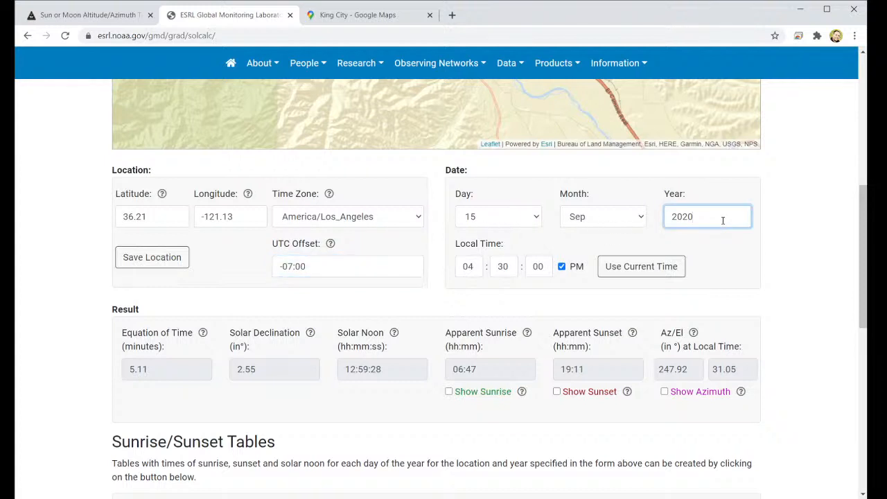
left_click_drag(697, 217, 683, 217)
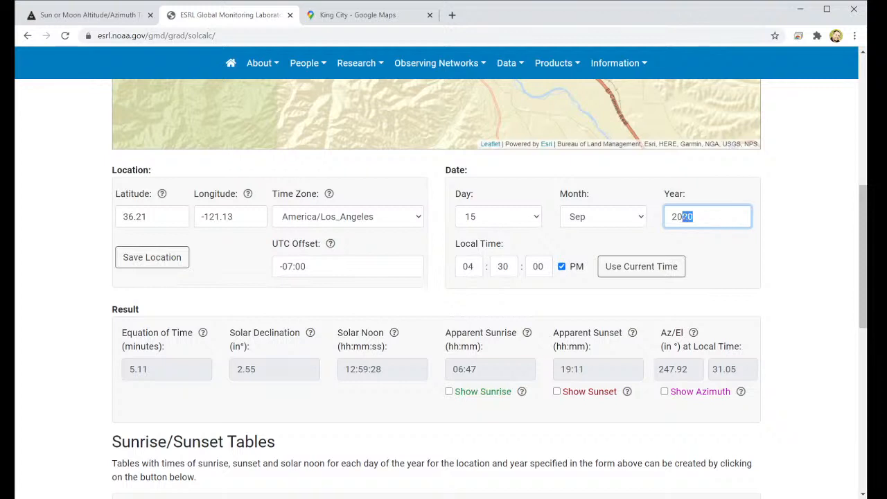
left_click(721, 221)
left_click_drag(469, 266, 476, 266)
type("2020")
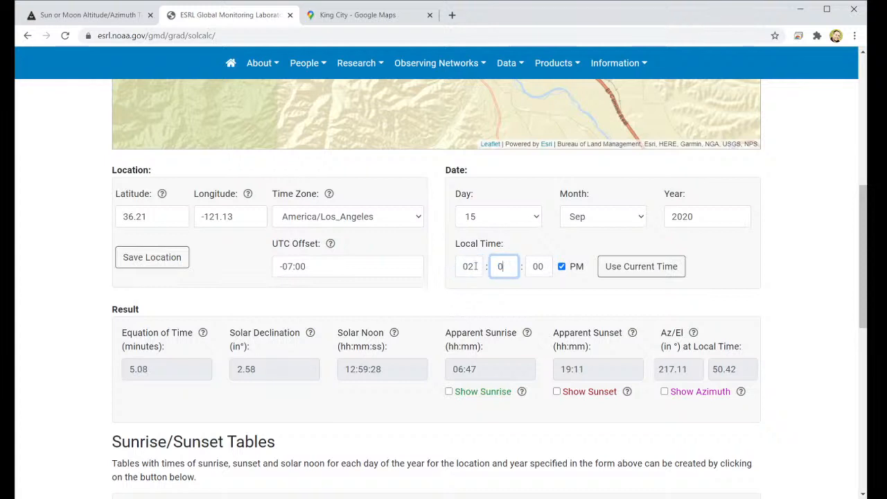
left_click(827, 282)
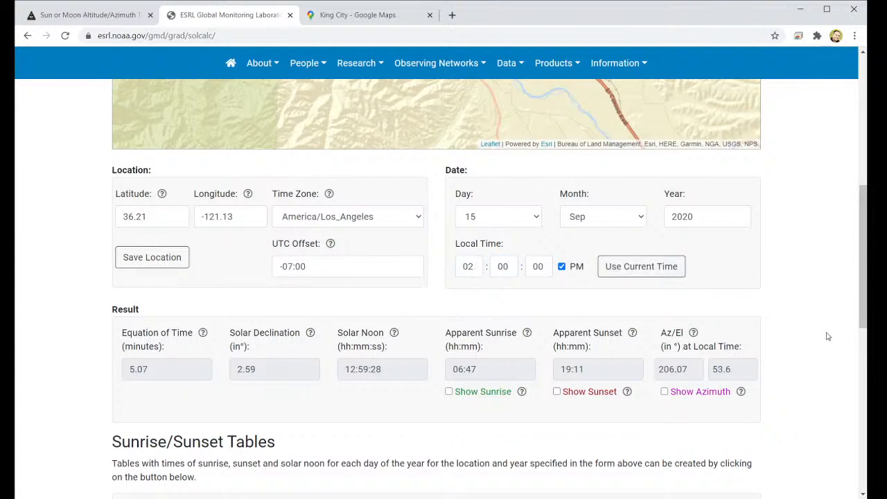
scroll(829, 336, "down", 2)
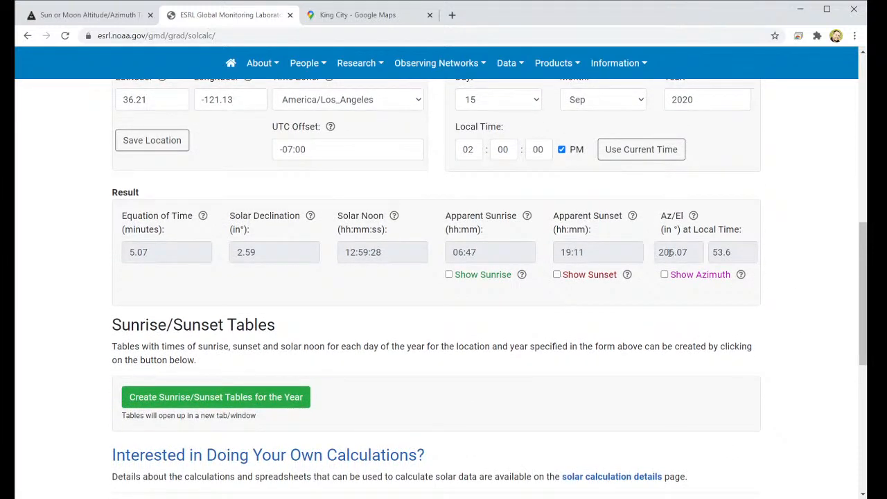
left_click_drag(655, 252, 691, 254)
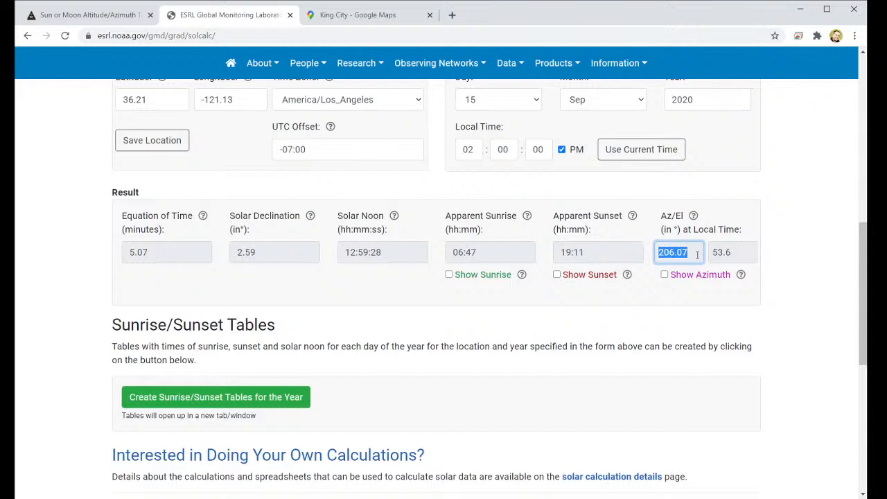
scroll(697, 255, "up", 1)
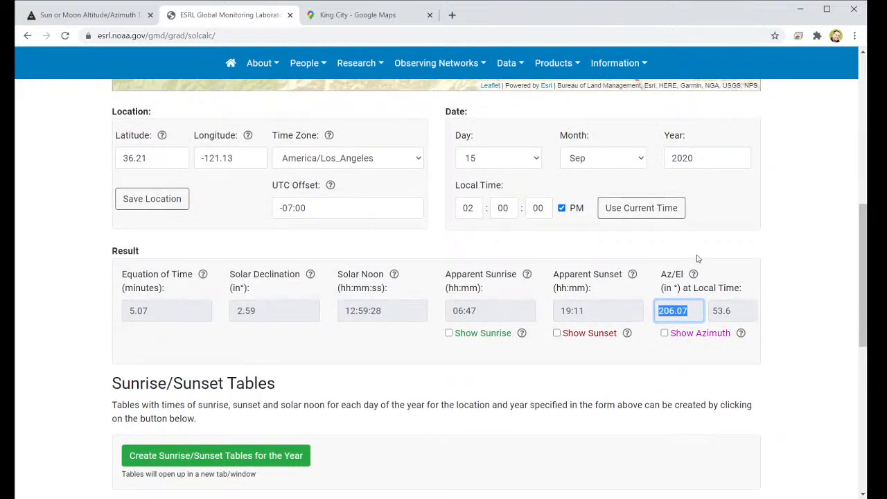
scroll(698, 258, "up", 1)
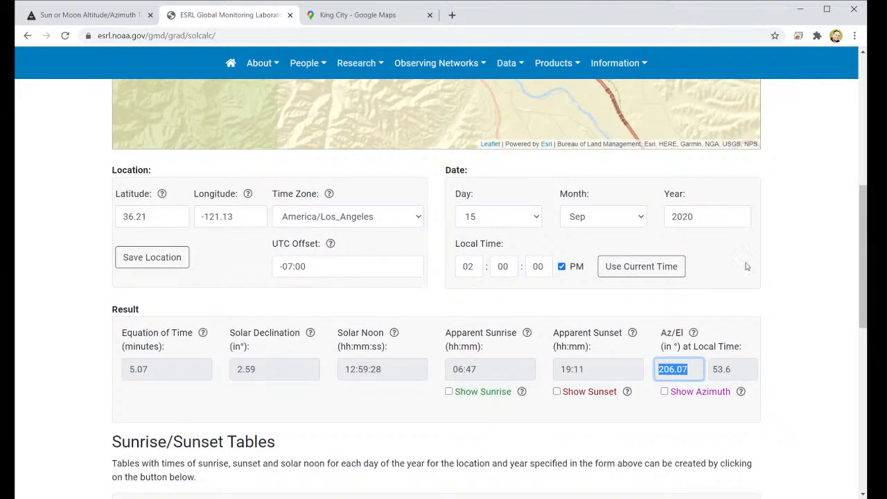
scroll(488, 219, "up", 3)
scroll(598, 254, "down", 2)
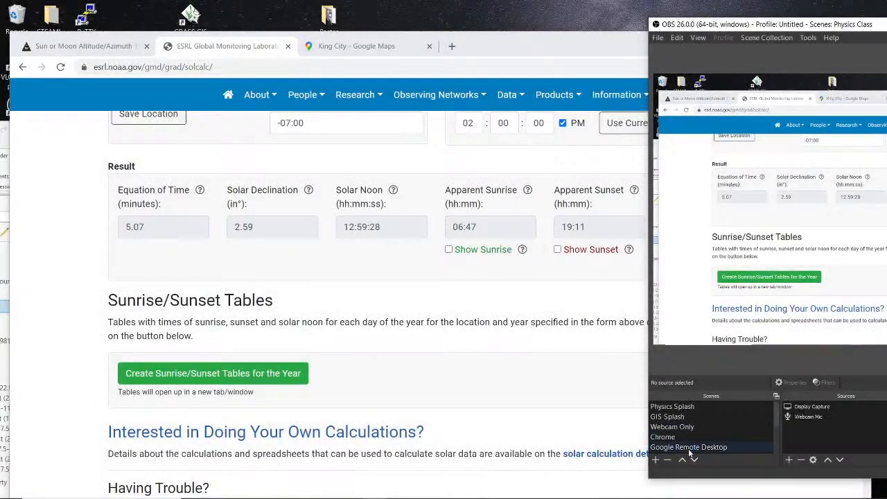
left_click(690, 448)
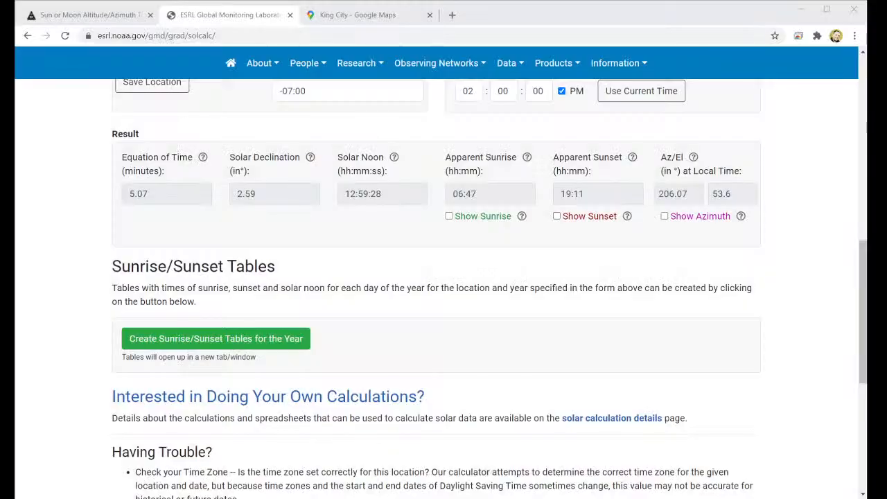
Examine the pin's location at King City on the solar calculator map.
scroll(487, 287, "up", 5)
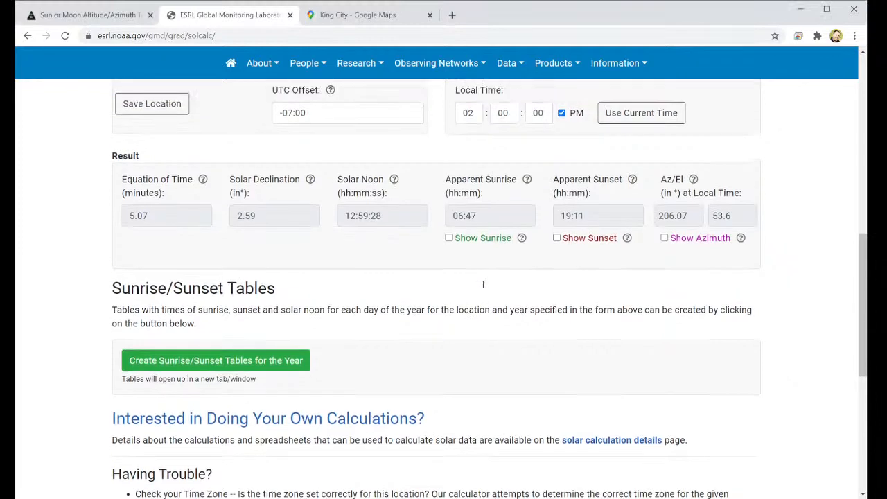
scroll(767, 221, "up", 3)
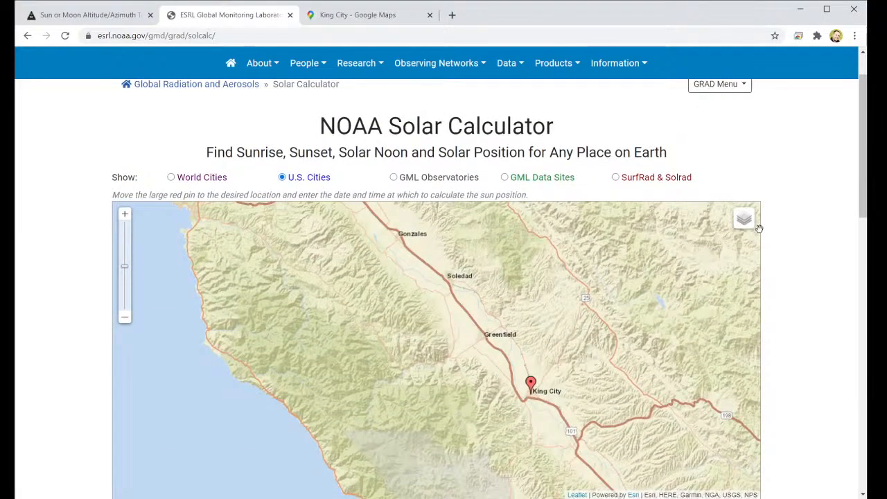
scroll(780, 248, "down", 2)
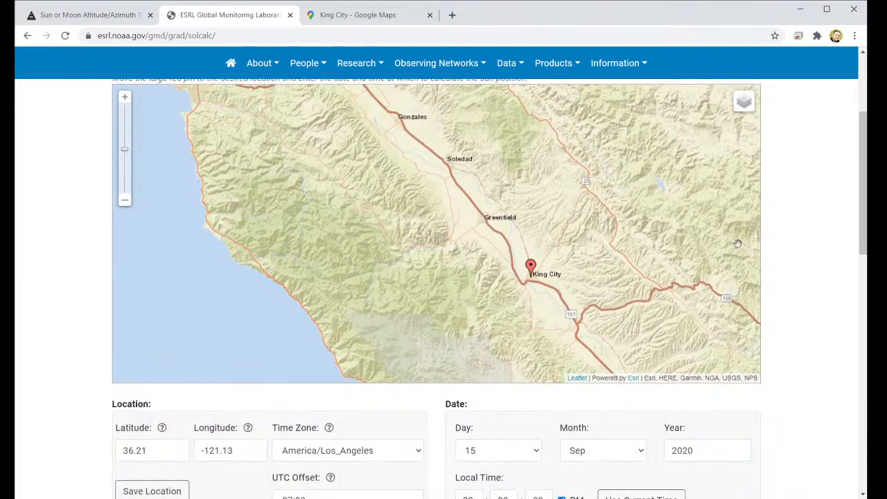
scroll(566, 250, "down", 2)
left_click_drag(467, 183, 471, 204)
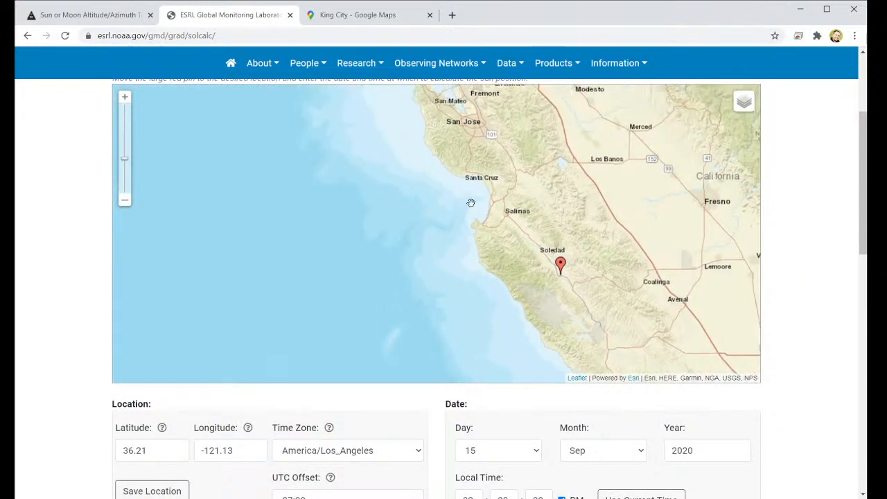
scroll(564, 273, "up", 1)
scroll(559, 293, "up", 1)
scroll(558, 291, "up", 1)
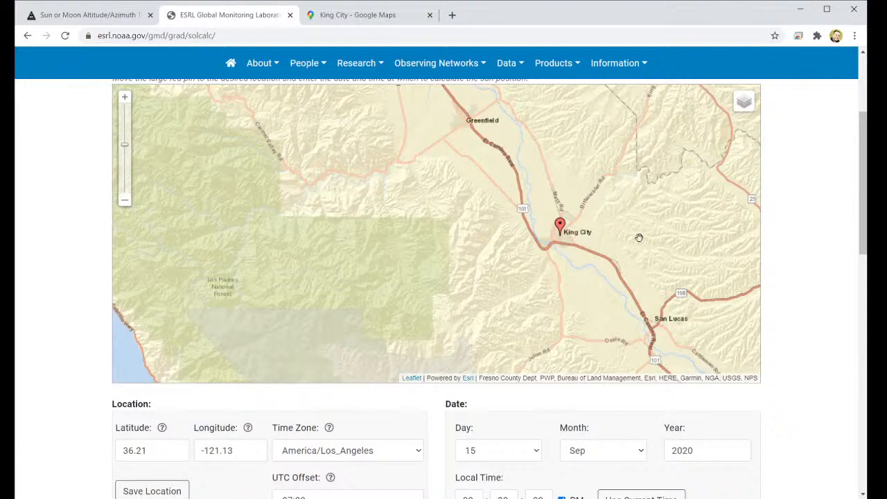
left_click_drag(603, 237, 562, 236)
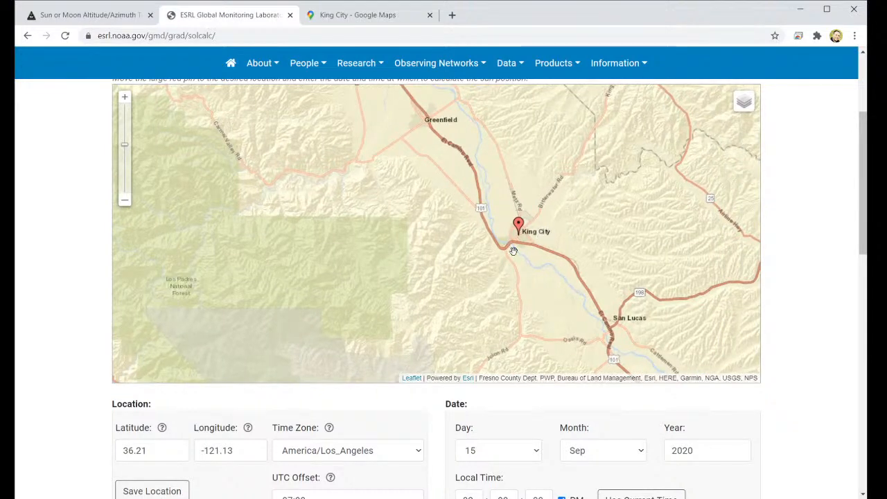
scroll(804, 274, "down", 3)
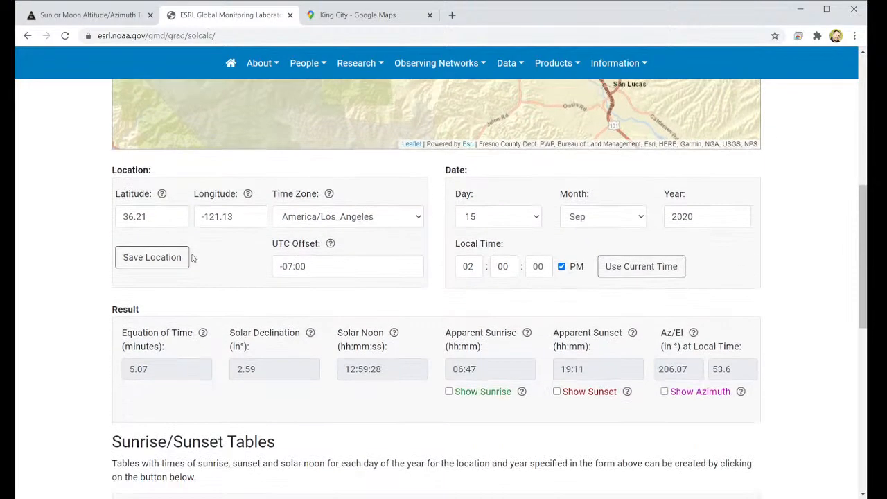
Review the solar calculator's latitude, longitude, time zone, date and local time entries.
double_click(119, 217)
key("Tab")
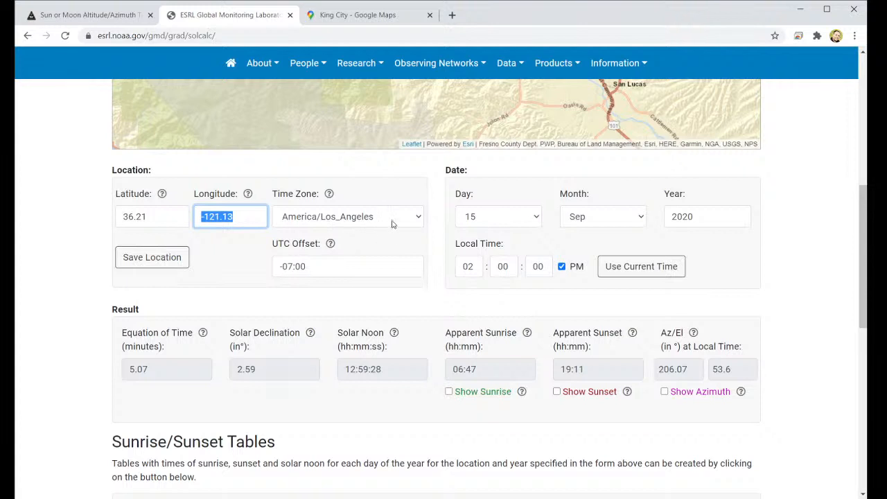
key("Tab")
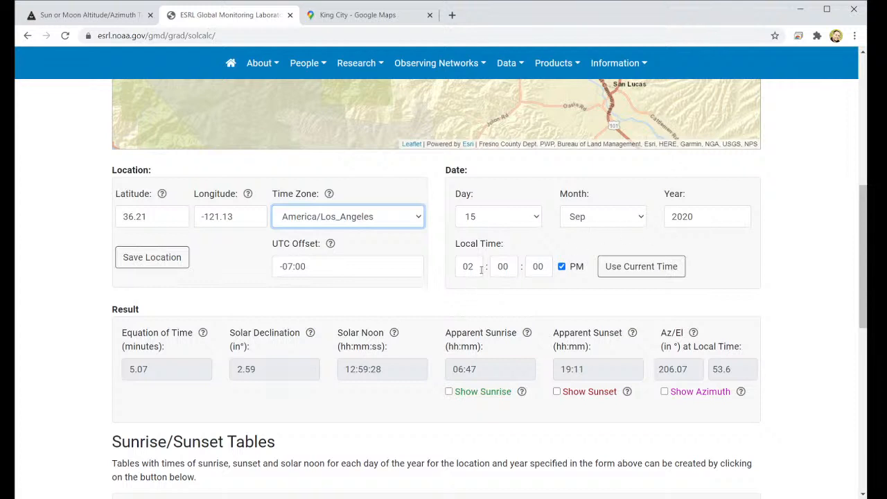
left_click(839, 299)
left_click(725, 220)
scroll(798, 359, "down", 2)
Run Hillshade on ned_property in ArcGIS Pro with the calculator's azimuth 206.07 and altitude 53.6, modelling shadows, output hillshade_ned_1.
double_click(659, 253)
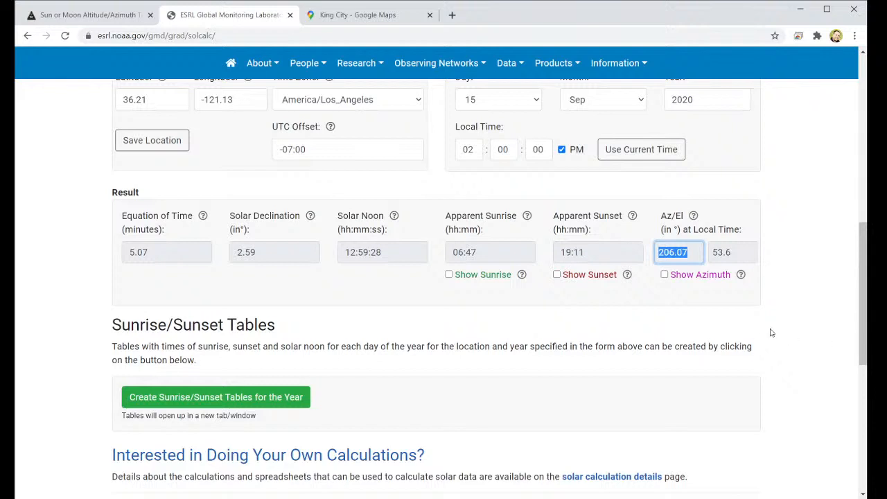
double_click(733, 254)
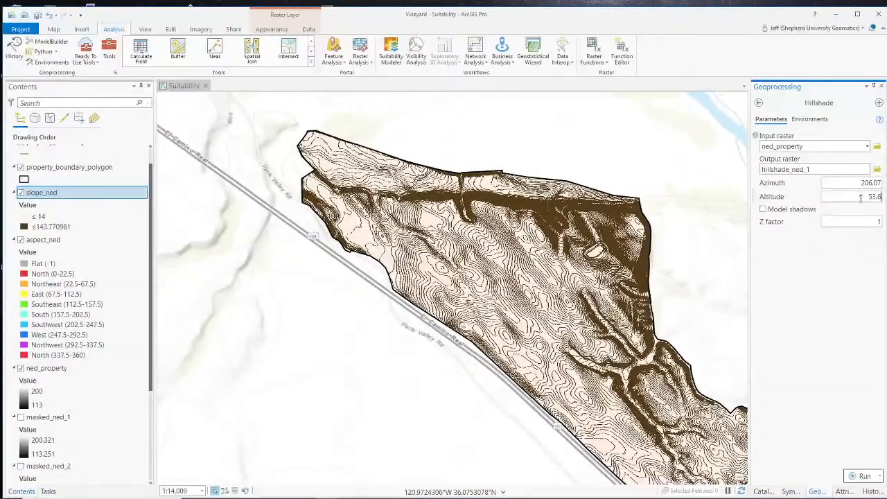
left_click(764, 209)
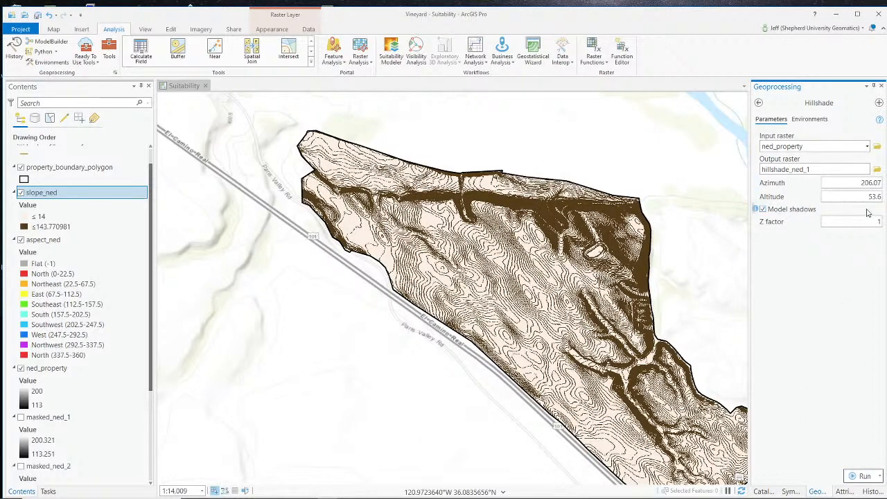
left_click(863, 476)
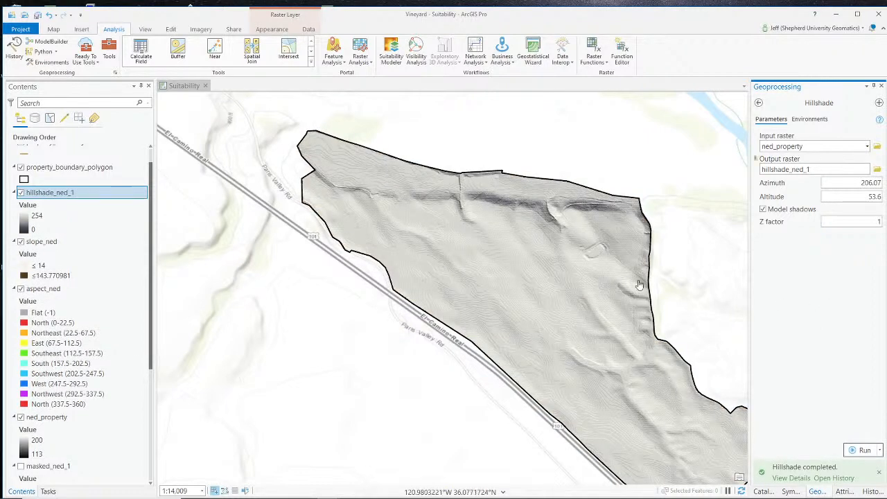
scroll(637, 296, "down", 2)
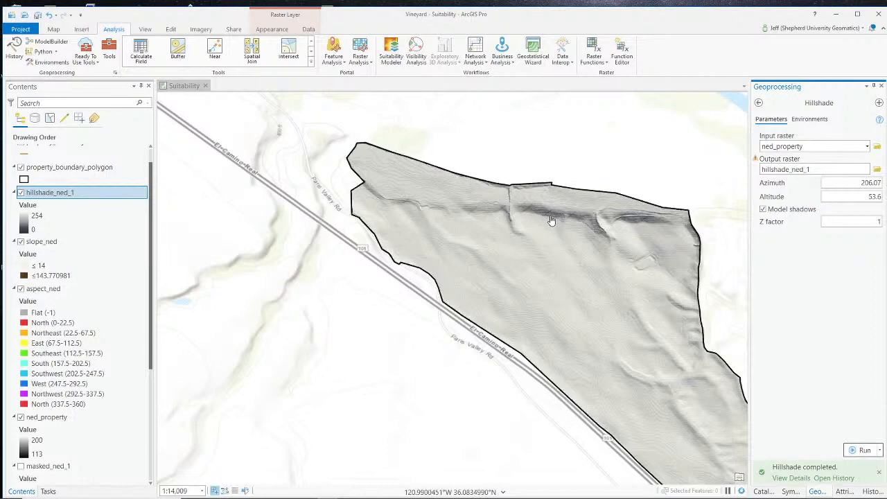
scroll(555, 226, "up", 3)
scroll(552, 218, "down", 2)
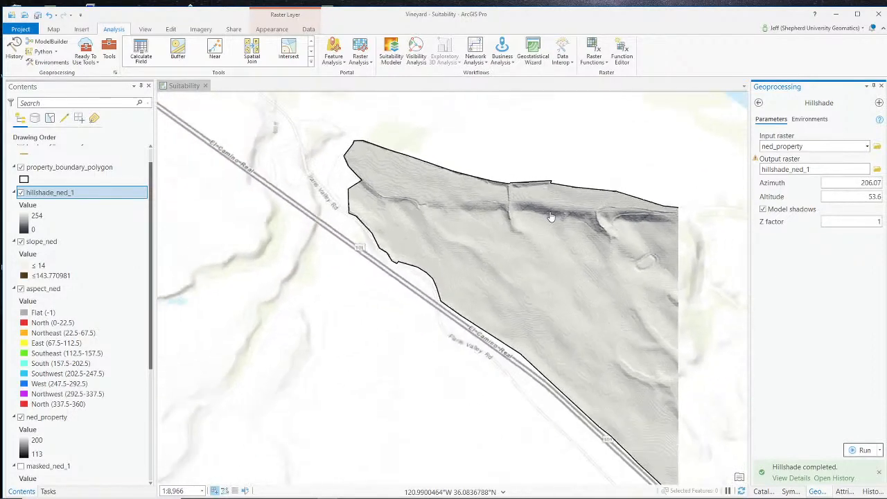
left_click_drag(633, 285, 513, 223)
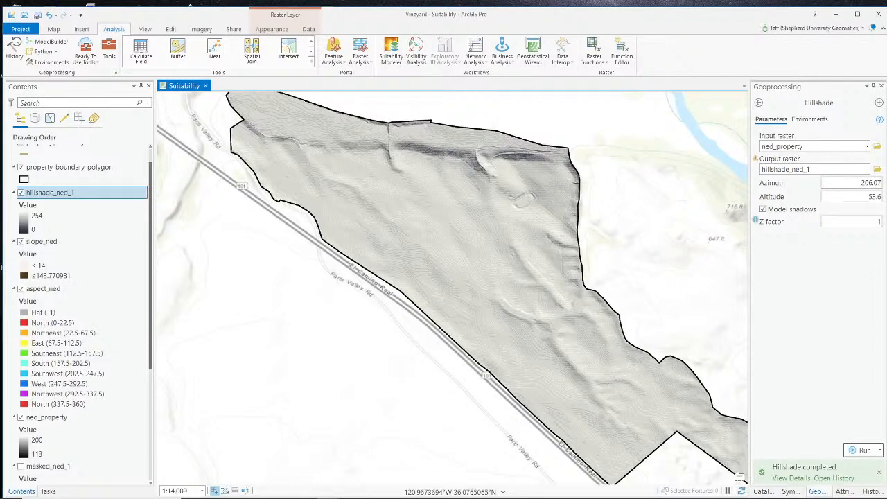
Switch to the NOAA solar calculator in the browser, set the local time to 03:00:00 PM and copy the solar azimuth.
mouse_move(403, 497)
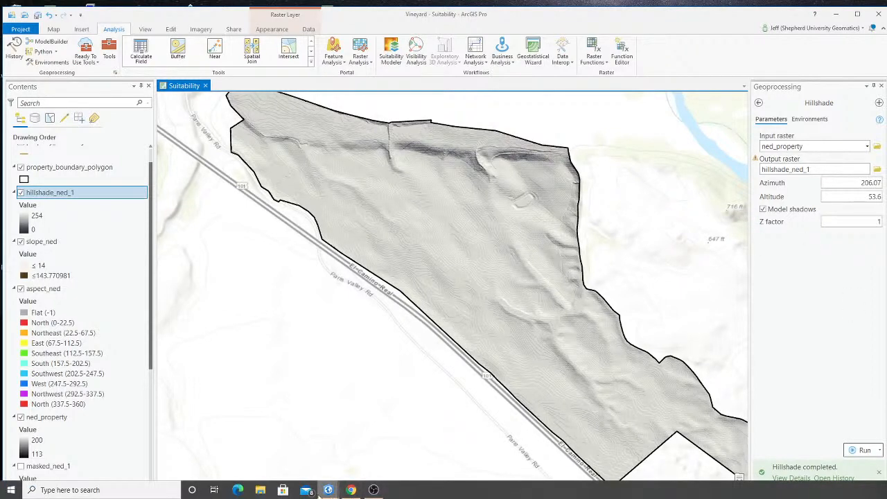
left_click(338, 494)
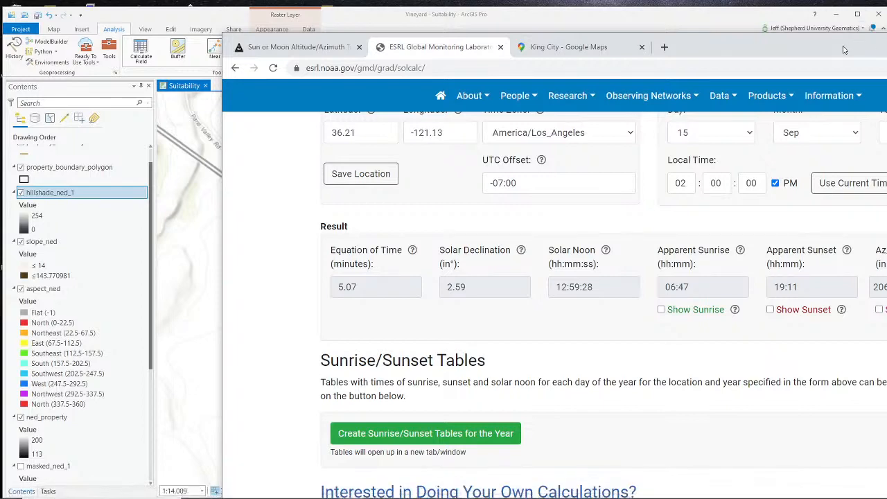
double_click(560, 170)
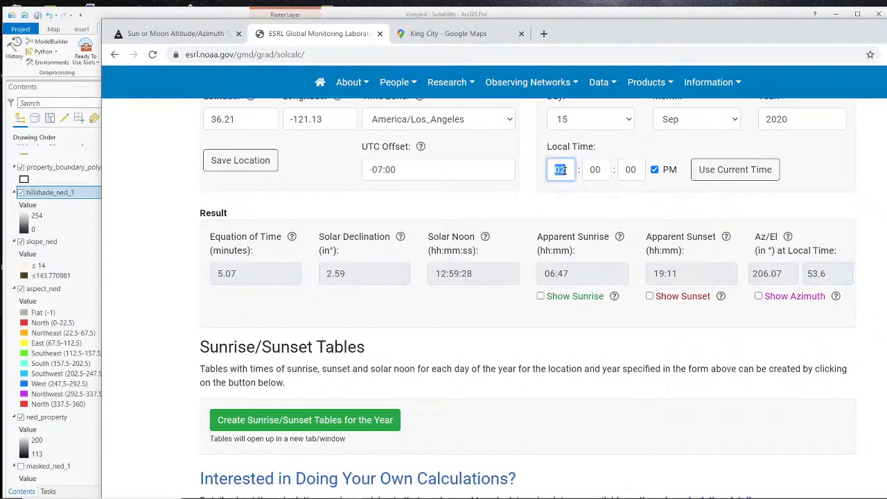
type("3")
key("Return")
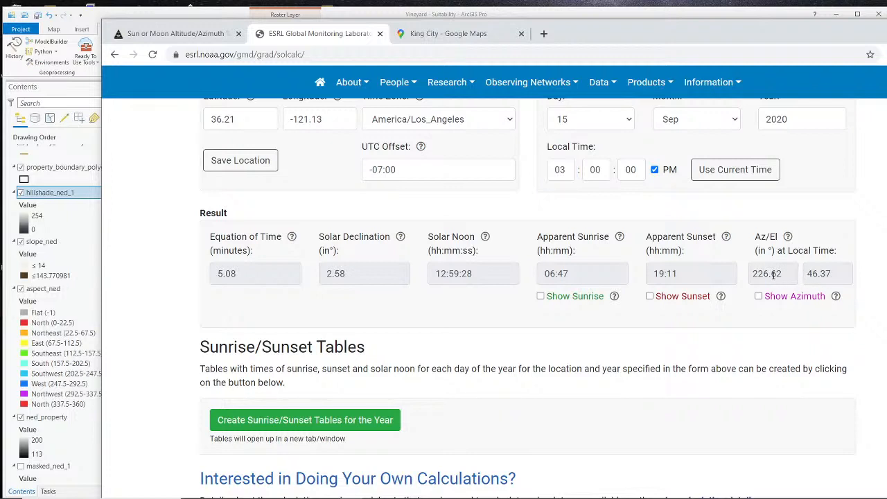
left_click_drag(754, 275, 786, 274)
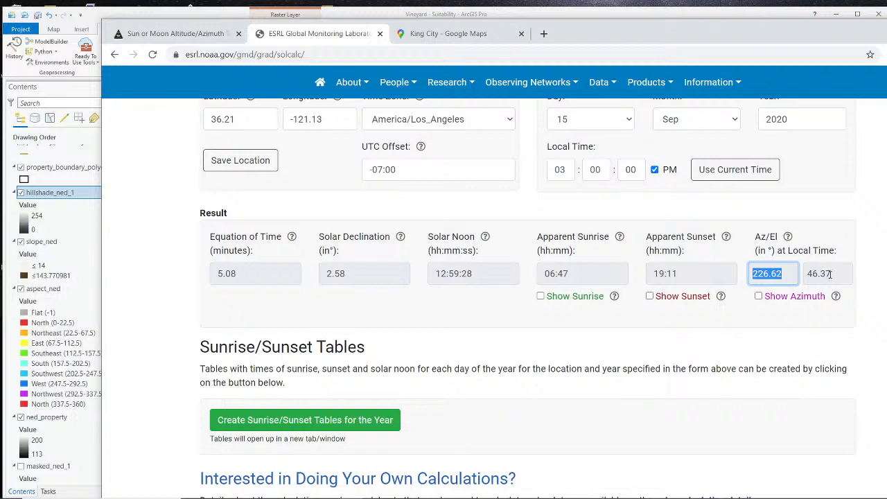
right_click(770, 276)
left_click(780, 285)
Back in ArcGIS Pro, name the Hillshade output raster hillshade_ned_2 and set its azimuth to 226.62.
left_click(624, 17)
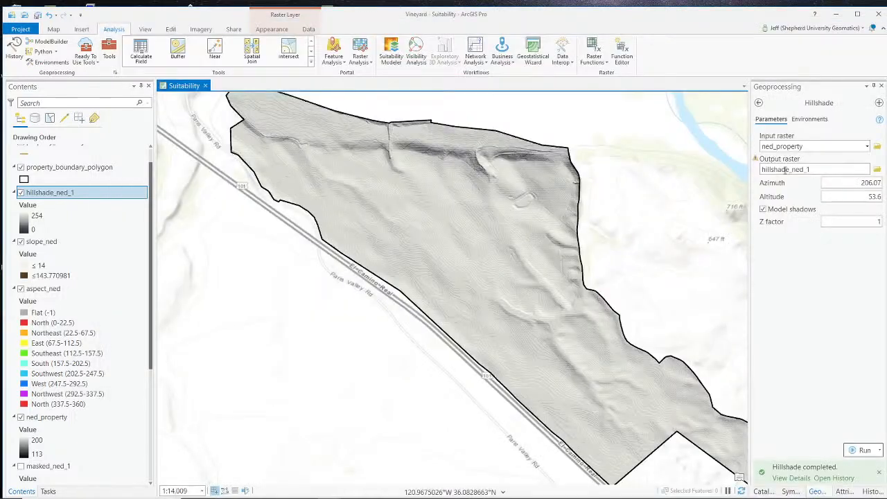
left_click(825, 167)
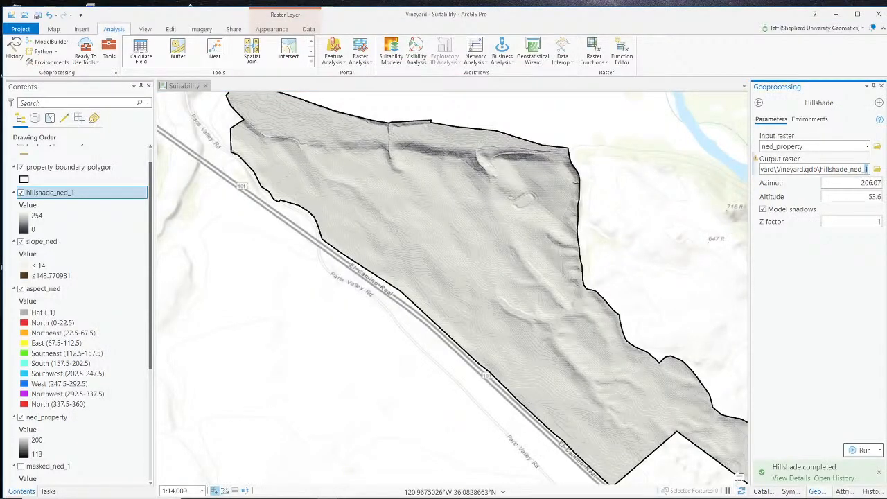
left_click(868, 183)
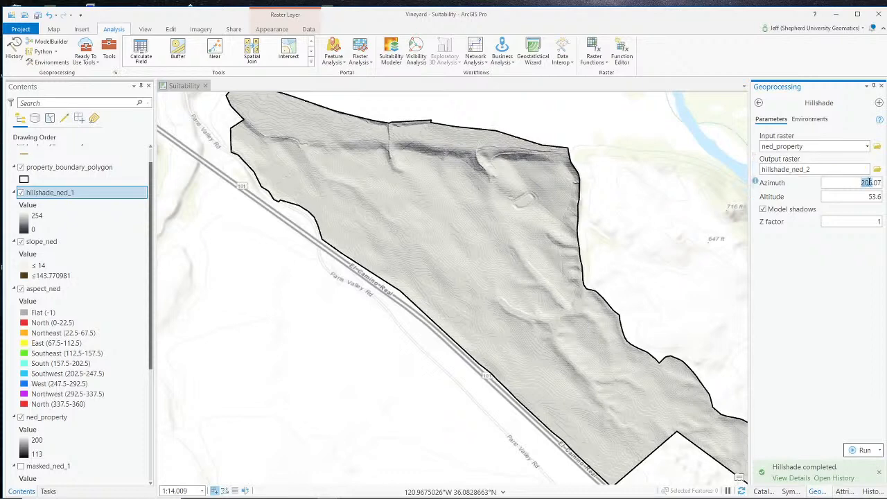
double_click(862, 182)
type("226.62")
Copy the solar elevation 46.37 from the browser calculator into the Hillshade altitude in ArcGIS Pro and run the tool.
key("alt+Tab")
left_click_drag(836, 269, 806, 275)
key("ctrl+c")
right_click(808, 275)
left_click(834, 284)
key("alt+Tab")
key("ctrl+v")
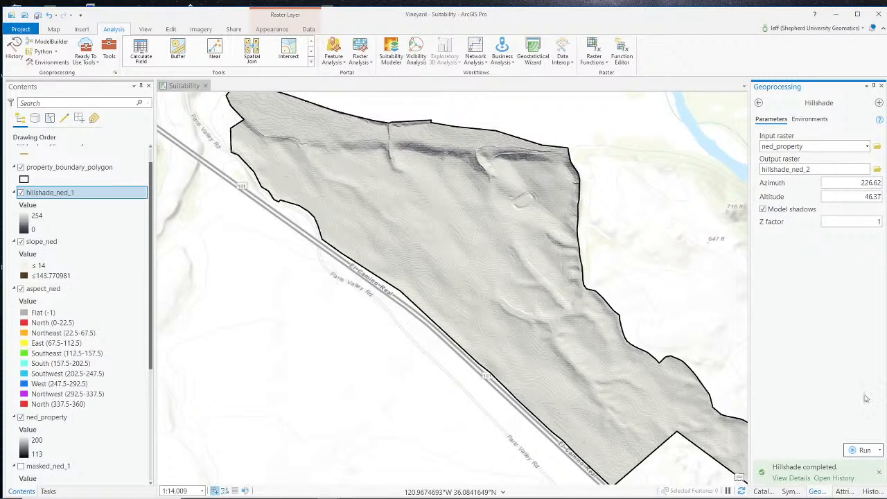
left_click(863, 450)
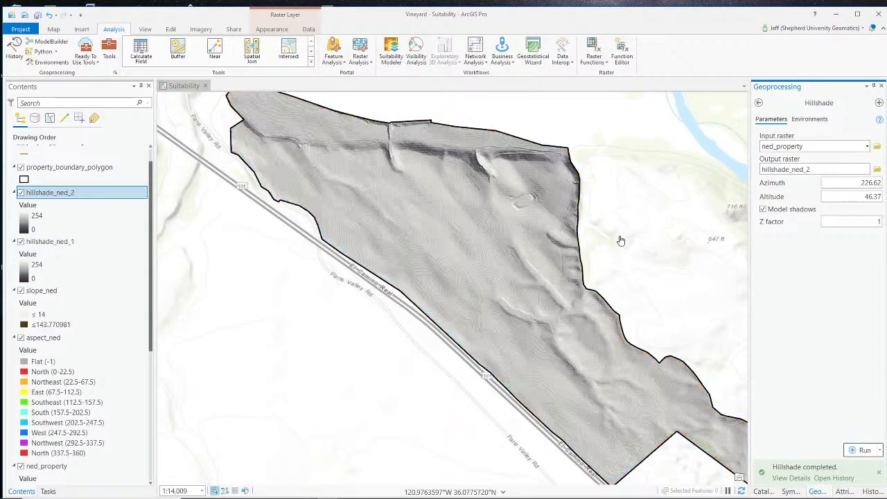
Hide the aspect_ned layer and toggle hillshade_ned_2 off and on to compare it with hillshade_ned_1.
left_click(21, 338)
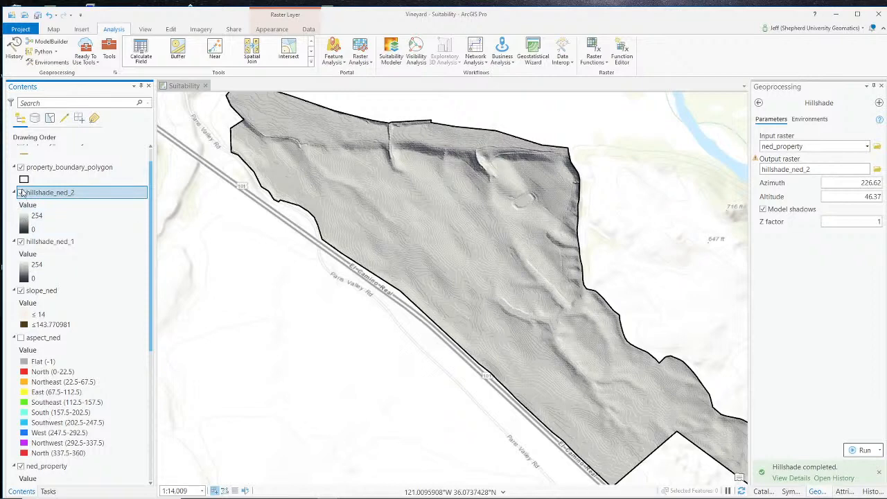
left_click(21, 193)
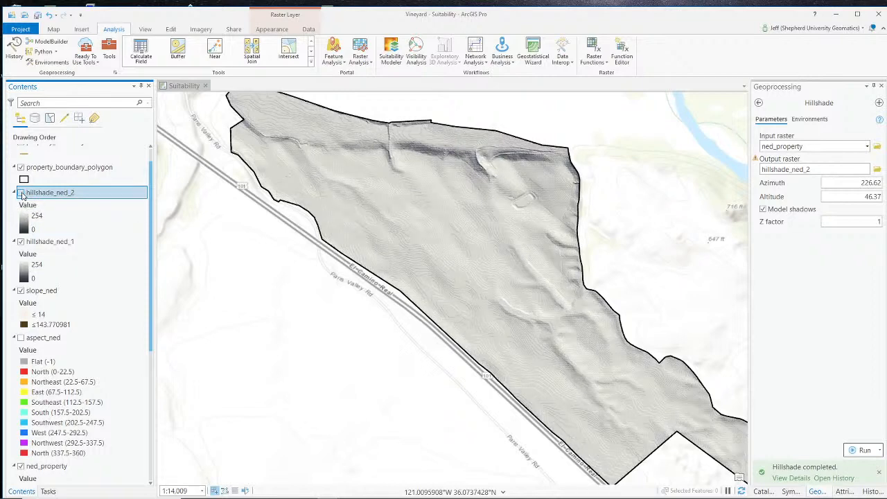
left_click(22, 193)
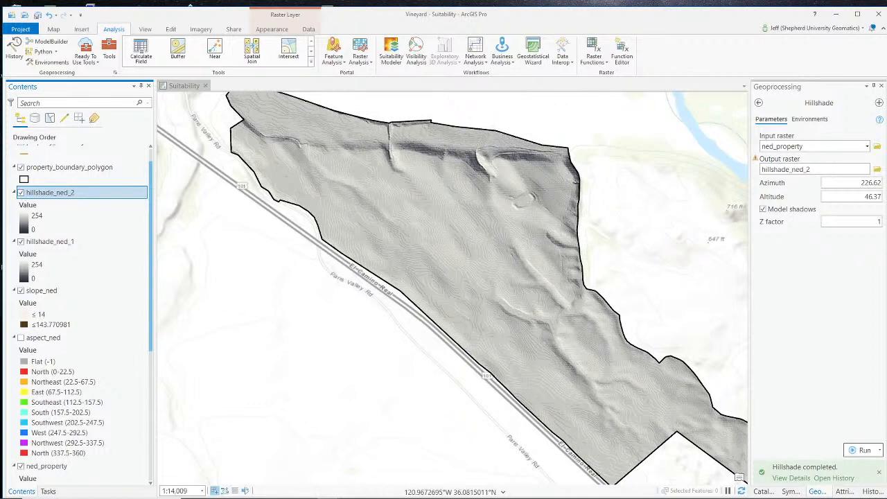
key("alt+Tab")
left_click(704, 439)
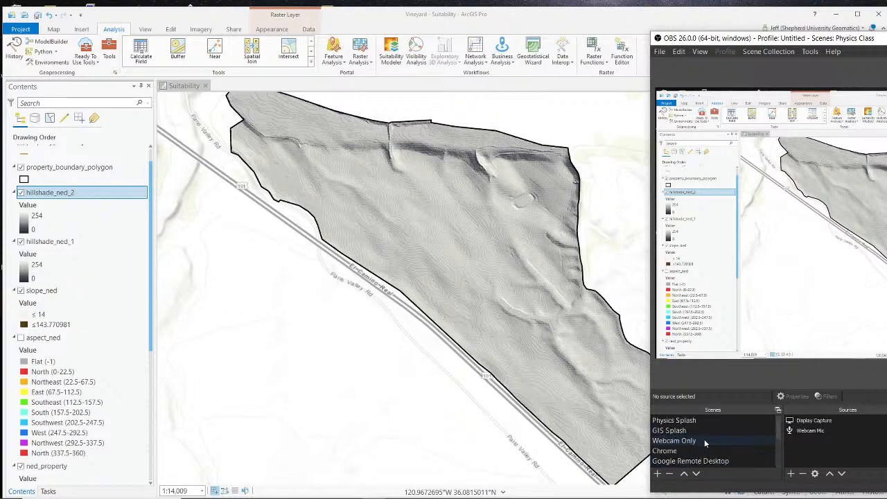
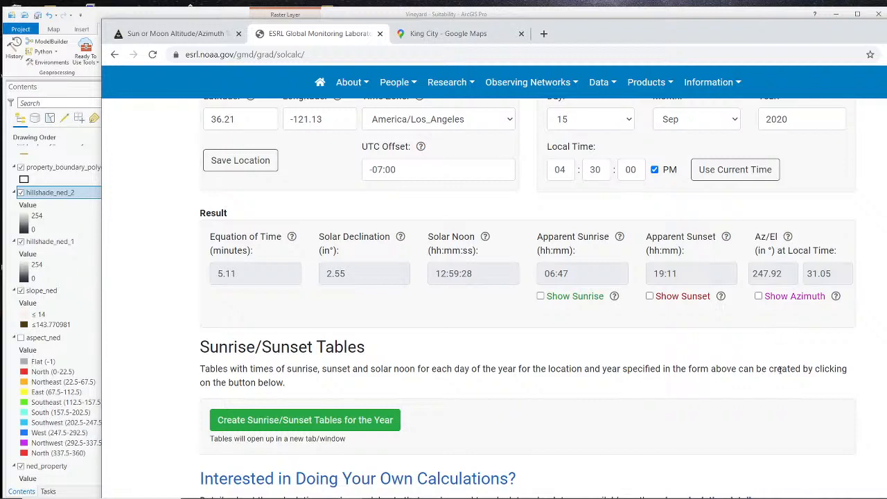
Copy the solar azimuth 247.92 from the NOAA calculator into the Hillshade azimuth in ArcGIS Pro and name the output raster hillshade_ned_3.
double_click(767, 274)
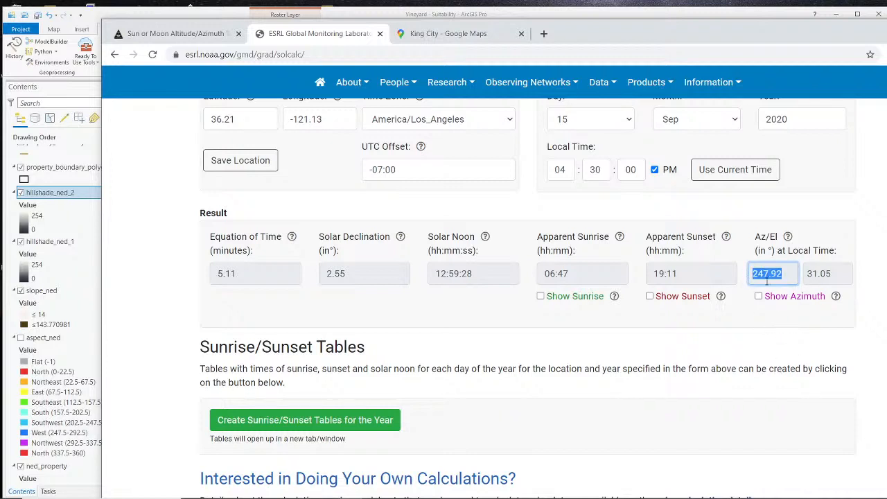
right_click(766, 280)
left_click(832, 280)
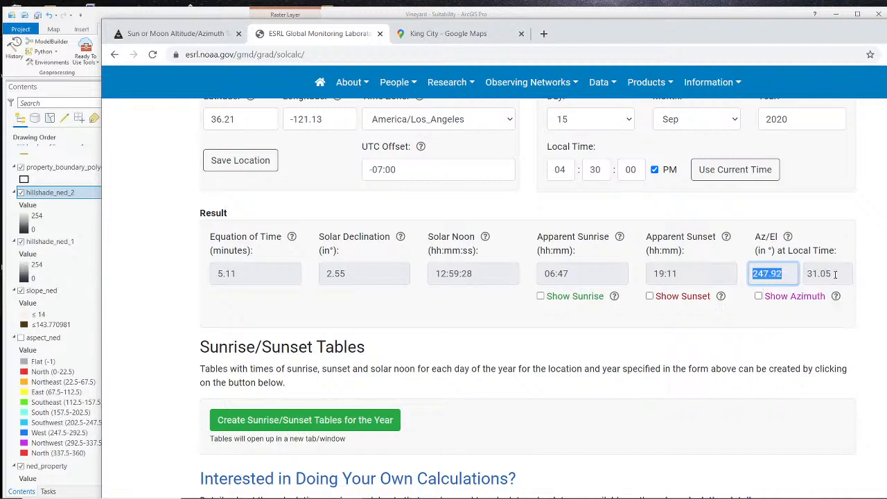
left_click(622, 19)
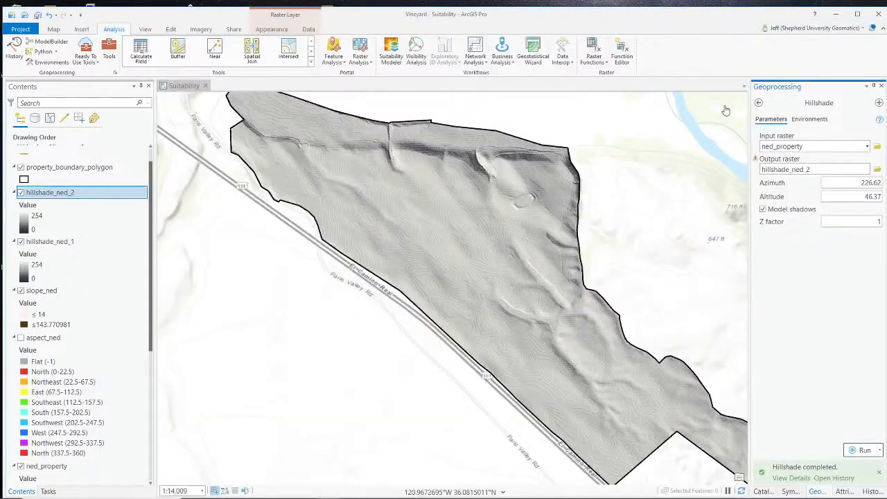
left_click(823, 168)
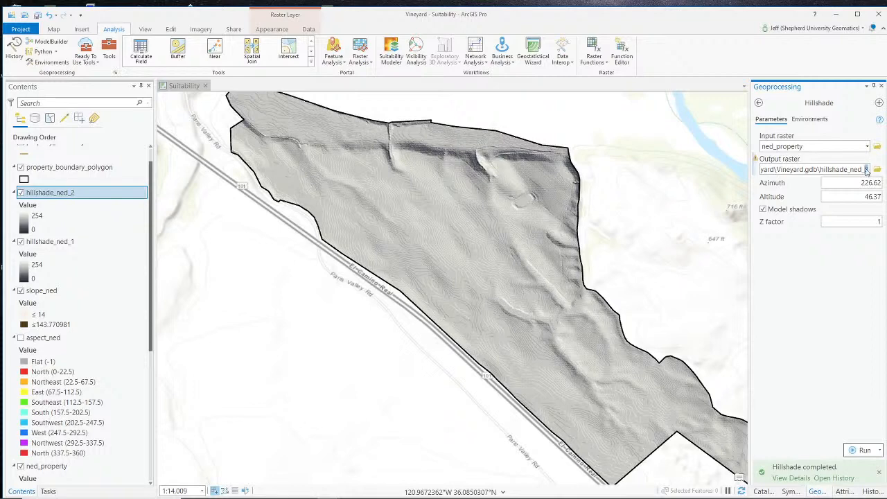
left_click(862, 183)
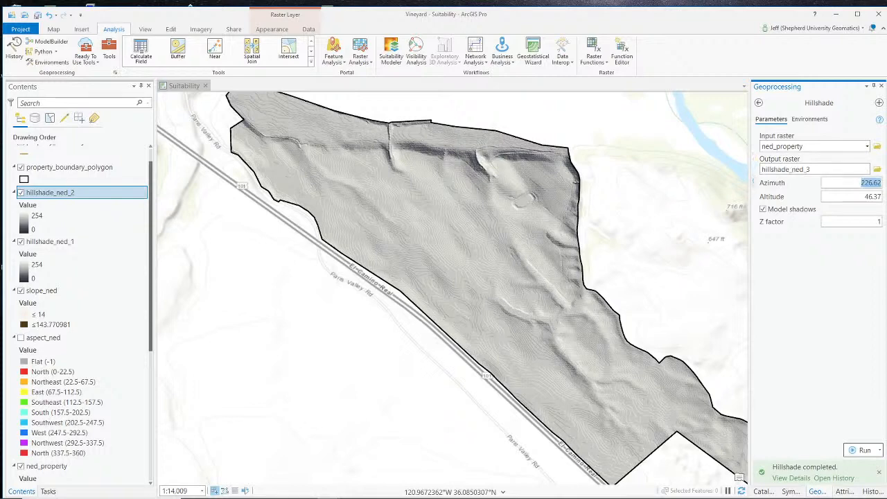
key("ctrl+v")
Copy the solar elevation 31.05 from the browser calculator into the Hillshade altitude in ArcGIS Pro and run the tool.
key("alt+Tab")
left_click(828, 274)
double_click(830, 270)
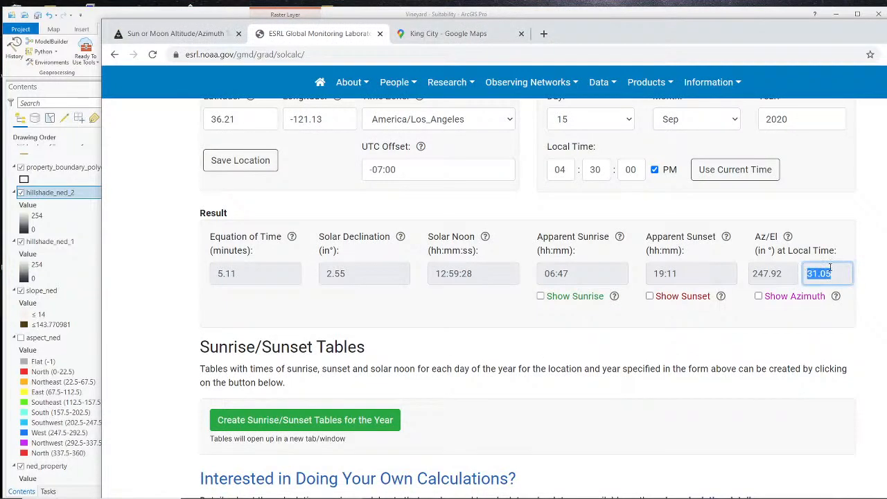
right_click(827, 272)
left_click(848, 279)
left_click(718, 16)
double_click(877, 197)
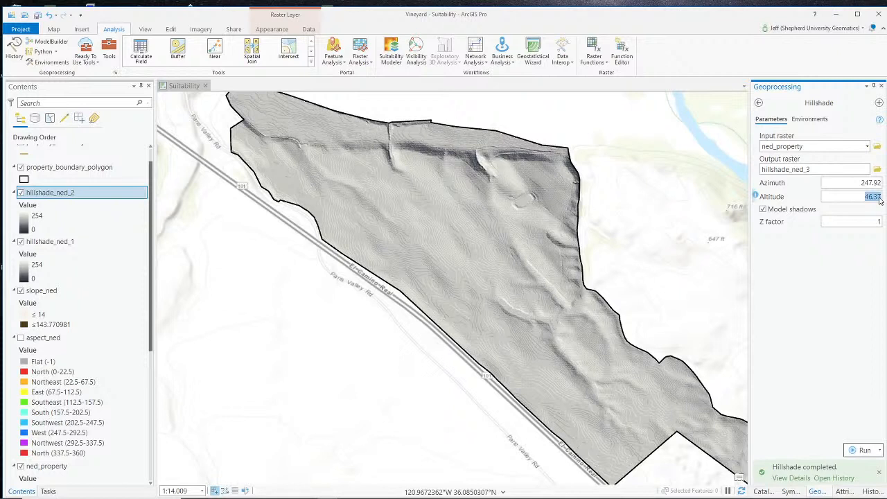
key("ctrl+v")
left_click(863, 450)
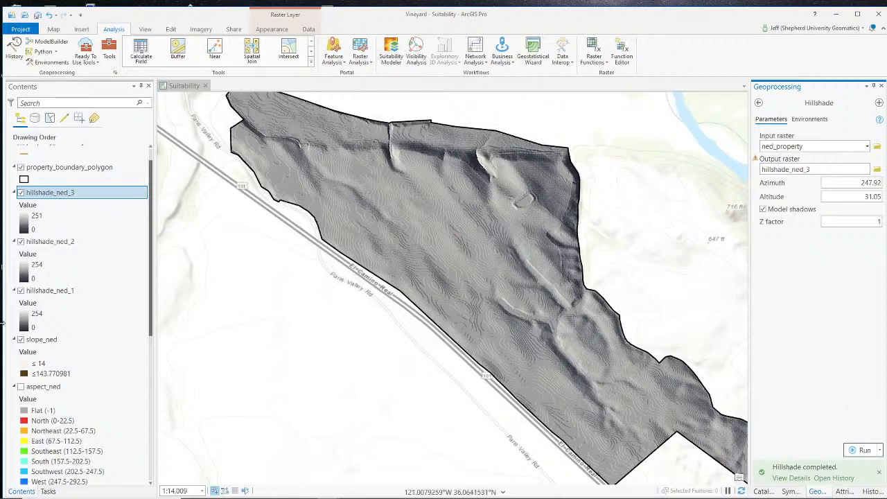
Toggle the hillshade_ned_1, hillshade_ned_2 and hillshade_ned_3 layers off and on to compare the three hillshades.
left_click(20, 241)
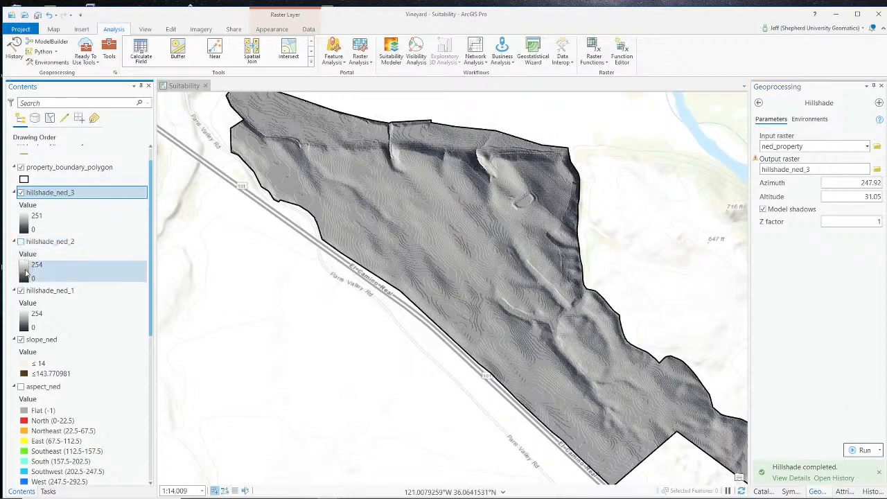
left_click(20, 290)
left_click(21, 290)
left_click(21, 241)
left_click(21, 192)
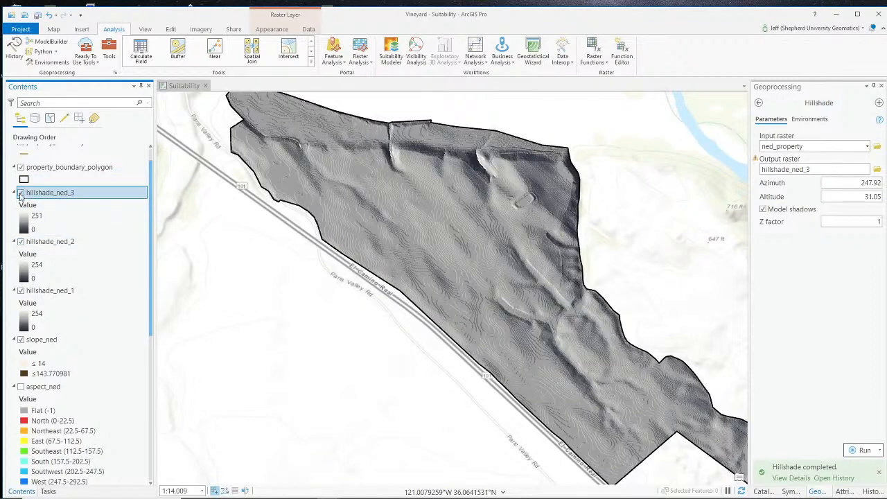
left_click(21, 241)
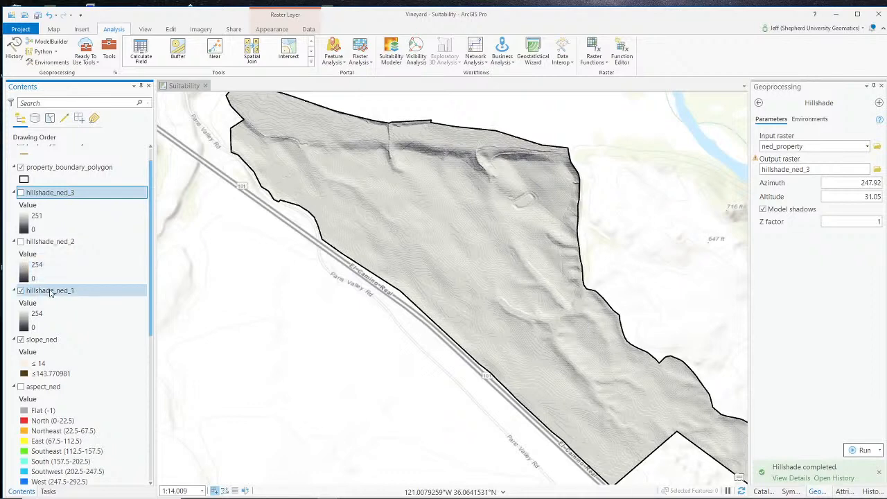
left_click(21, 242)
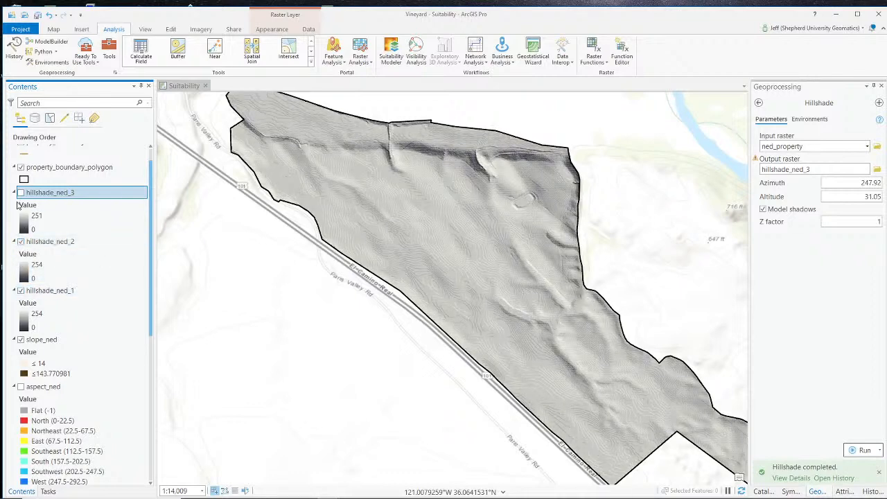
left_click(21, 194)
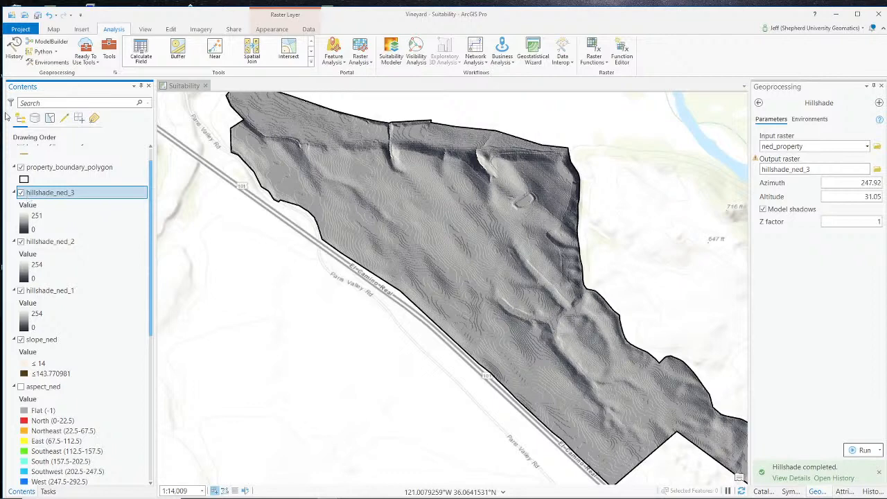
key("alt+Tab")
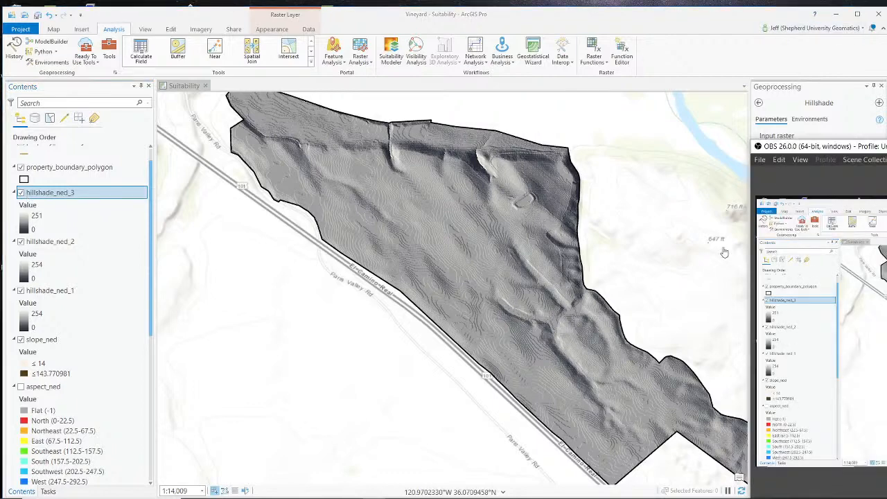
key("alt+Tab")
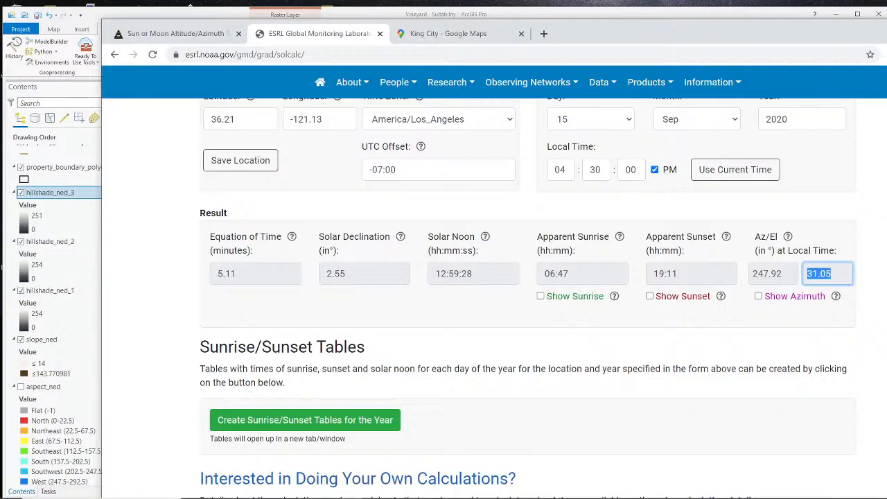
key("alt+Tab")
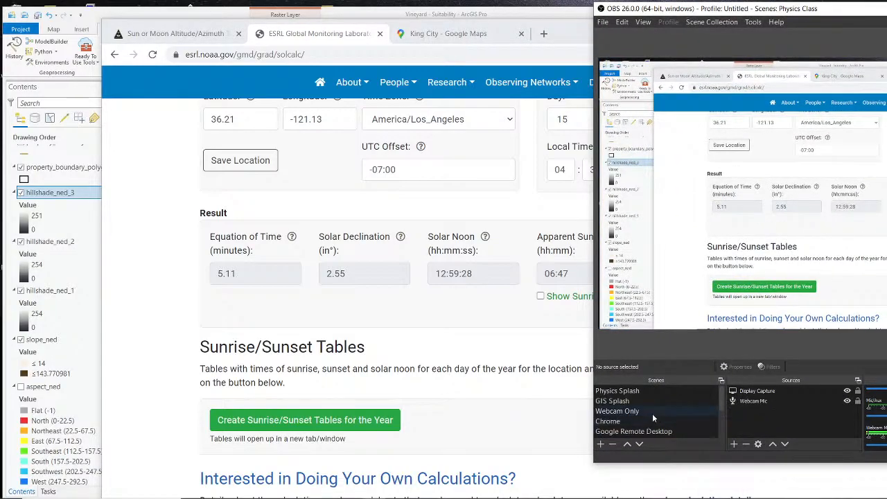
left_click(652, 413)
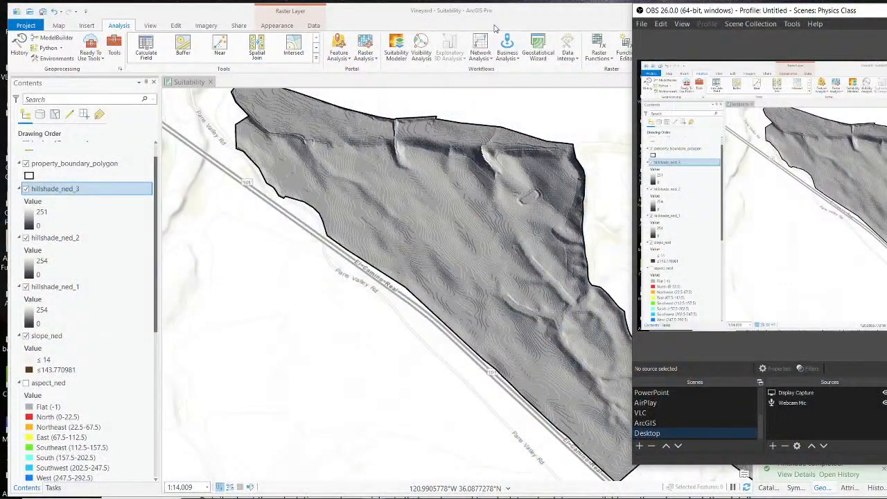
left_click(495, 28)
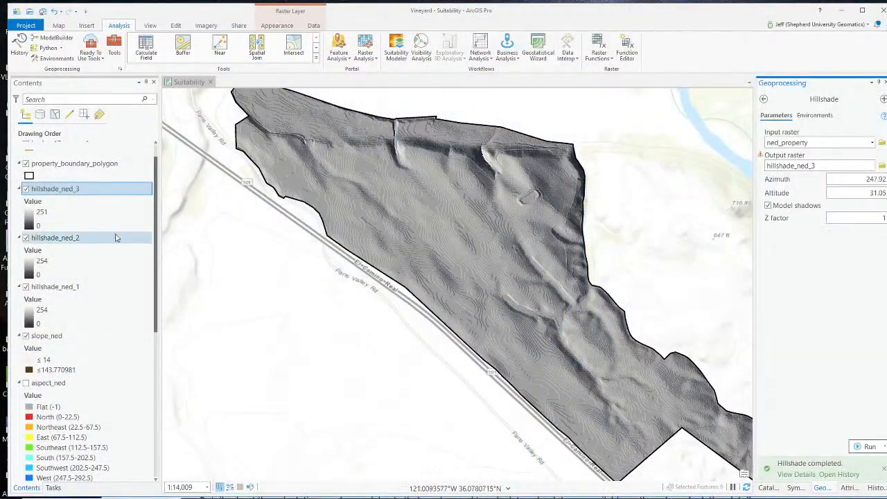
Remove the masked_ned_1 and masked_ned_2 layers from the Suitability map.
scroll(108, 396, "down", 5)
scroll(107, 395, "down", 2)
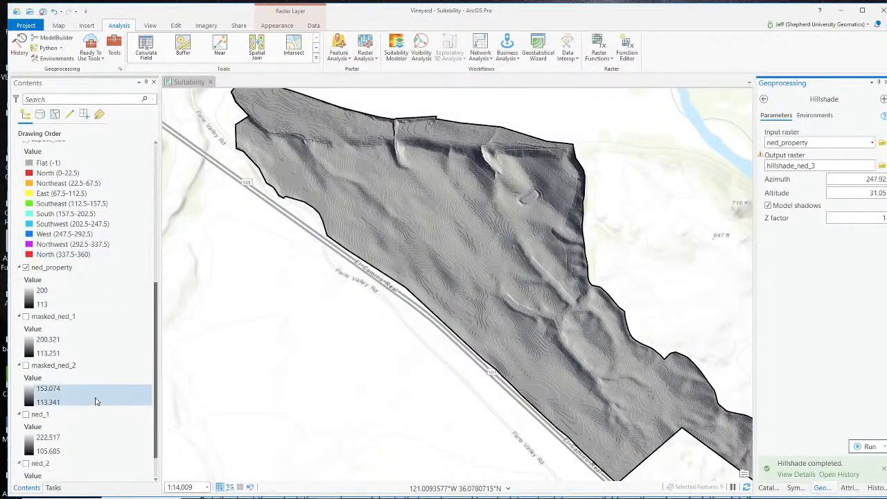
left_click(59, 318)
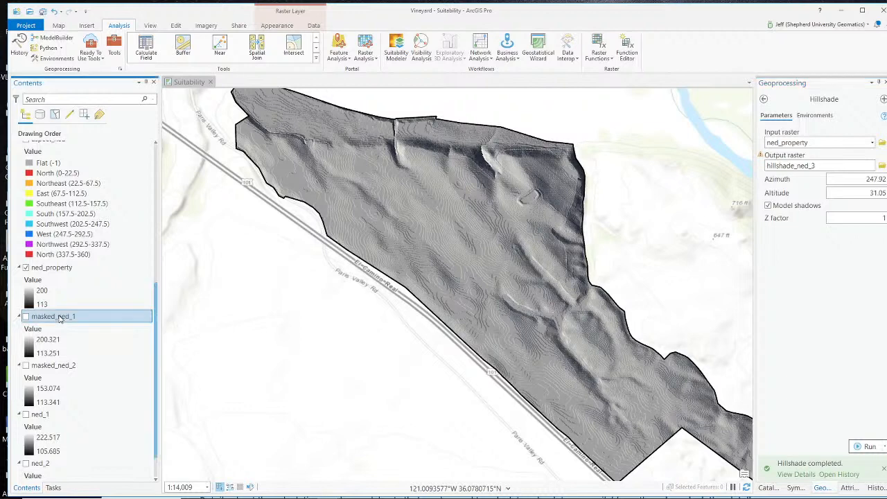
right_click(59, 317)
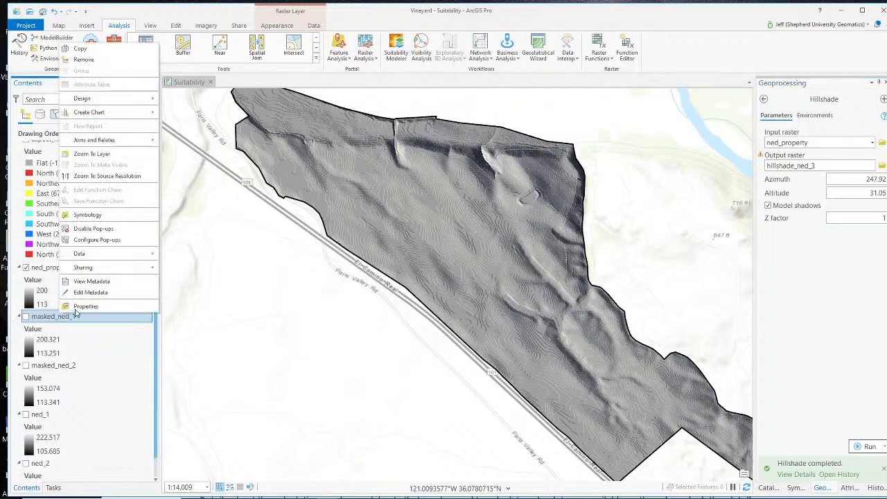
left_click(83, 59)
right_click(54, 330)
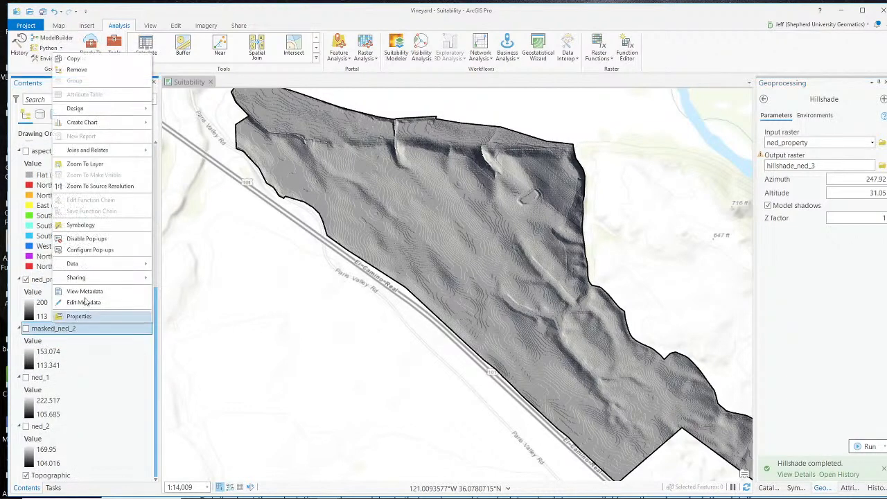
left_click(77, 70)
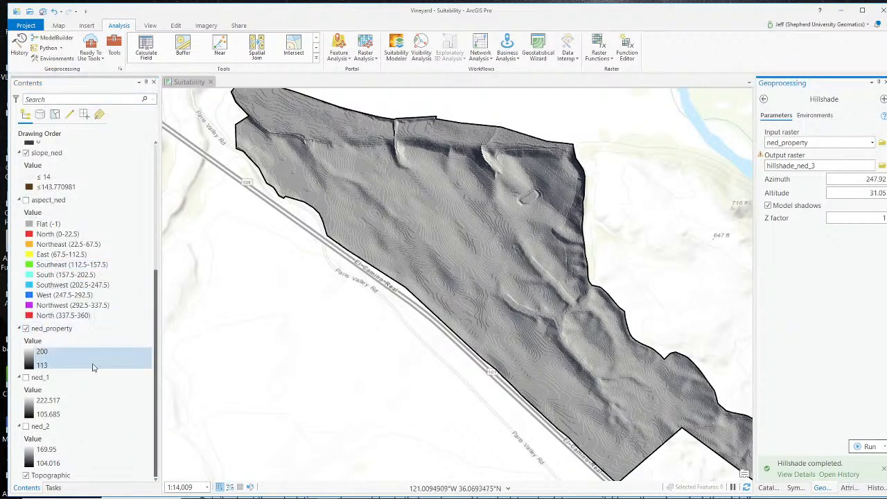
Remove the ned_1 and ned_2 elevation layers from the Suitability map.
right_click(61, 378)
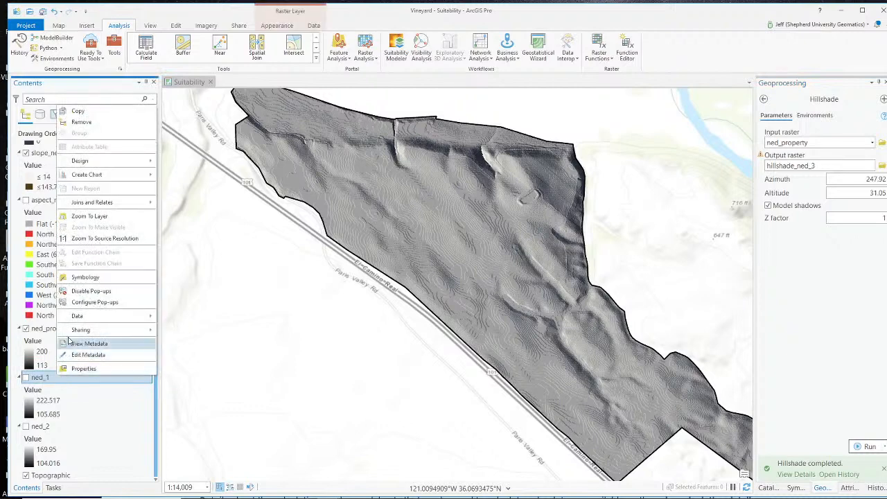
left_click(81, 122)
left_click(40, 427)
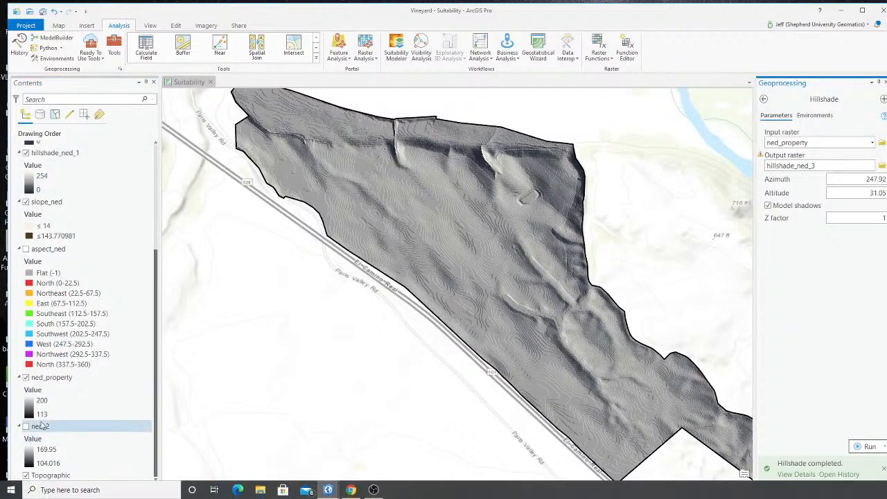
right_click(41, 426)
left_click(81, 171)
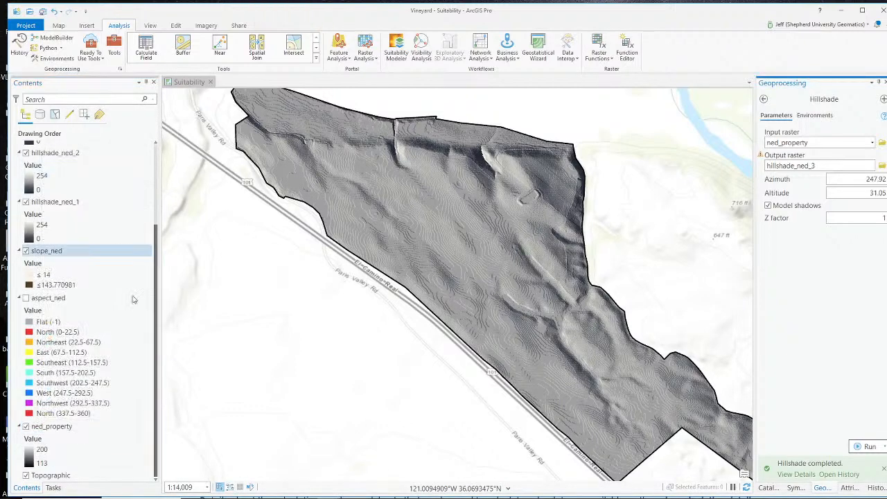
left_click(32, 297)
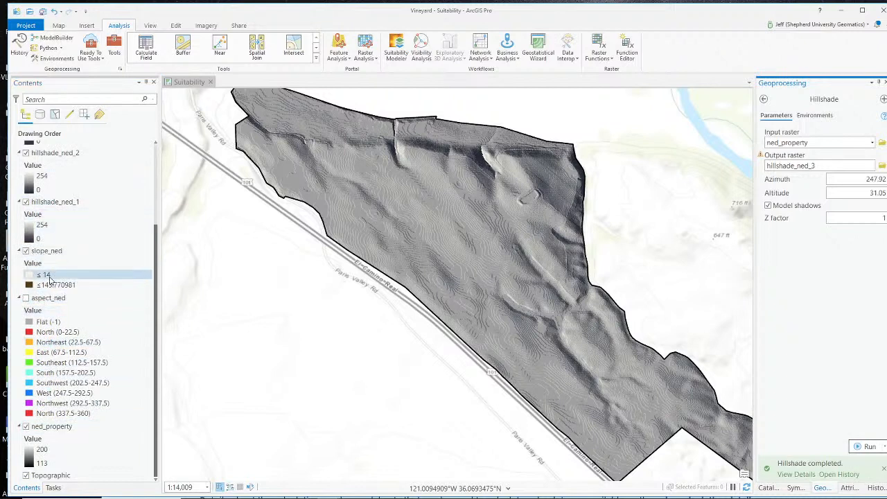
Remove the property_boundary line layer from the Suitability map, keeping the property_boundary_polygon layer.
scroll(71, 307, "up", 3)
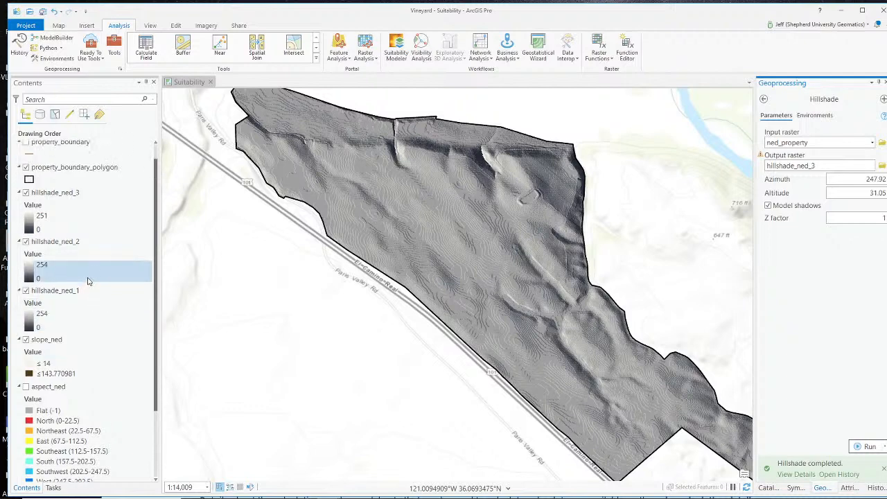
scroll(100, 356, "up", 1)
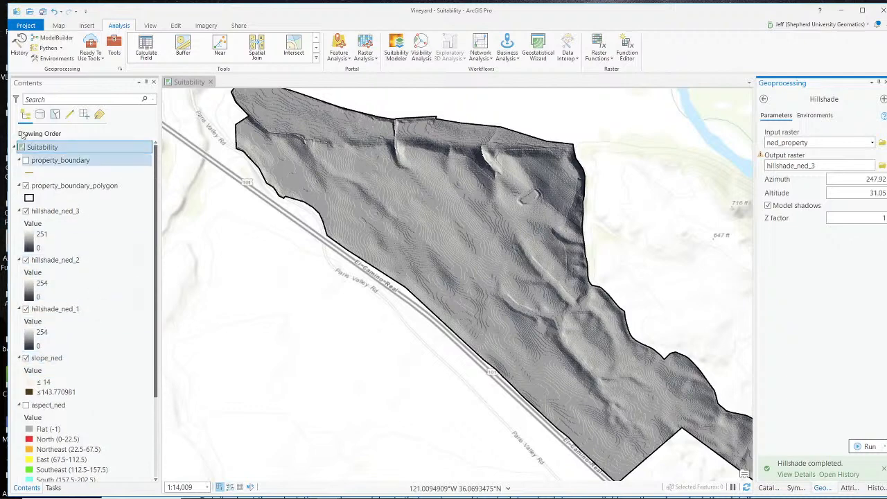
right_click(54, 165)
left_click(76, 181)
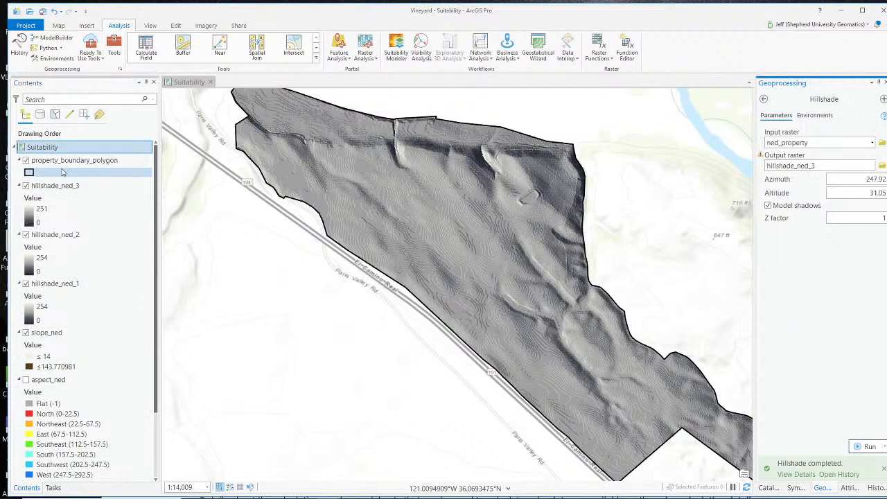
Add the vineyard_blocks and planting_sites feature classes from Vineyard.gdb to the Suitability map.
left_click(769, 487)
left_click(825, 205)
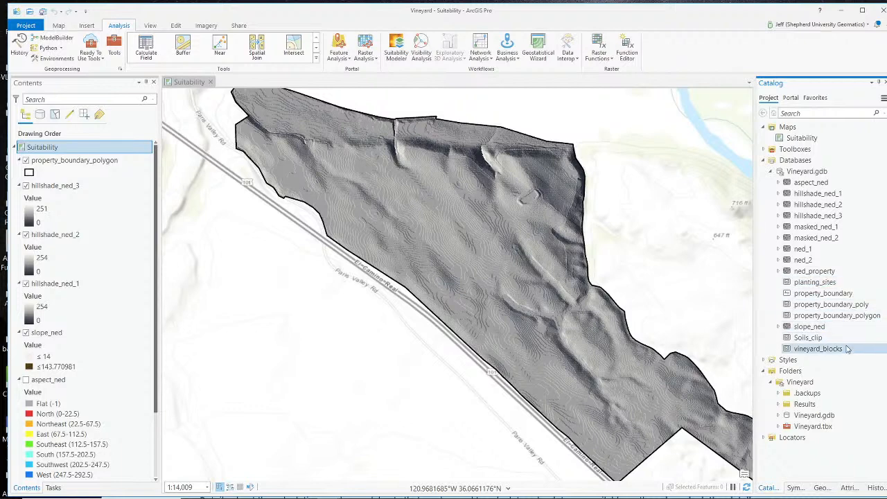
left_click_drag(834, 353, 304, 264)
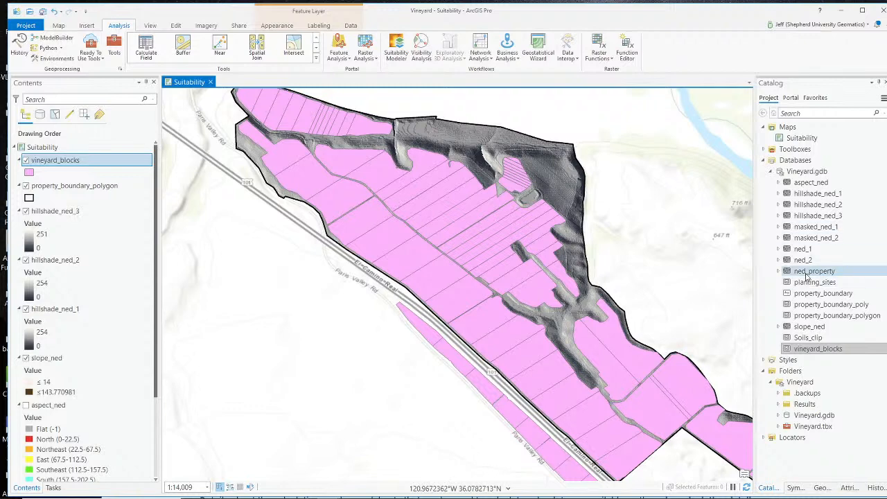
mouse_move(817, 283)
left_mouse_down()
mouse_move(388, 272)
mouse_move(342, 301)
left_mouse_up()
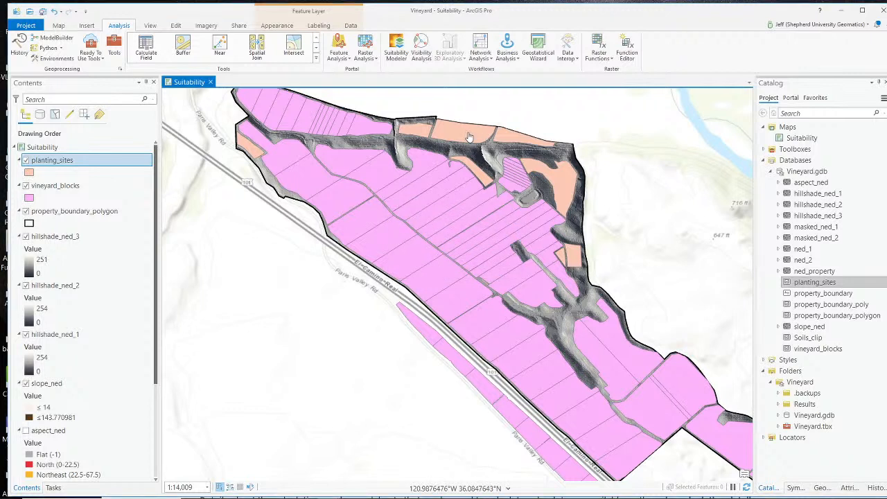
Symbolize the planting_sites layer with the second Black Outline polygon symbol from the ArcGIS 2D gallery.
left_click(30, 173)
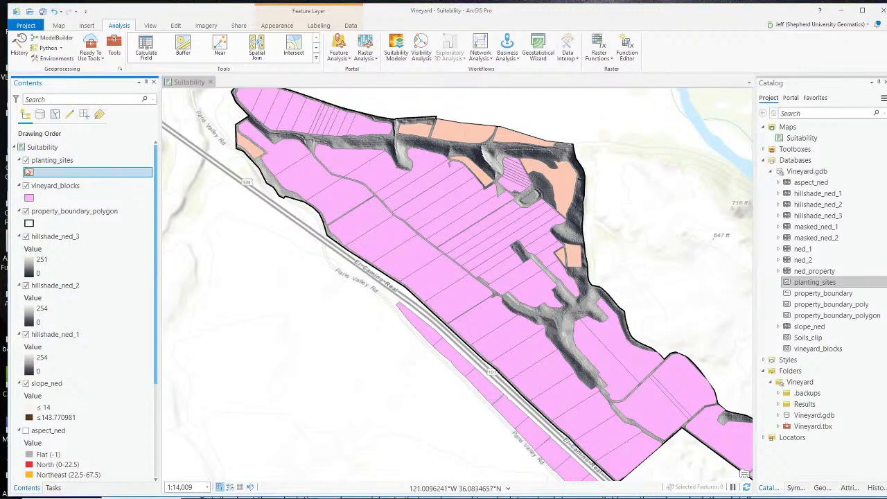
left_click(813, 177)
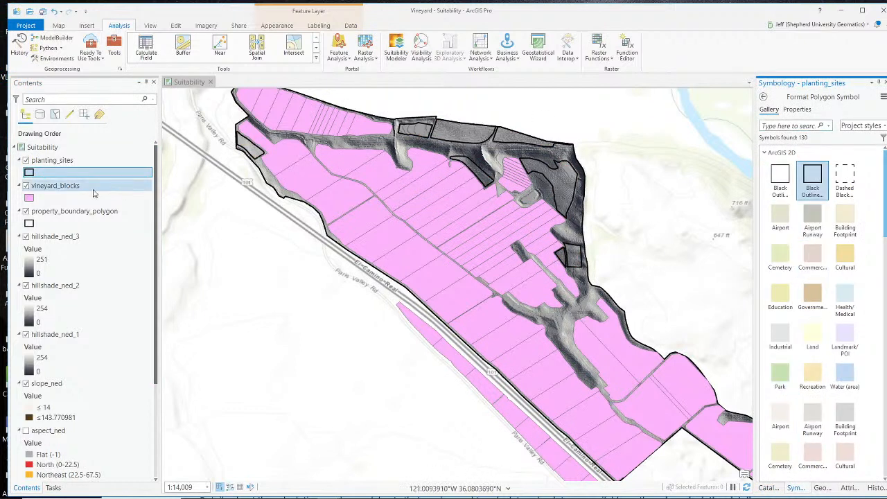
Hide the vineyard_blocks layer and inspect the planting site outlines against the hillshade.
left_click(26, 186)
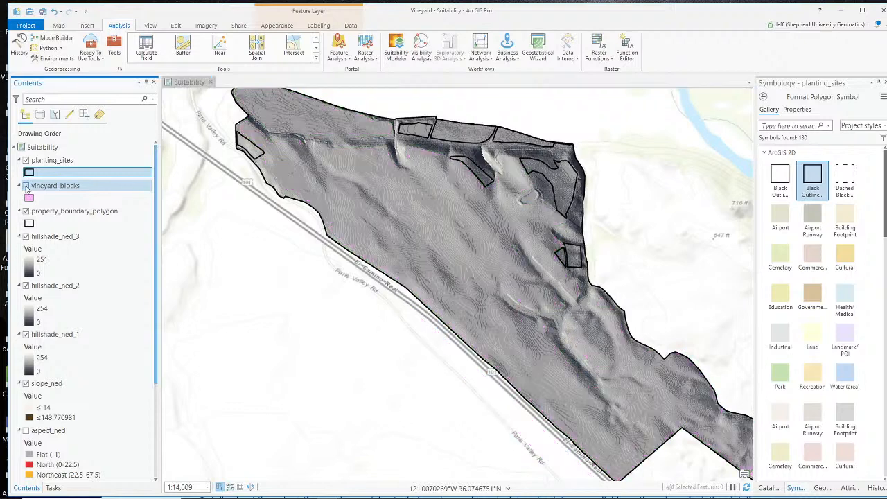
left_click(27, 187)
left_click(26, 187)
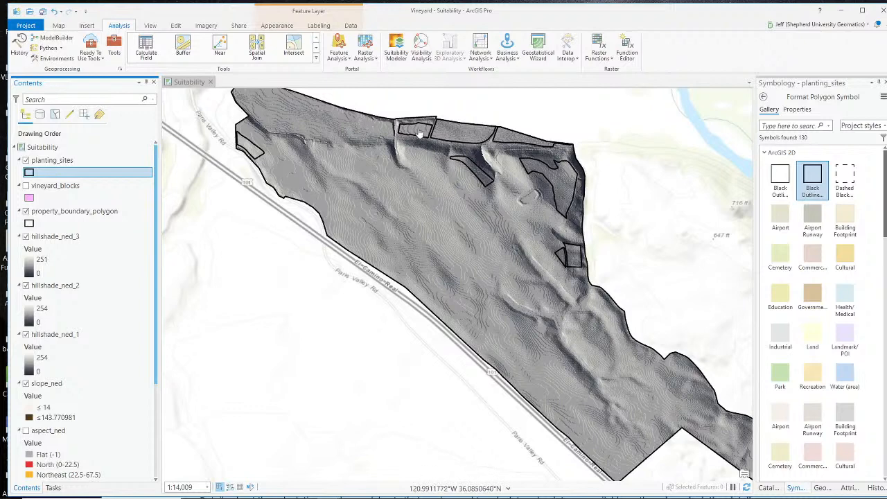
scroll(419, 133, "up", 2)
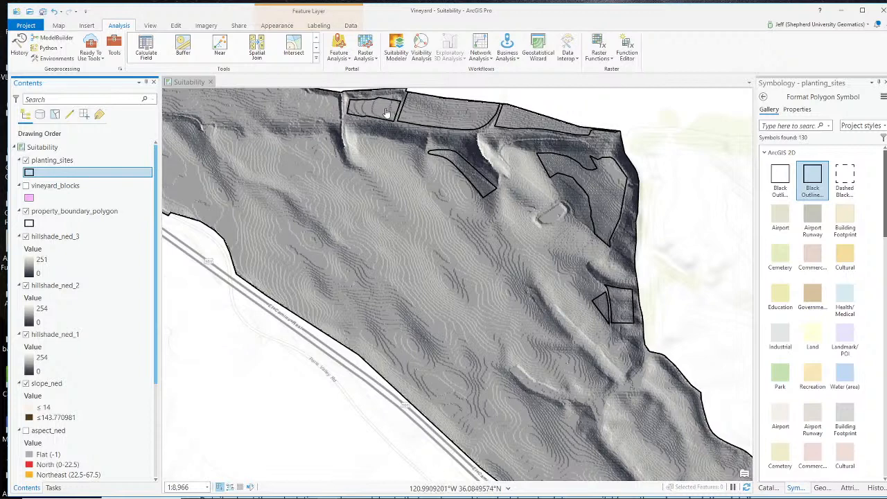
scroll(388, 115, "down", 2)
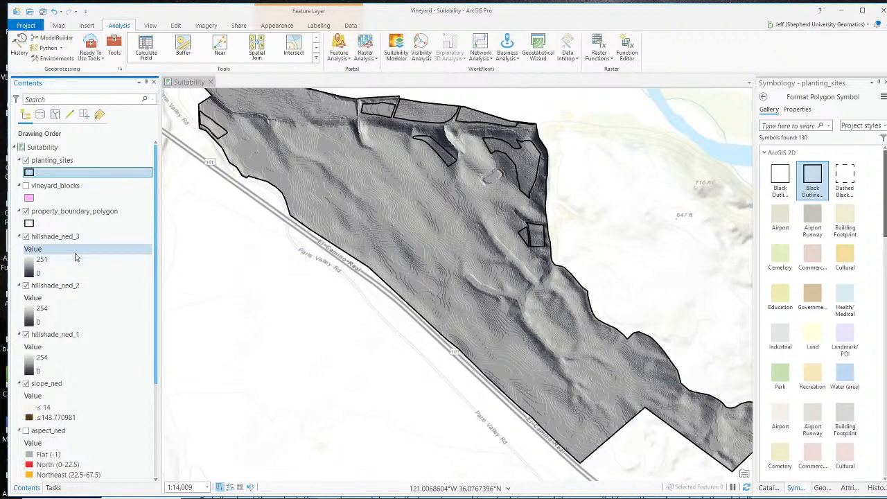
Hide the hillshade_ned_3, hillshade_ned_2, hillshade_ned_1 and slope_ned layers, and show the aspect_ned layer.
left_click(26, 237)
left_click(26, 286)
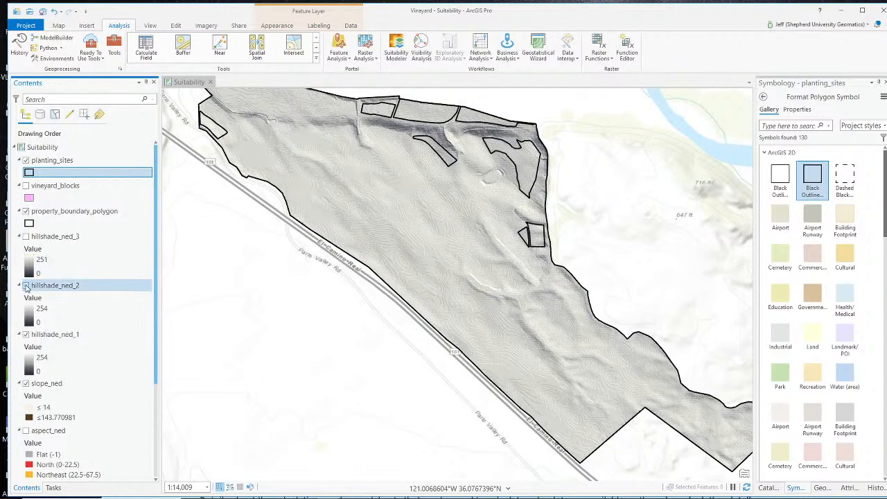
left_click(25, 335)
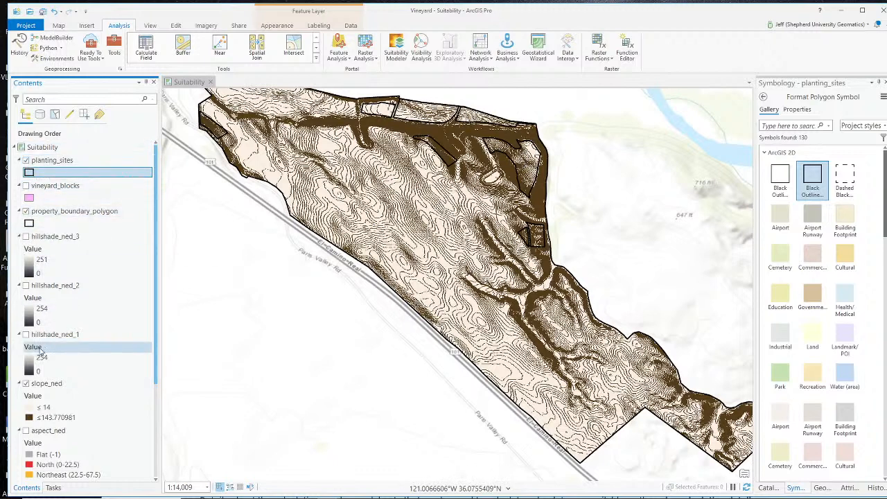
scroll(36, 244, "down", 2)
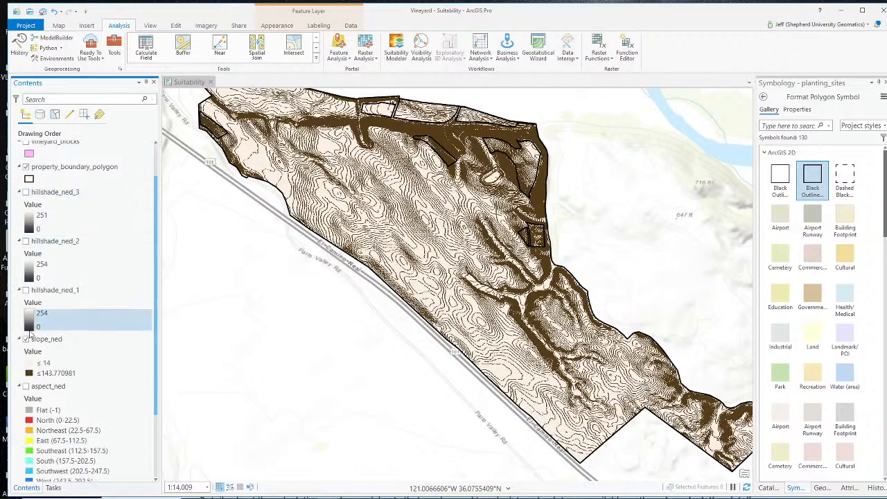
left_click(26, 340)
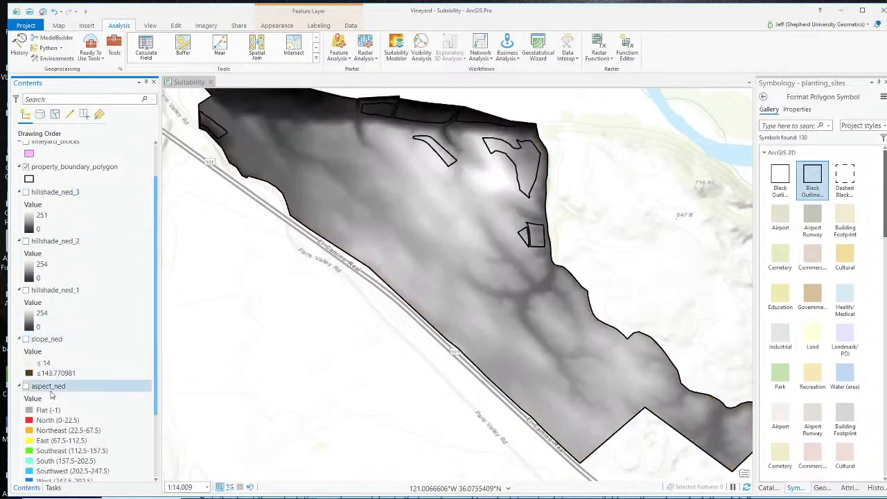
left_click(27, 387)
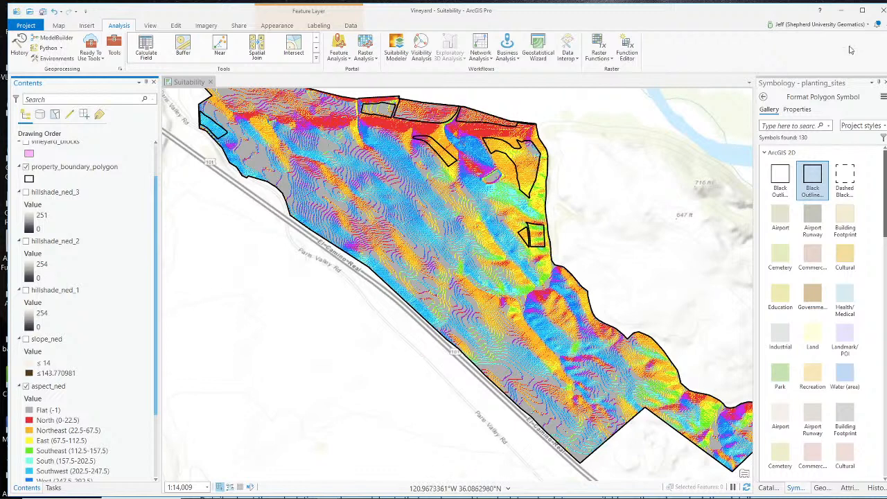
Check hillshade_ned_3 briefly against the planting sites, hide it again, and show the slope_ned layer.
key("alt+Tab")
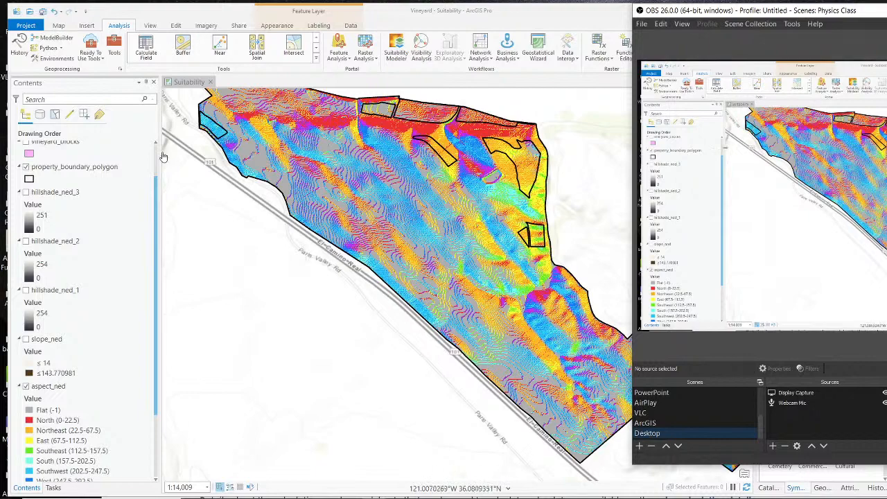
left_click_drag(177, 127, 206, 213)
left_click(26, 192)
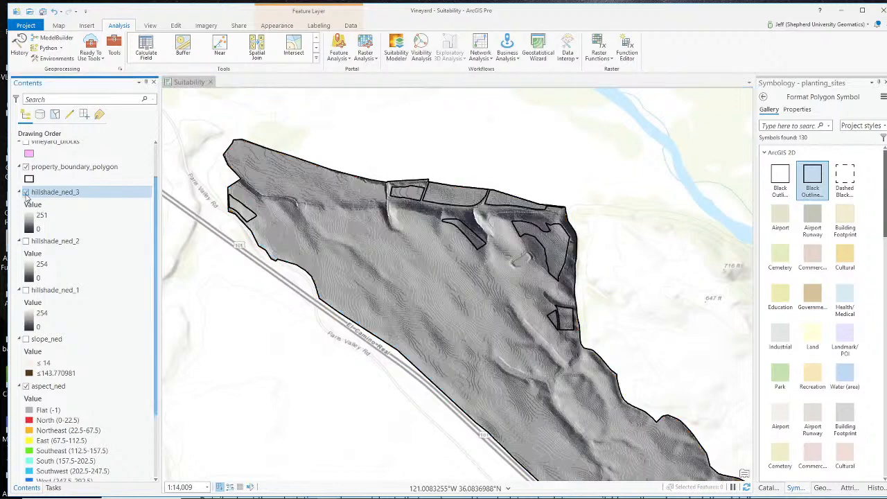
left_click(26, 192)
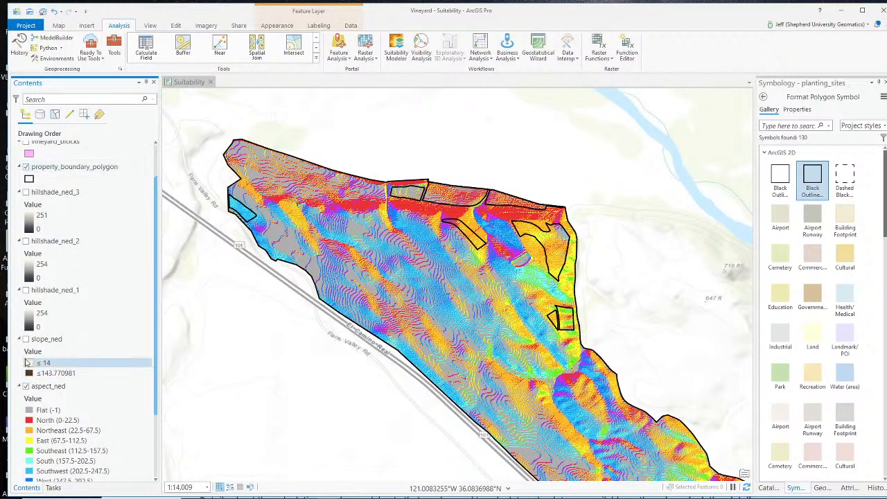
left_click(26, 340)
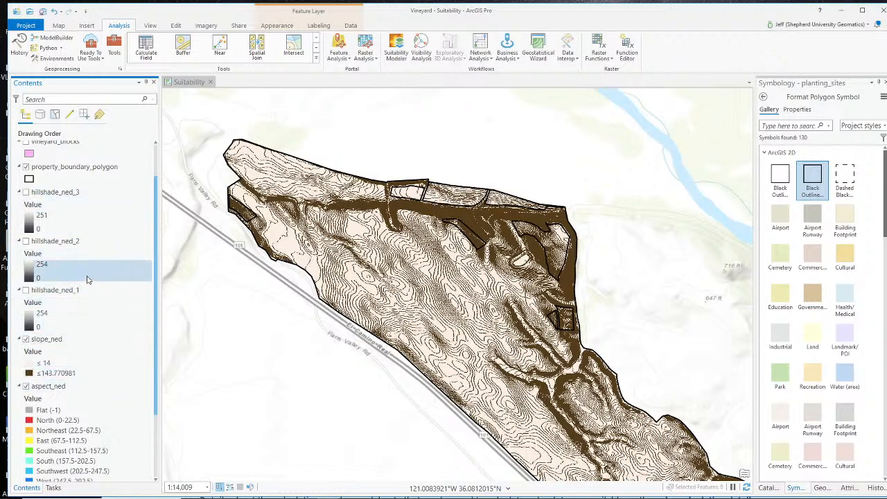
key("alt+Tab")
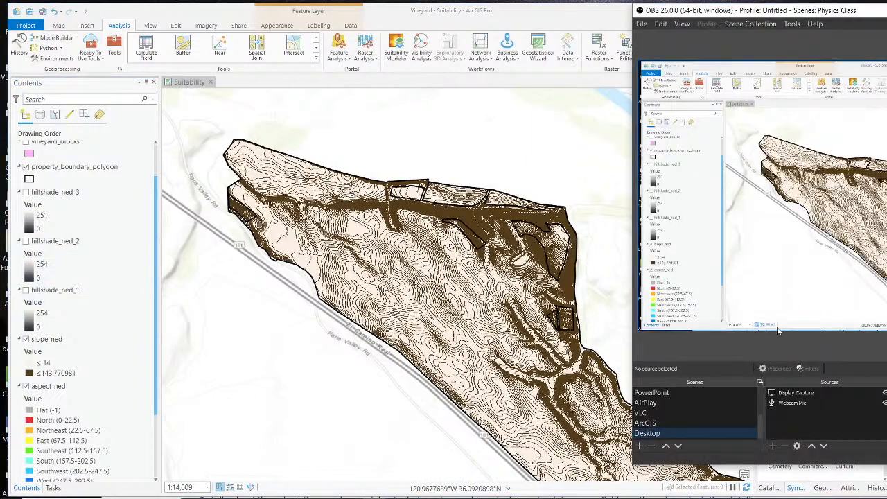
scroll(701, 418, "up", 3)
left_click(676, 414)
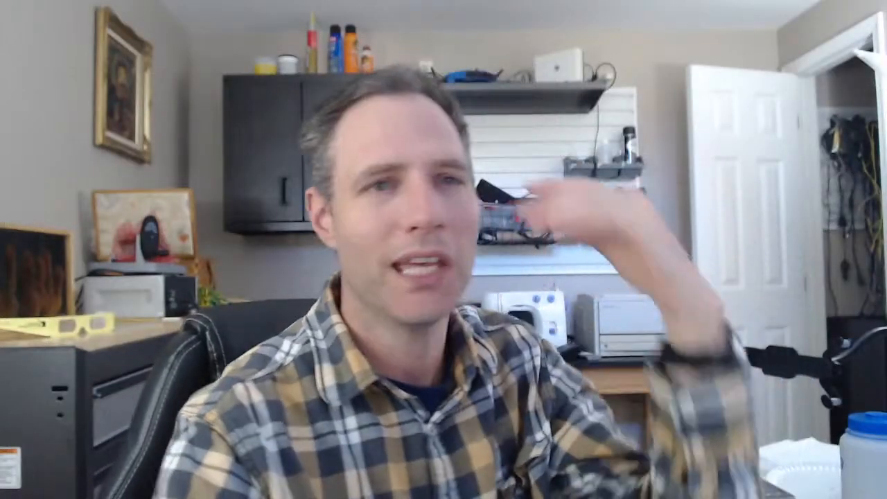
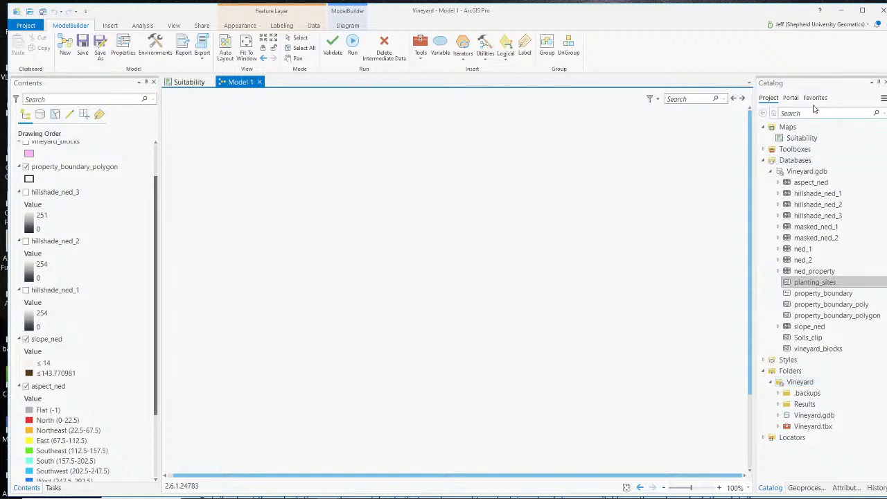
Find the Spatial Analyst Reclassify tool and add it three times to the empty model.
left_click(807, 488)
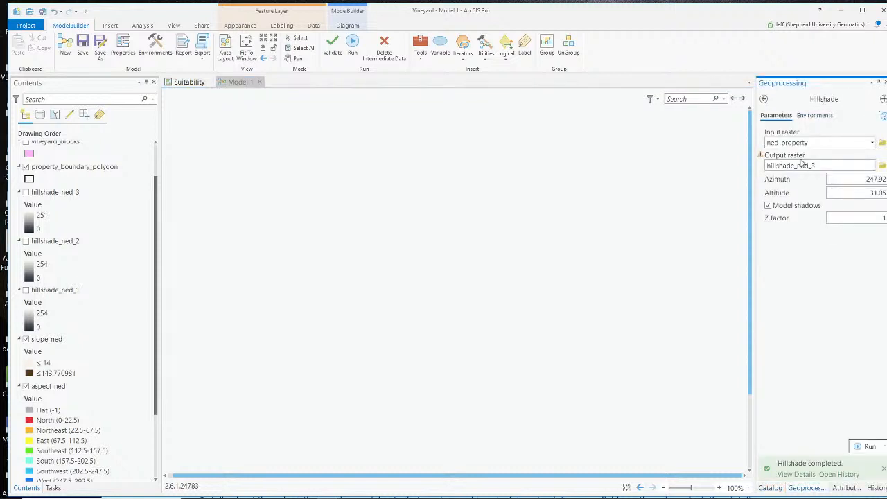
left_click(764, 99)
double_click(799, 99)
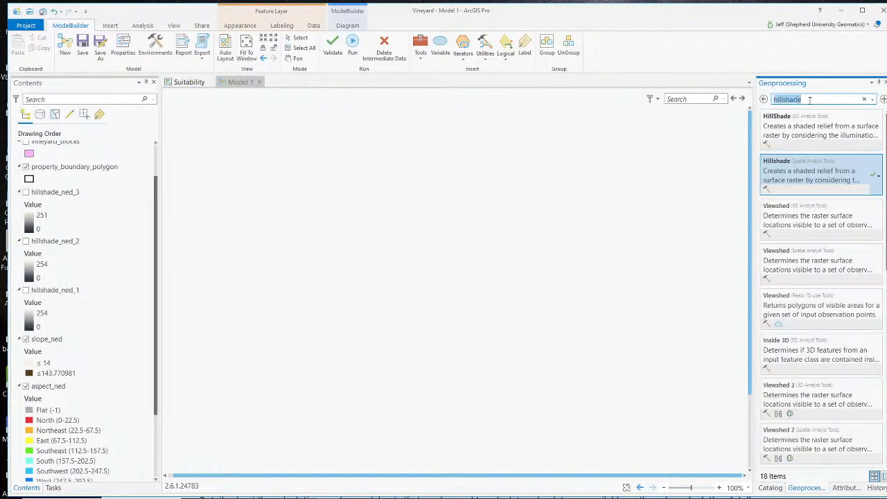
type("reclassify")
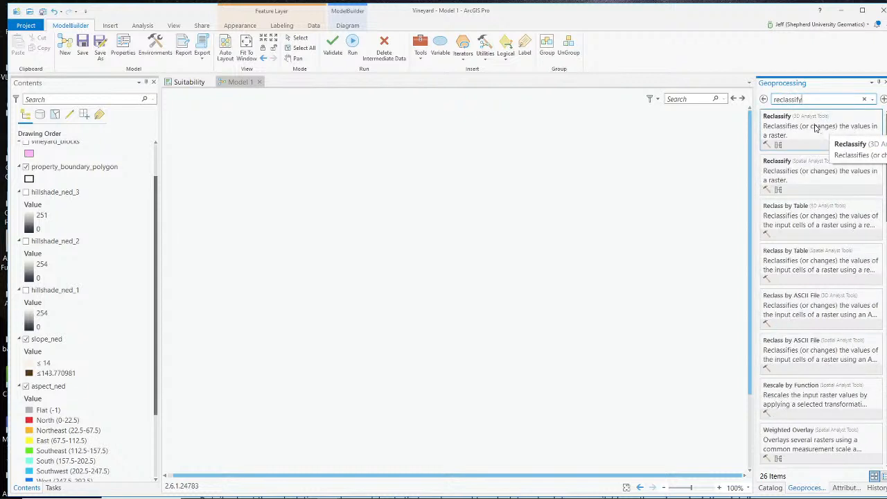
left_click_drag(818, 168, 286, 162)
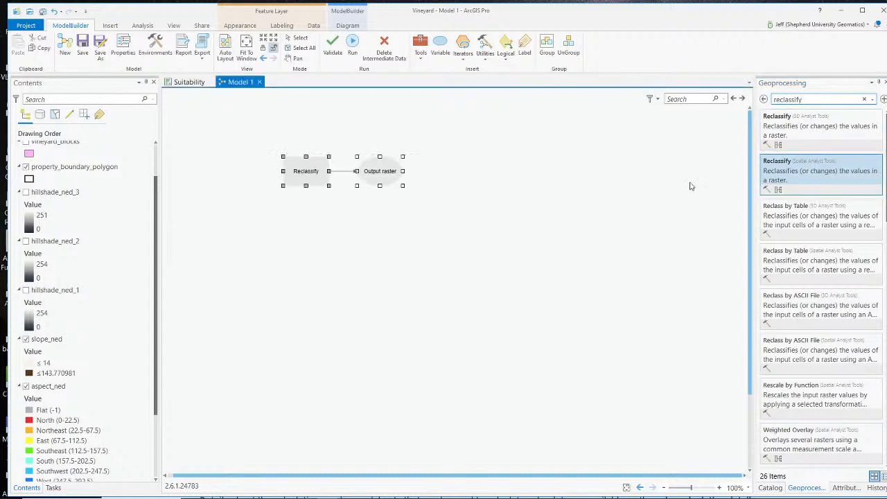
left_click_drag(796, 175, 309, 240)
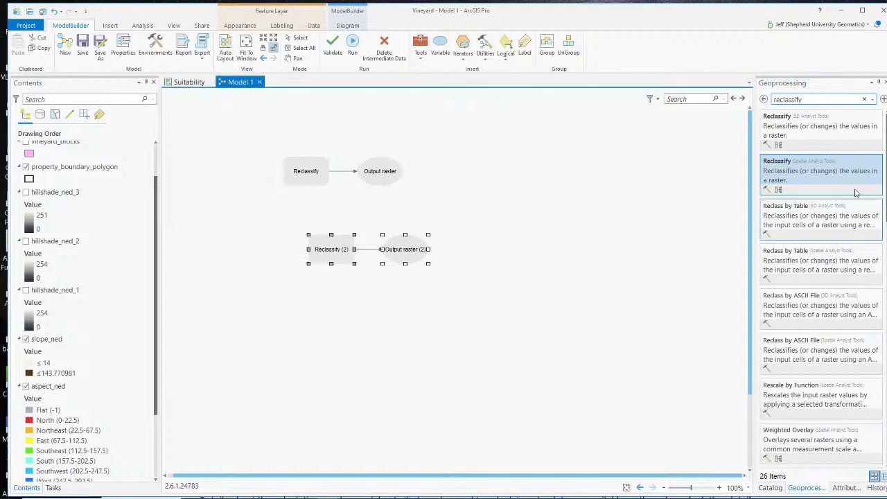
left_click_drag(832, 174, 311, 352)
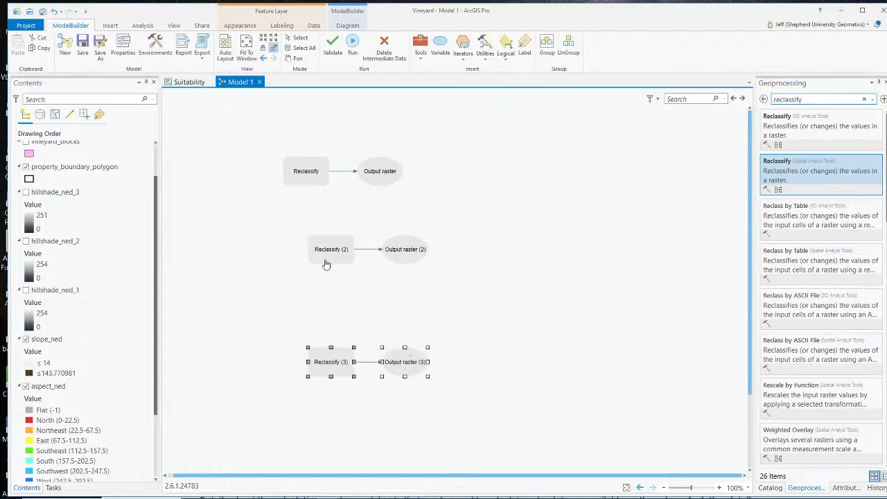
Arrange the three Reclassify tools and their output rasters into evenly aligned rows in the model.
left_click_drag(339, 250, 312, 248)
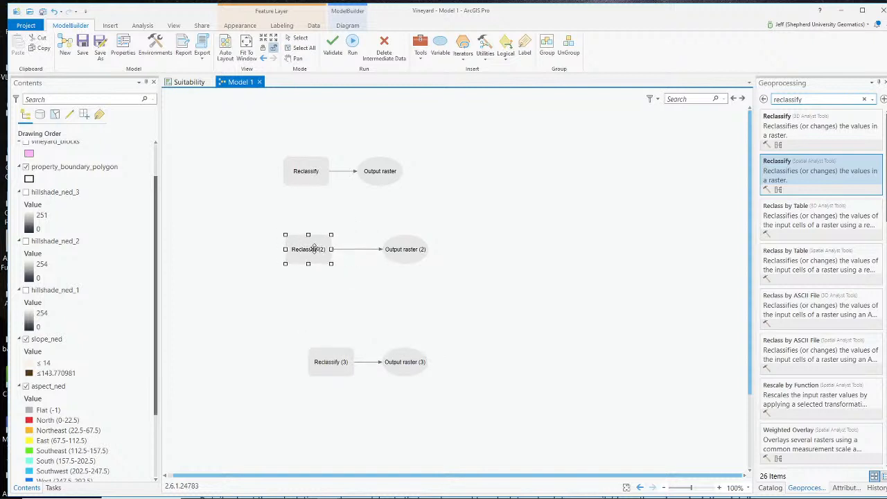
left_click_drag(329, 362, 312, 318)
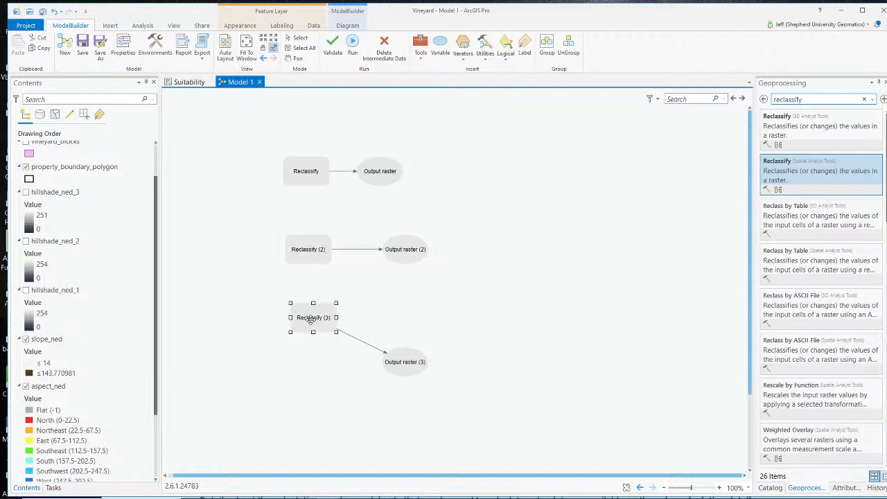
left_click_drag(400, 361, 396, 318)
left_click_drag(380, 172, 404, 174)
left_click(543, 314)
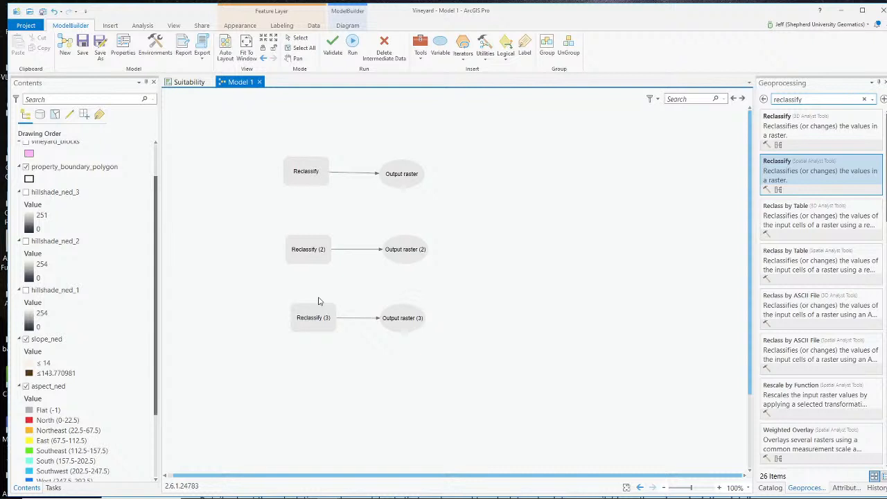
Open the first Reclassify tool in the model and set its input raster to aspect_ned.
left_click(305, 180)
double_click(305, 180)
left_click(483, 206)
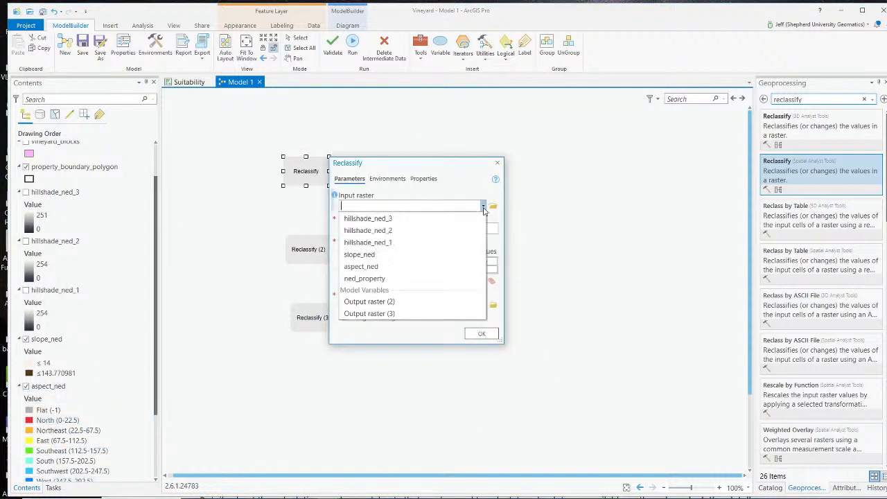
left_click(444, 267)
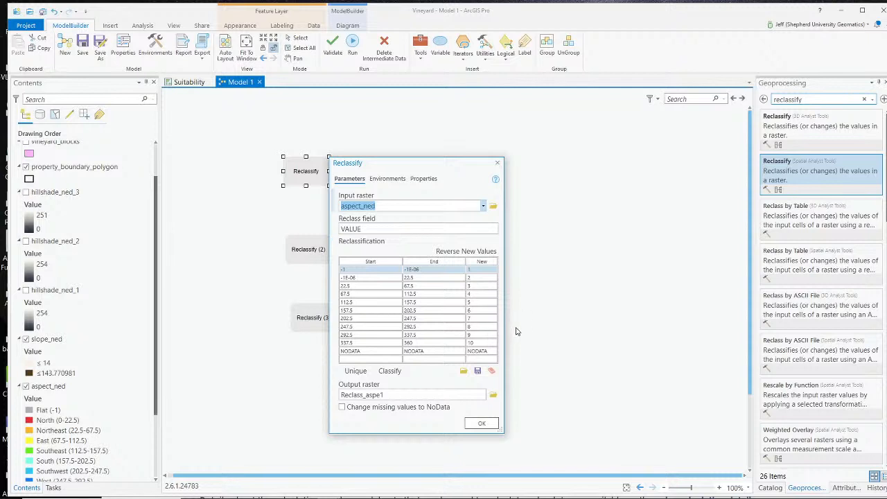
Check the aspect legend and set the new value to 1 for the 112.5–157.5, 157.5–202.5 and 202.5–247.5 ranges.
scroll(125, 311, "up", 2)
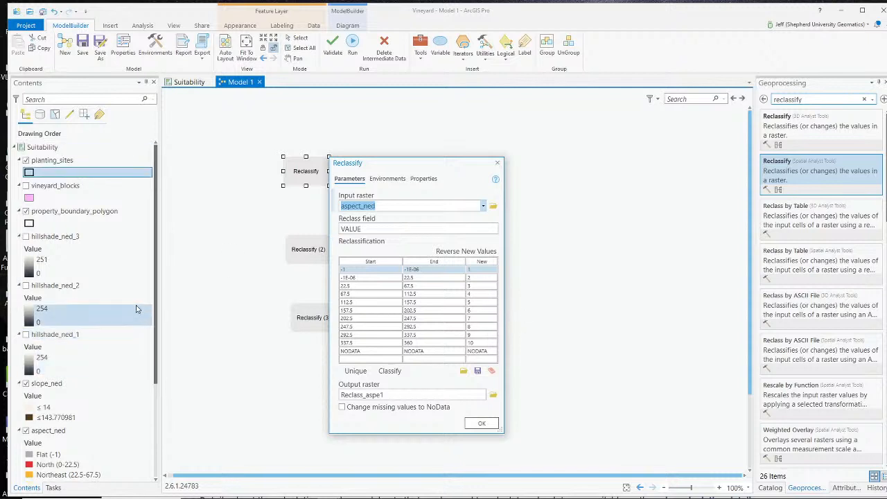
scroll(139, 309, "down", 4)
scroll(137, 308, "down", 2)
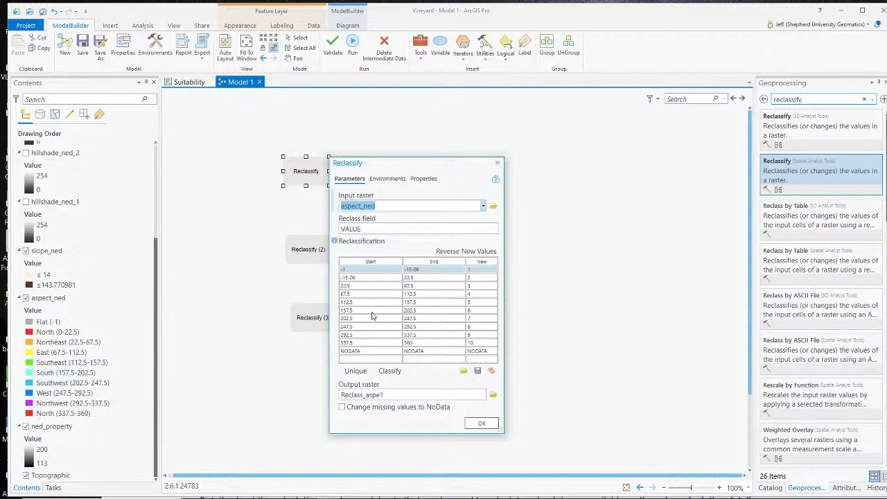
left_click(473, 312)
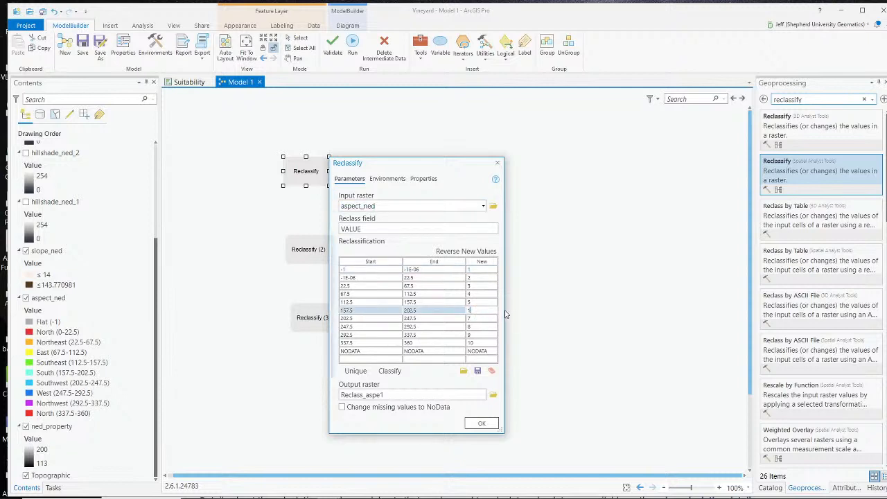
left_click(479, 303)
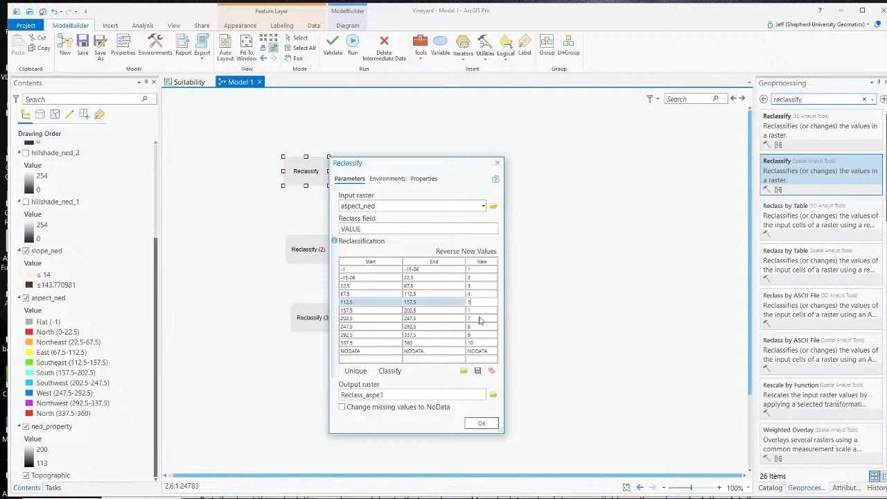
left_click(478, 318)
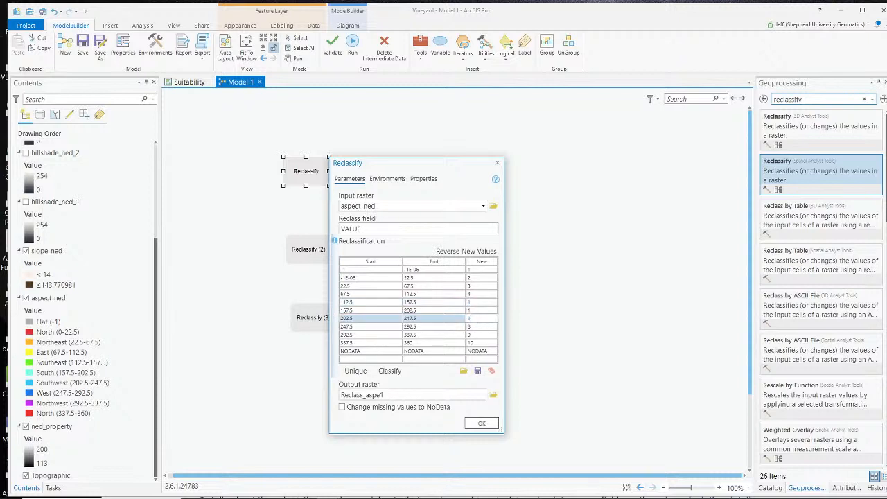
Set the new value to 0 for all aspect ranges from -1E-06 to 112.5 and from 247.5 to 360.
left_click(485, 280)
left_click(484, 279)
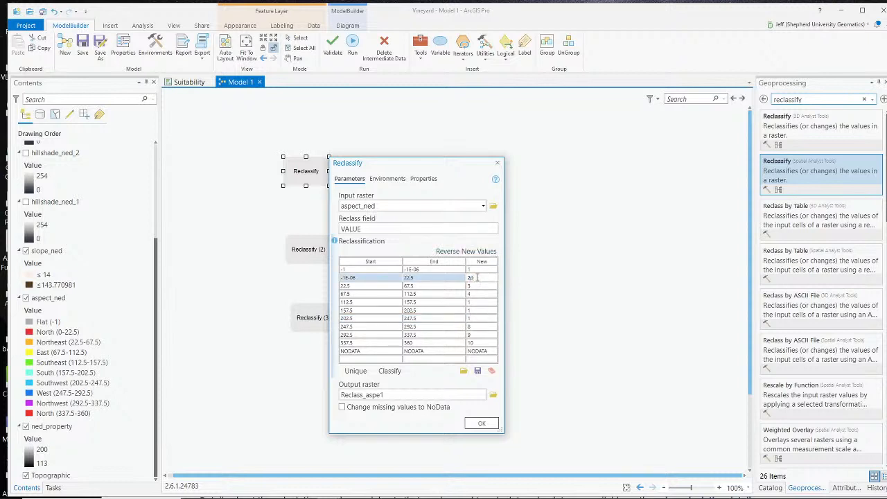
type("0")
left_click(474, 286)
type("0")
left_click(474, 296)
type("0")
left_click(474, 327)
type("0")
left_click(473, 335)
type("0")
left_click(474, 328)
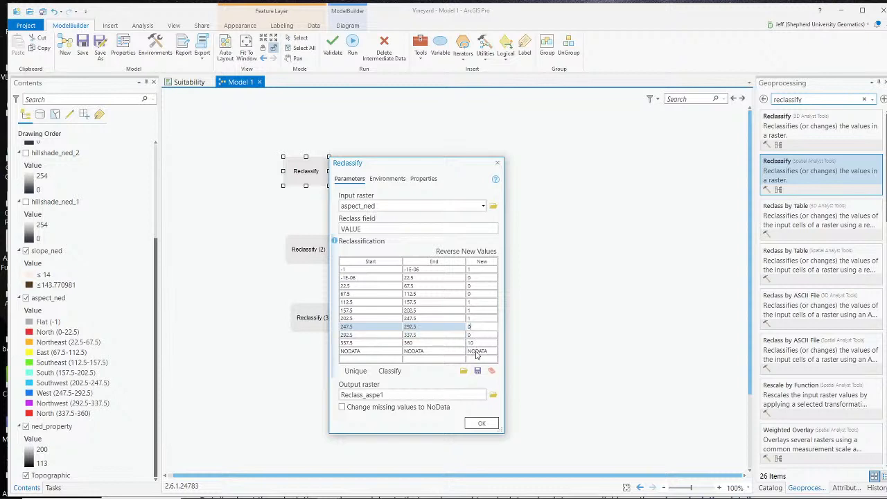
left_click(474, 343)
type("0")
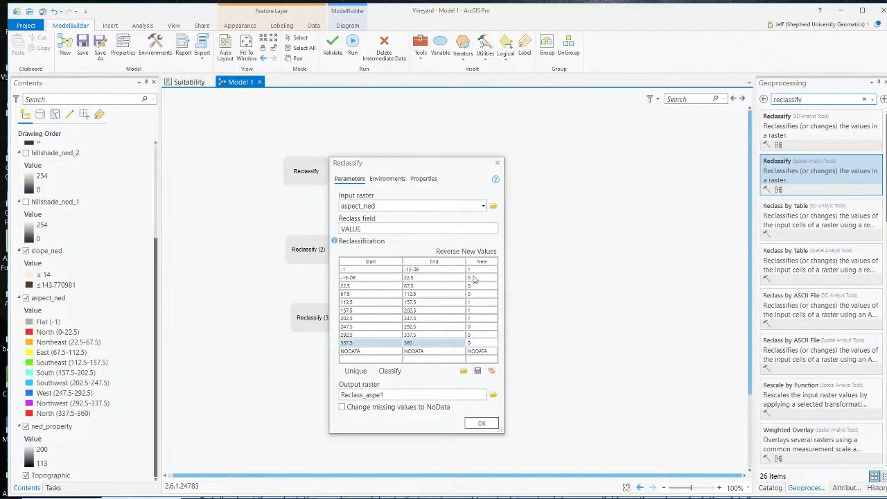
Name the aspect reclassification's output raster reclass_aspe1 in Vineyard.gdb and accept the tool settings.
left_click(341, 394)
left_click_drag(465, 395, 510, 398)
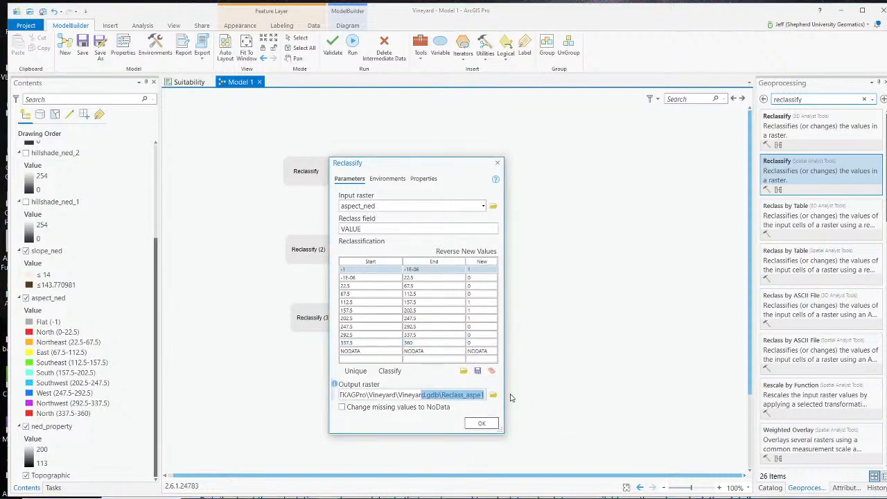
left_click(450, 395)
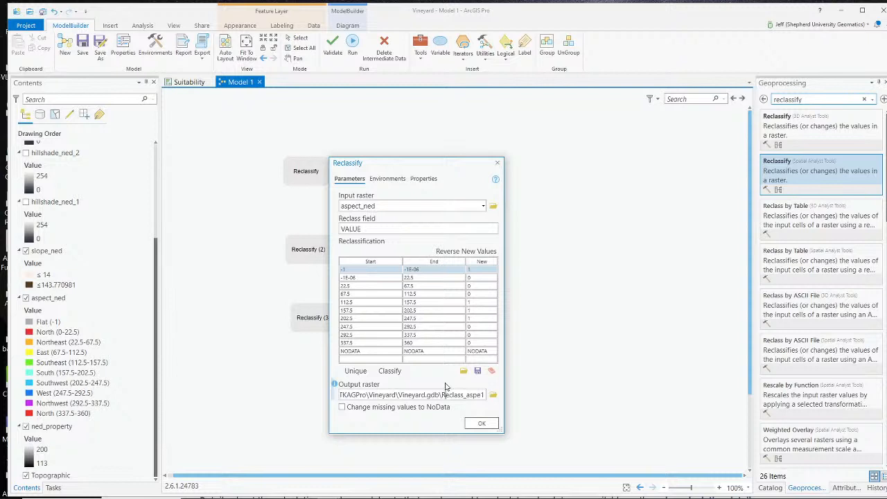
key("BackSpace")
type("r")
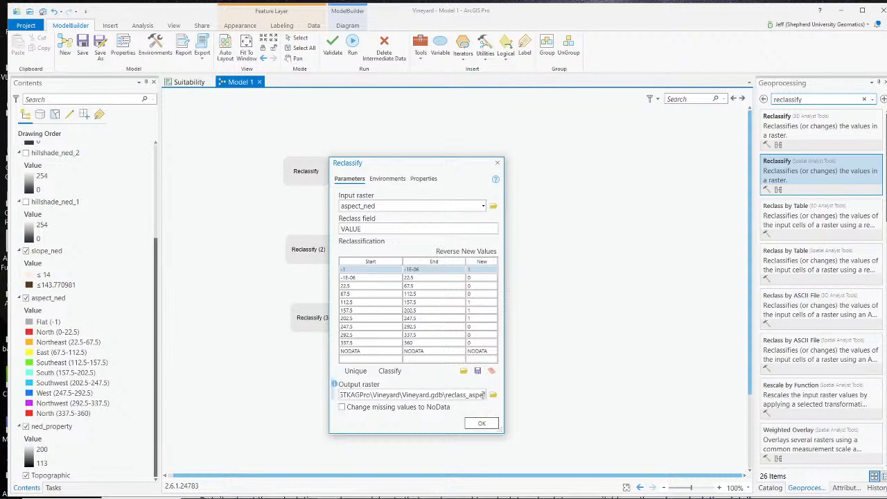
left_click_drag(466, 395, 497, 397)
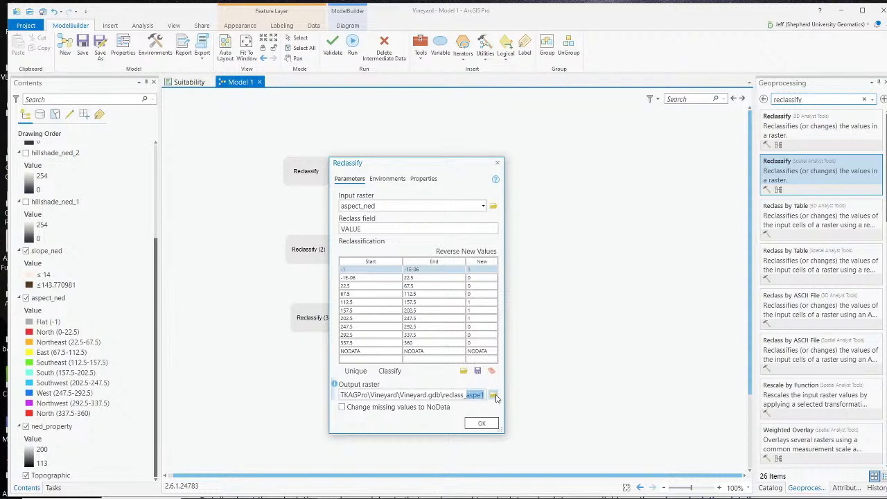
left_click(481, 395)
left_click(481, 423)
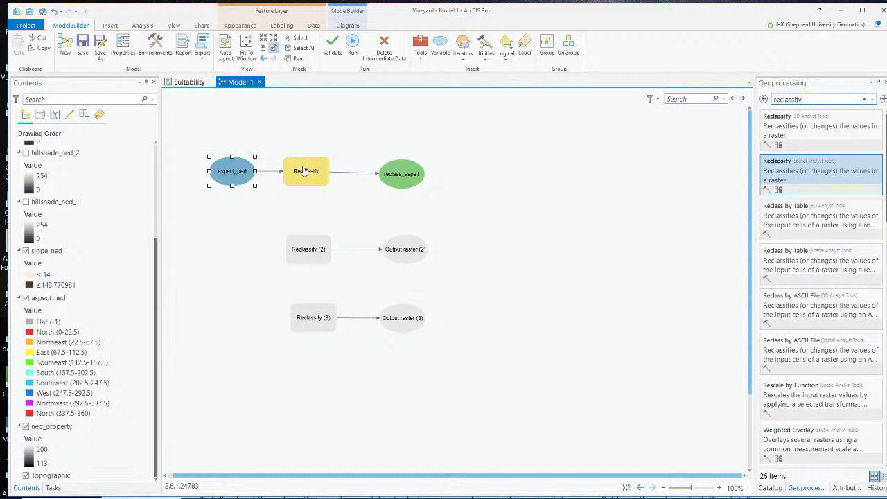
mouse_move(306, 174)
mouse_move(407, 175)
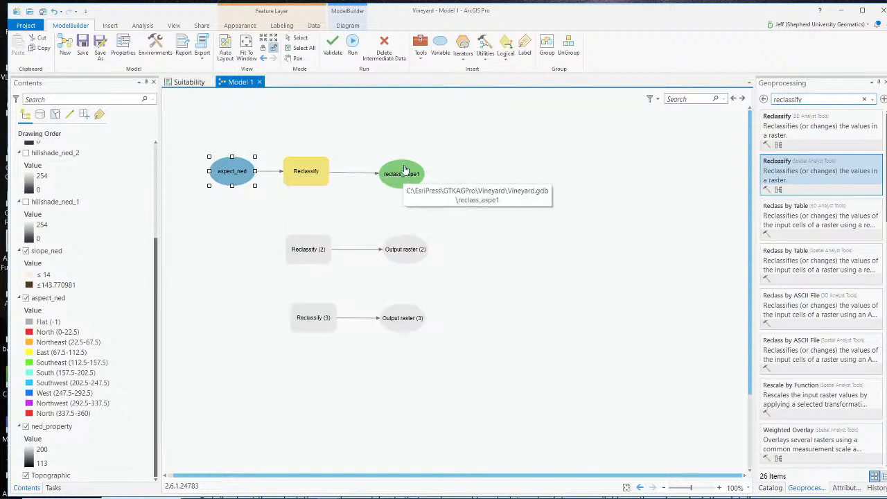
Set the second Reclassify tool's input raster to slope_ned and give the 14–143.770981 range a new value of 0.
left_click(263, 224)
left_click(303, 251)
double_click(303, 250)
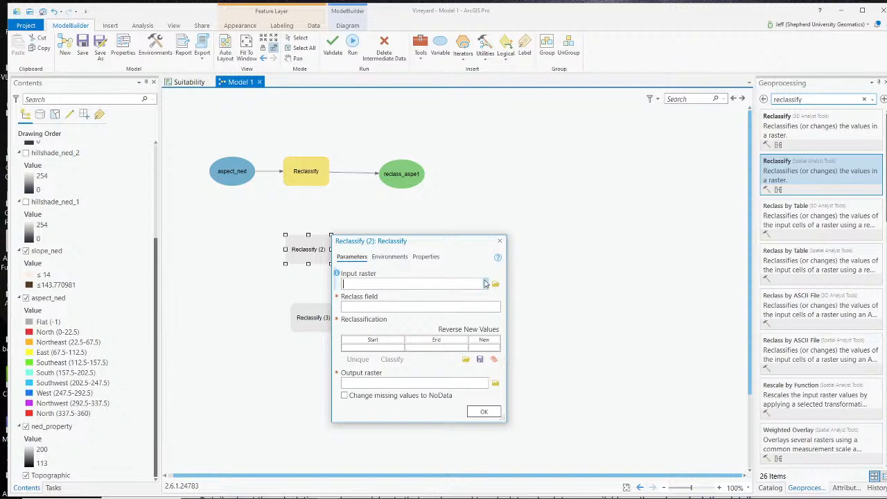
left_click(487, 285)
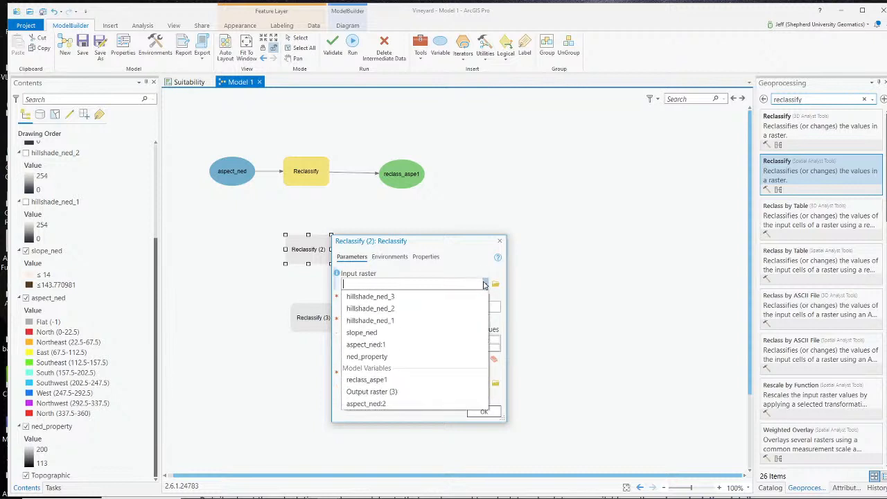
left_click(474, 339)
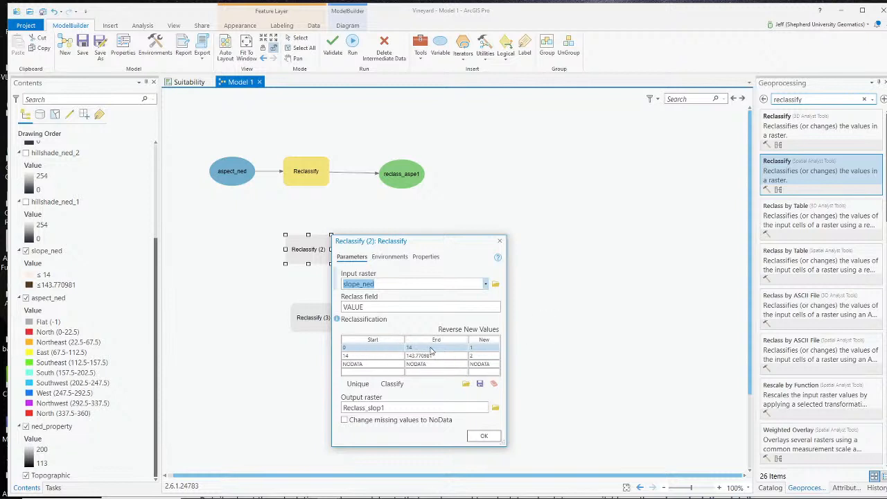
left_click(478, 350)
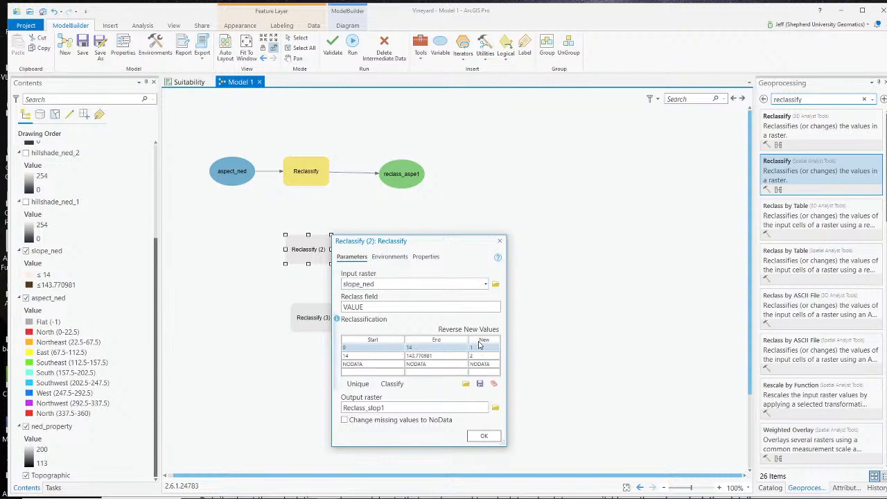
left_click(492, 357)
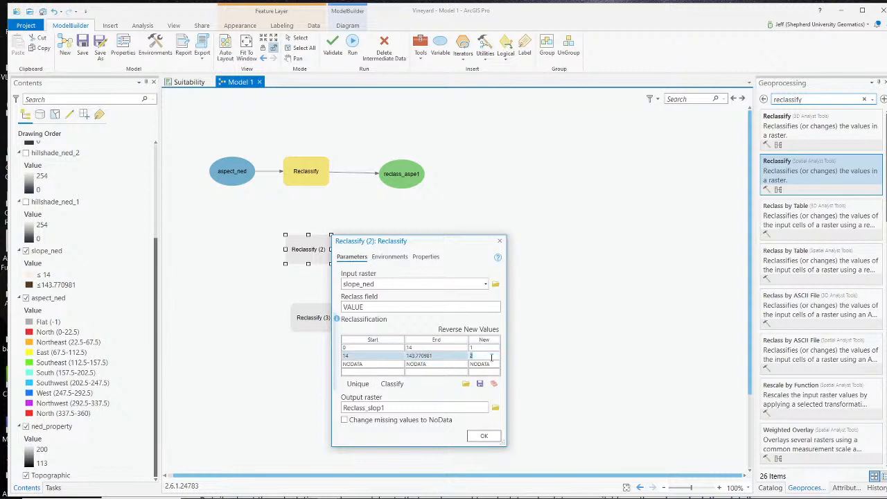
type("0")
Name the slope reclassification's output raster reclass_slop1 in Vineyard.gdb and accept the tool settings.
left_click(352, 408)
left_click_drag(475, 410, 509, 411)
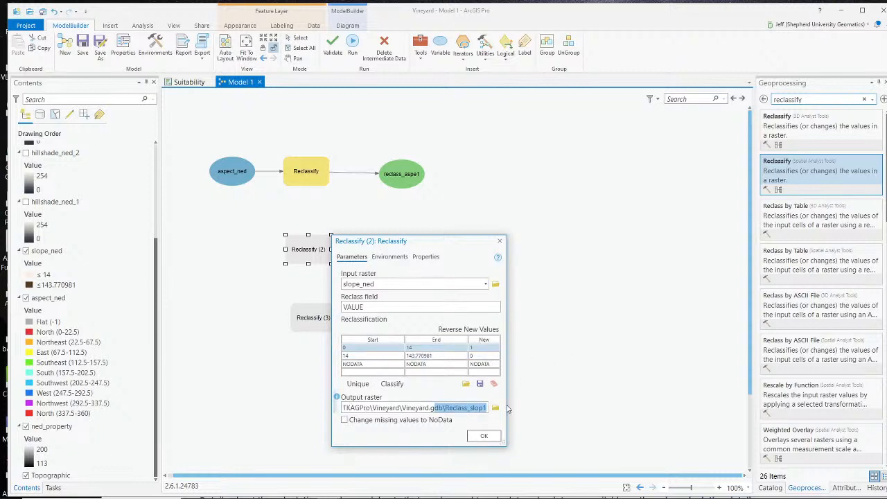
left_click(450, 409)
key("BackSpace")
type("r")
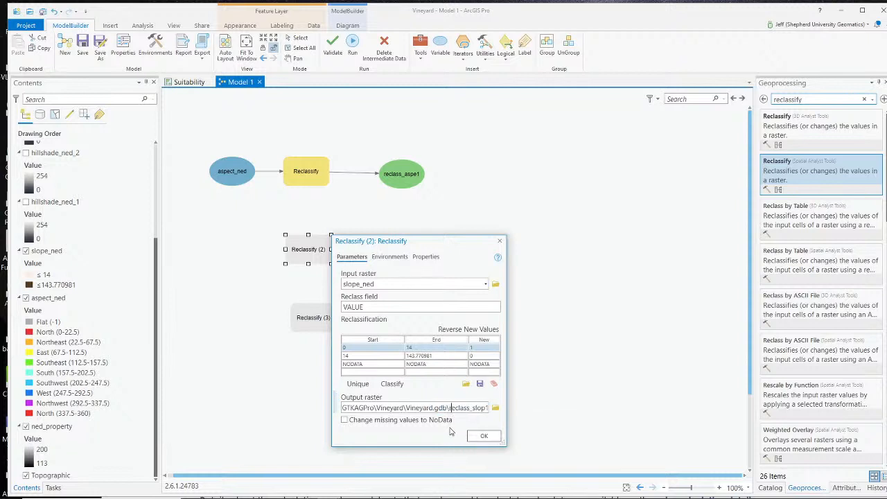
left_click_drag(483, 408, 465, 409)
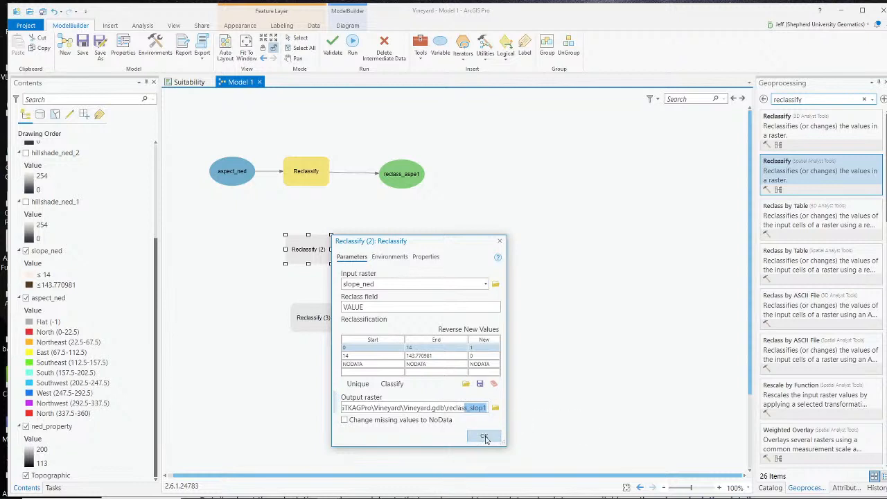
left_click(484, 437)
Open the third Reclassify tool in the model and set its input raster to hillshade_ned_3.
double_click(311, 319)
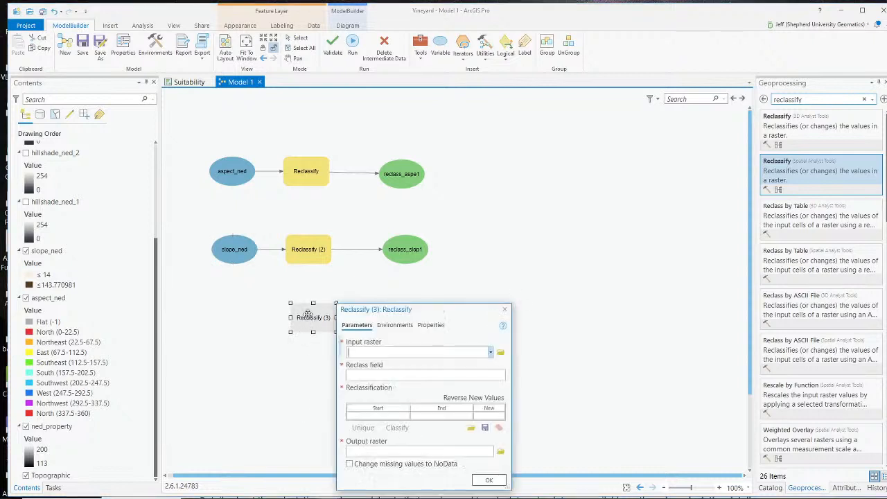
left_click(491, 353)
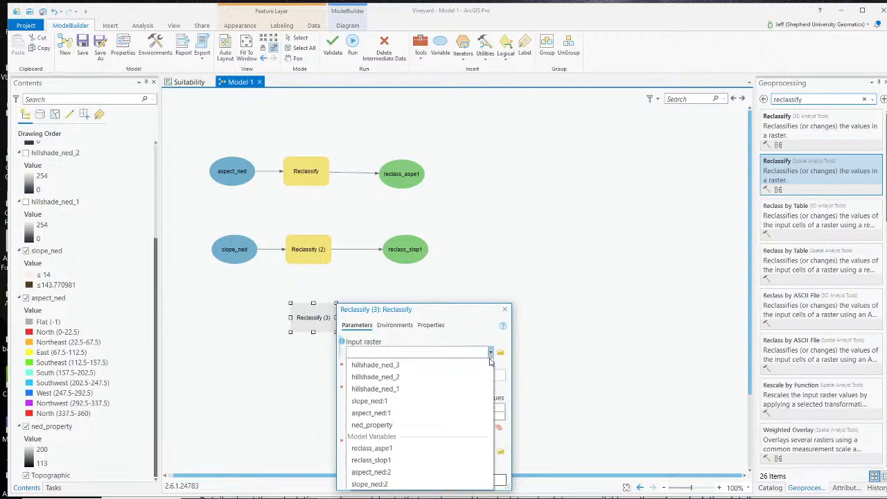
left_click(481, 368)
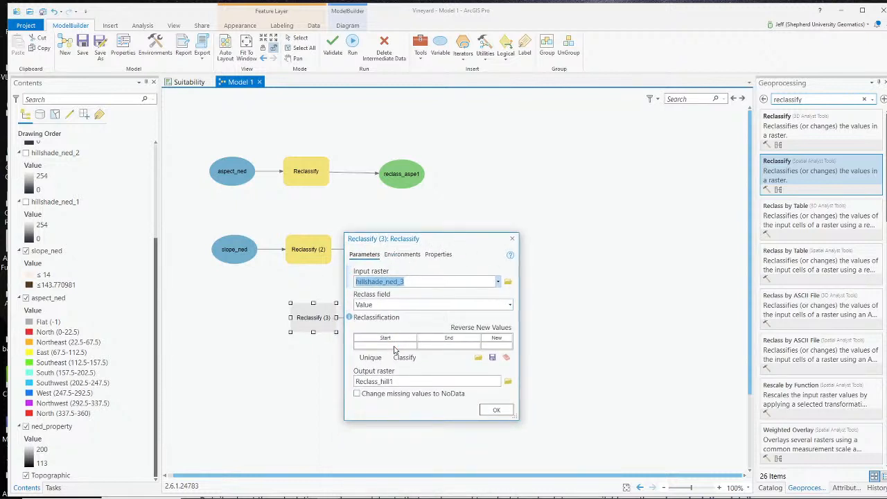
Enter the hillshade reclassification ranges 0–90 with new value 0 and 91–251.
left_click(395, 346)
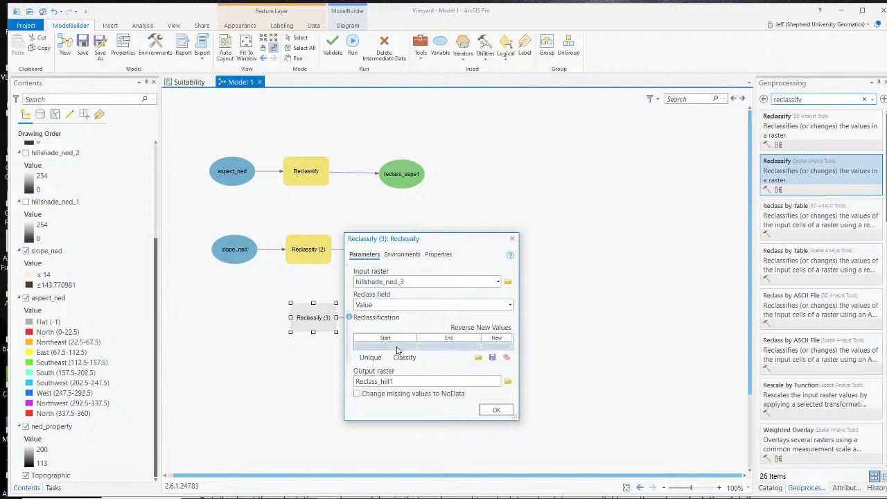
left_click(438, 346)
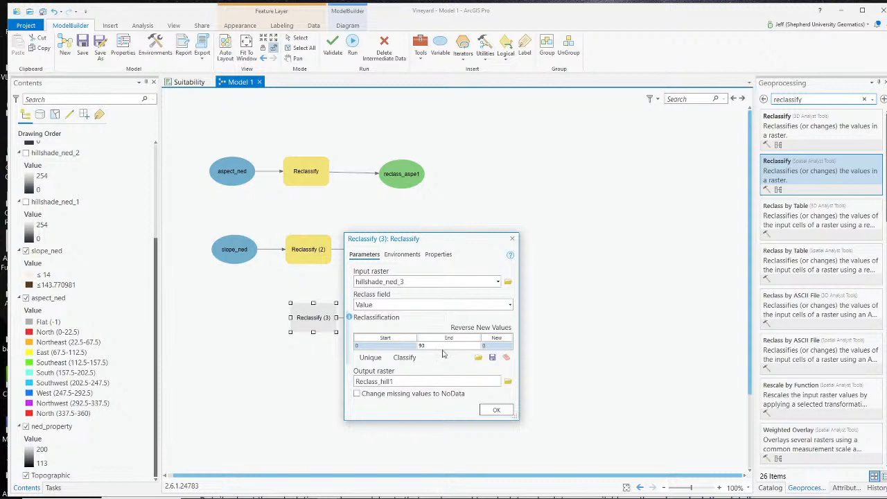
left_click(496, 345)
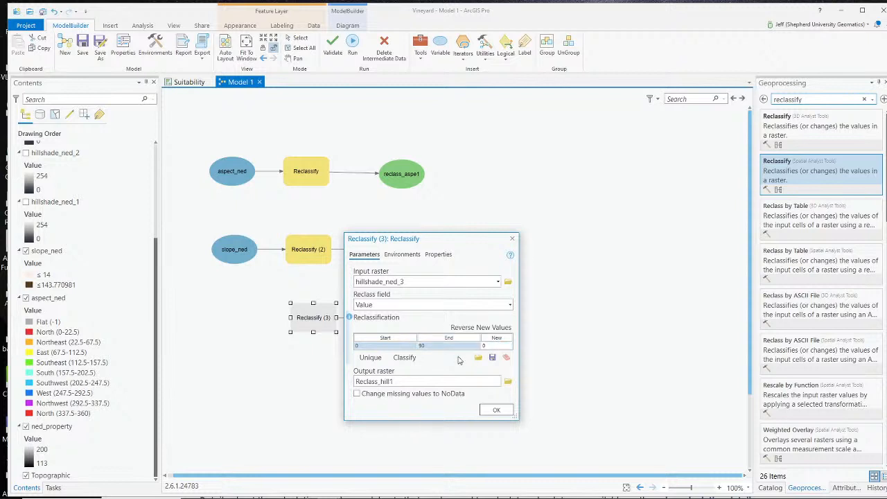
left_click(539, 351)
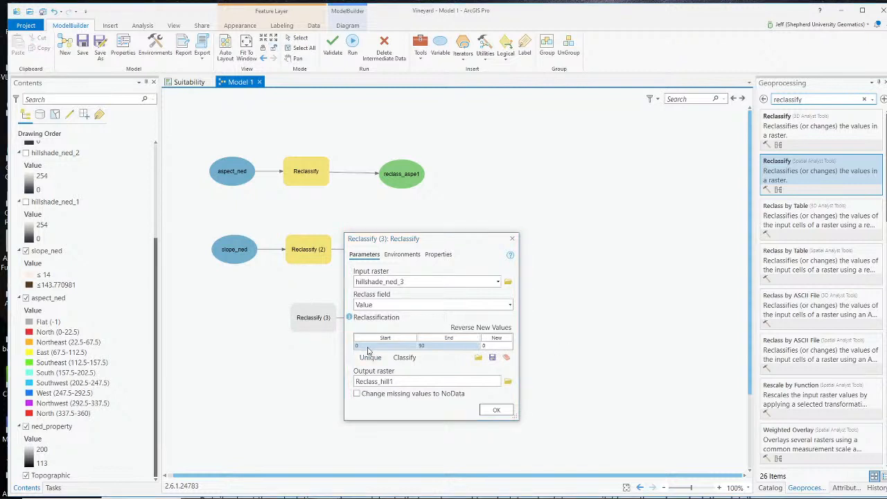
left_click(506, 347)
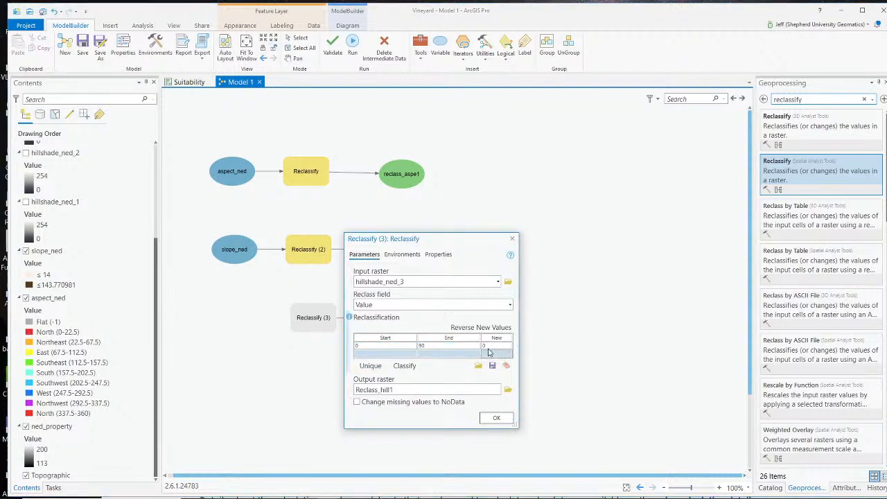
left_click(380, 355)
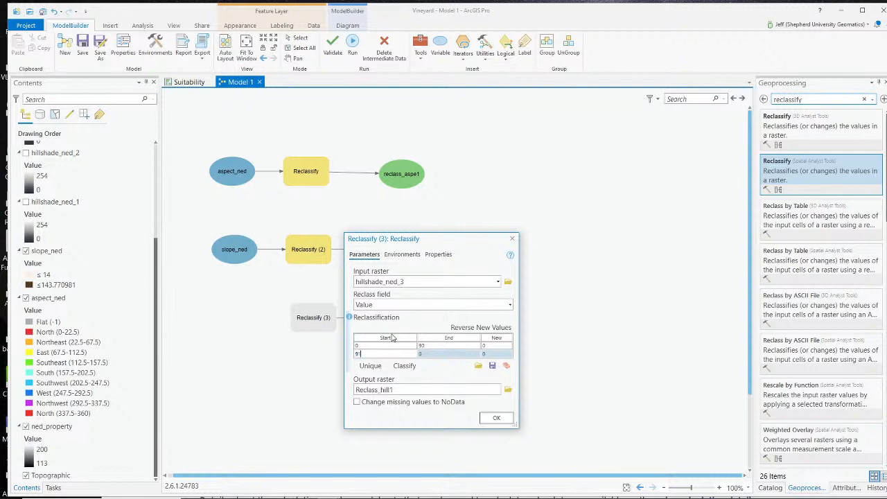
left_click(439, 355)
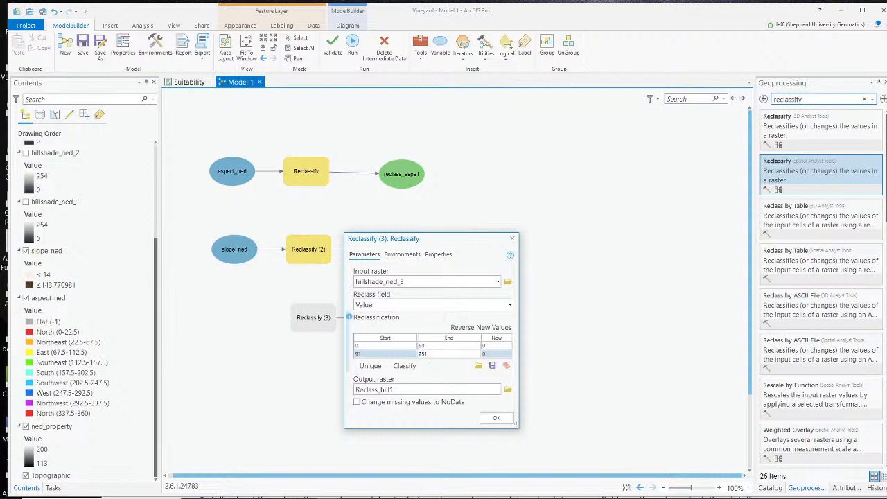
scroll(57, 181, "up", 1)
right_click(53, 148)
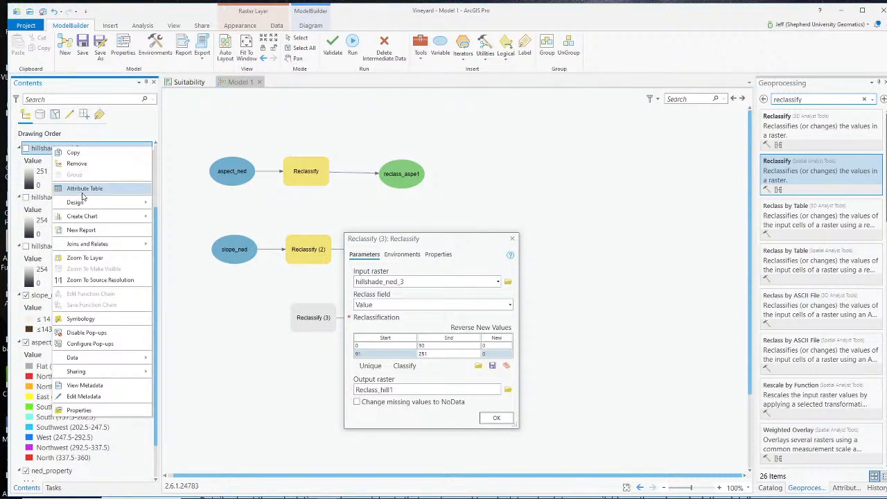
mouse_move(83, 216)
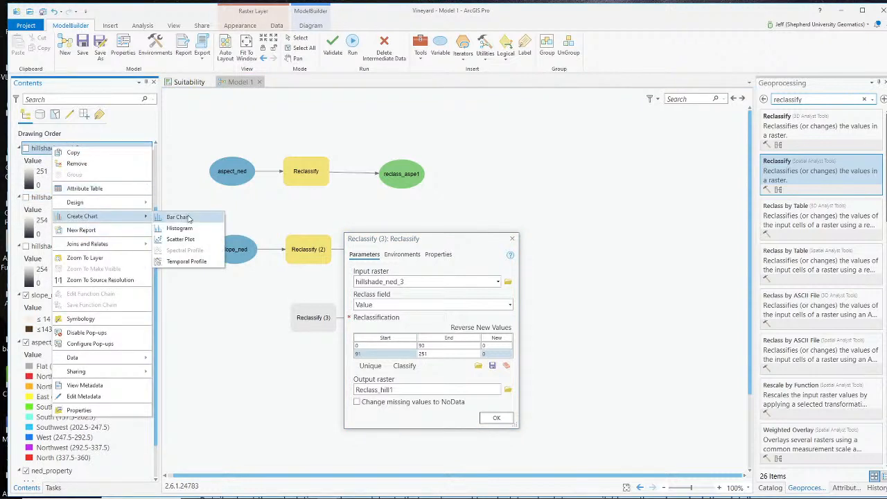
left_click(189, 217)
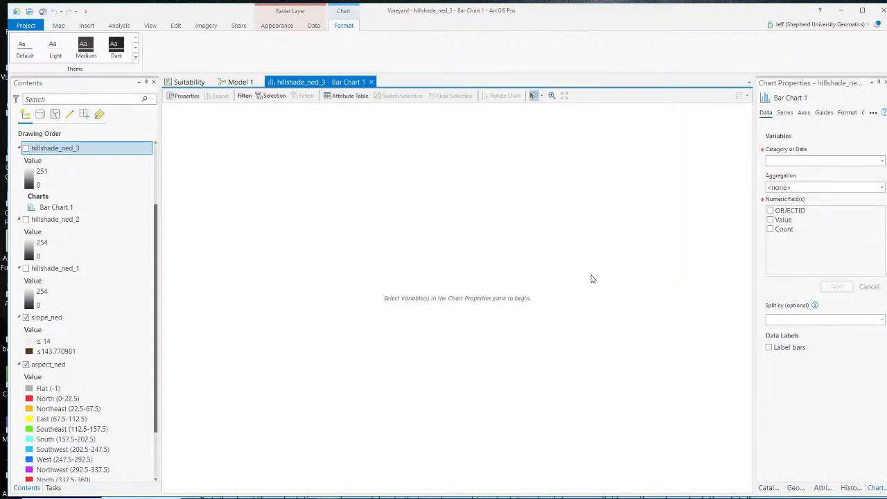
left_click(370, 82)
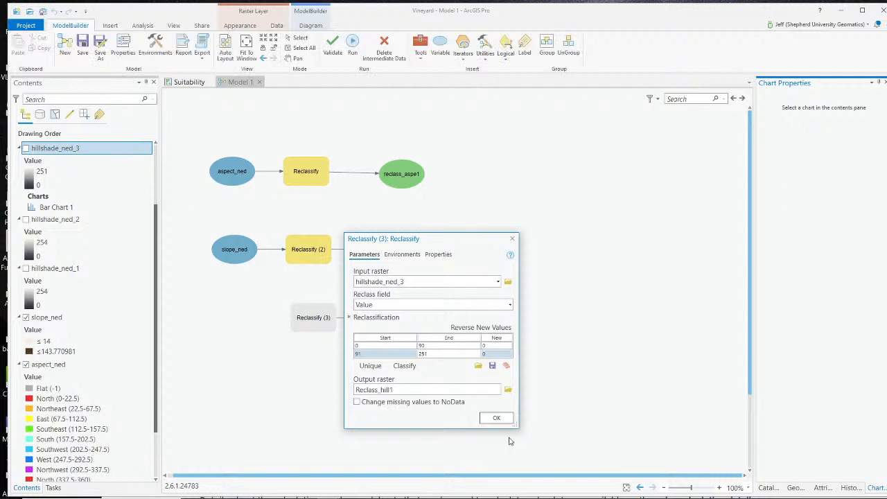
Create a histogram of hillshade_ned_3's Value field, examine the distribution of values, and return to the model.
right_click(46, 149)
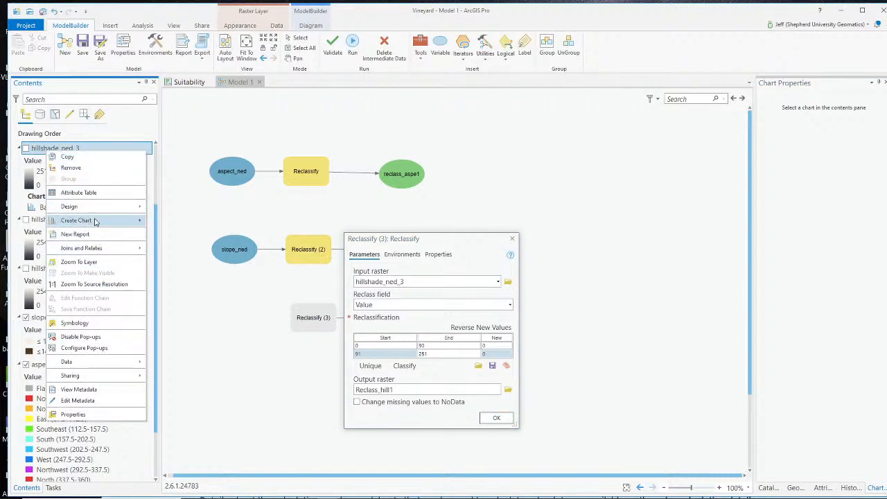
mouse_move(131, 222)
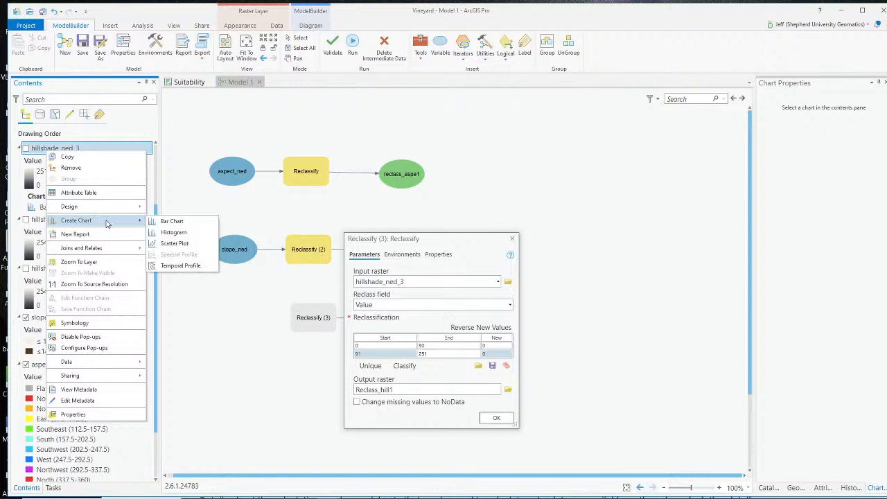
left_click(174, 233)
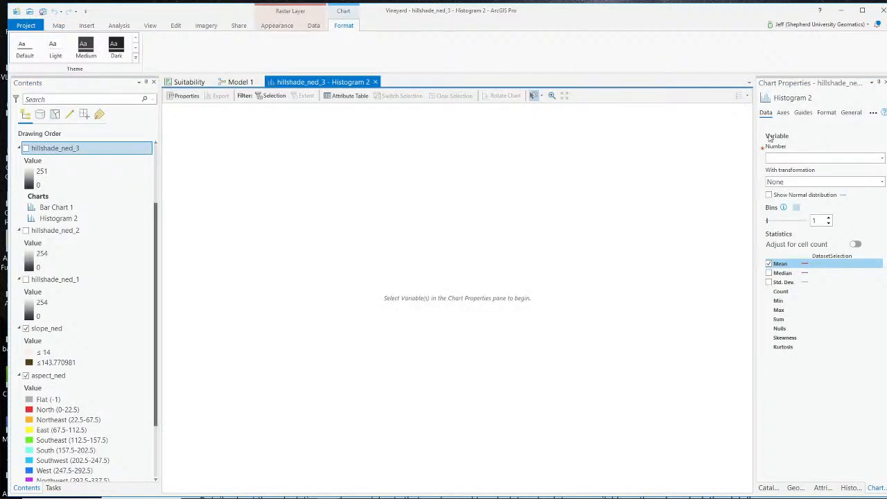
left_click(881, 160)
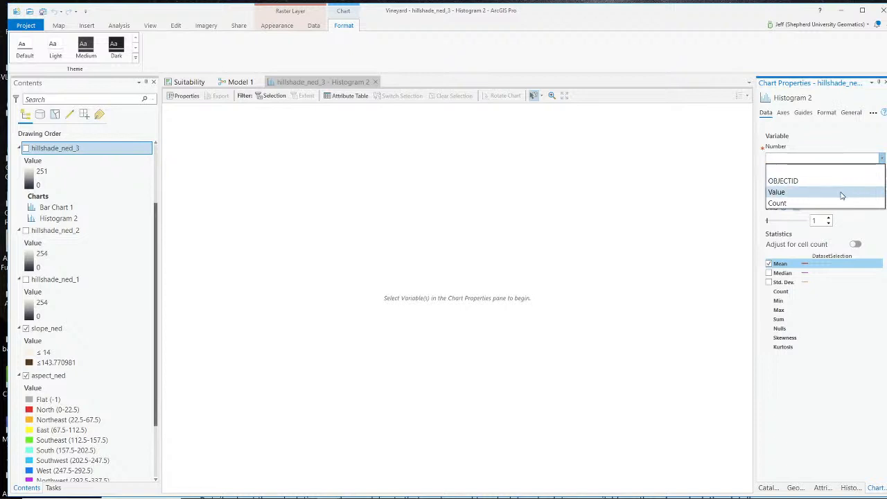
left_click(842, 194)
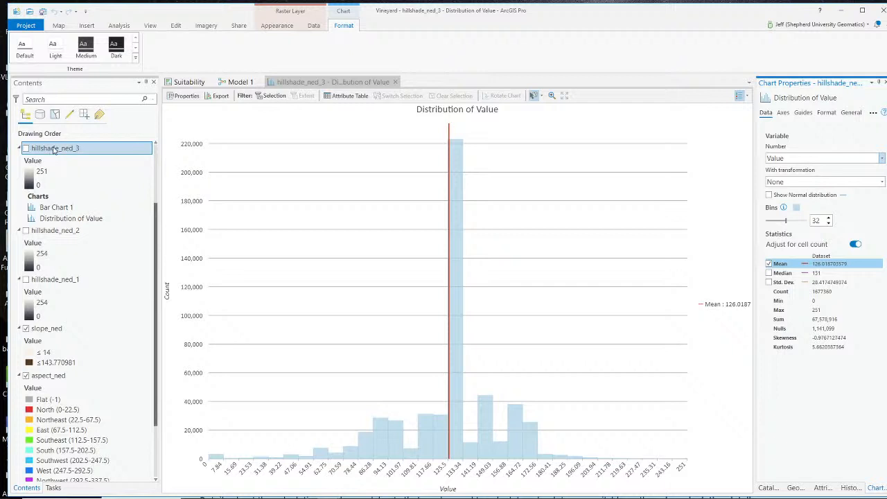
left_click(883, 83)
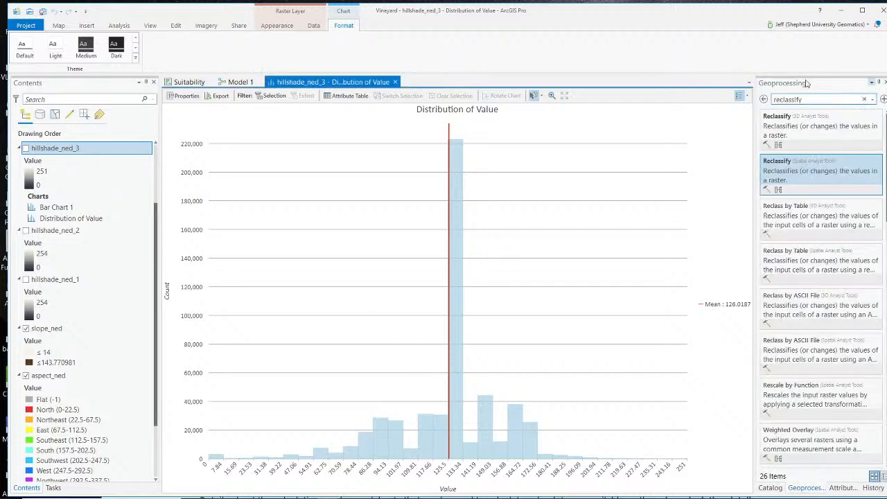
left_click(395, 83)
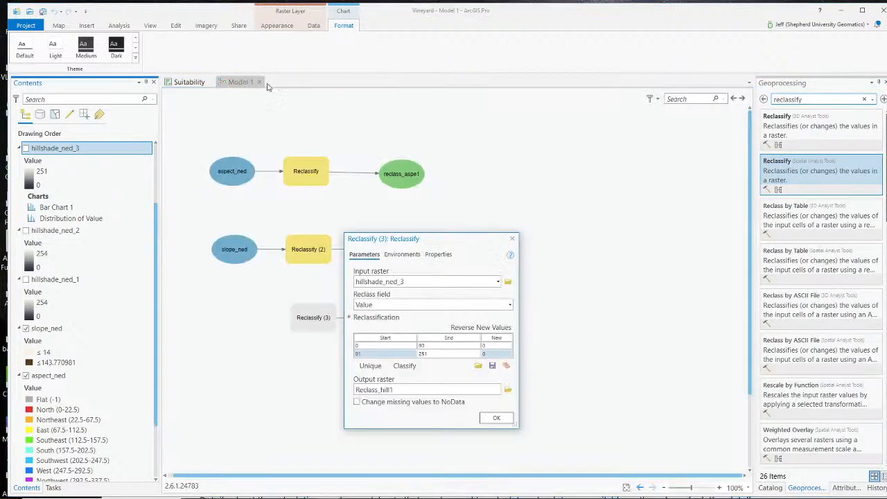
Remove all remap records from the hillshade reclassification table.
left_click(377, 354)
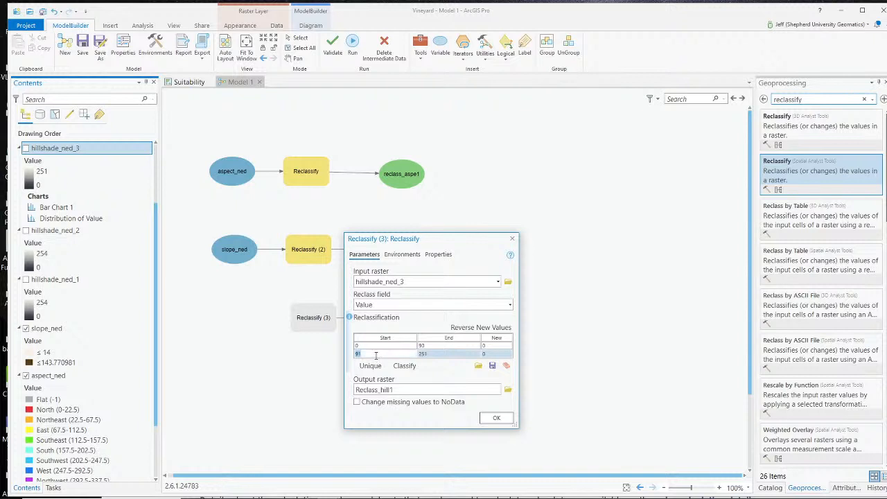
left_click(459, 372)
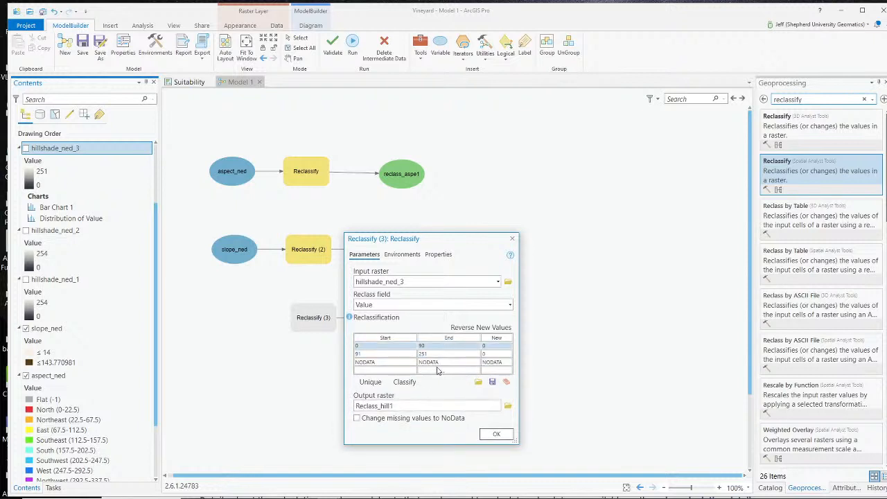
left_click(393, 371)
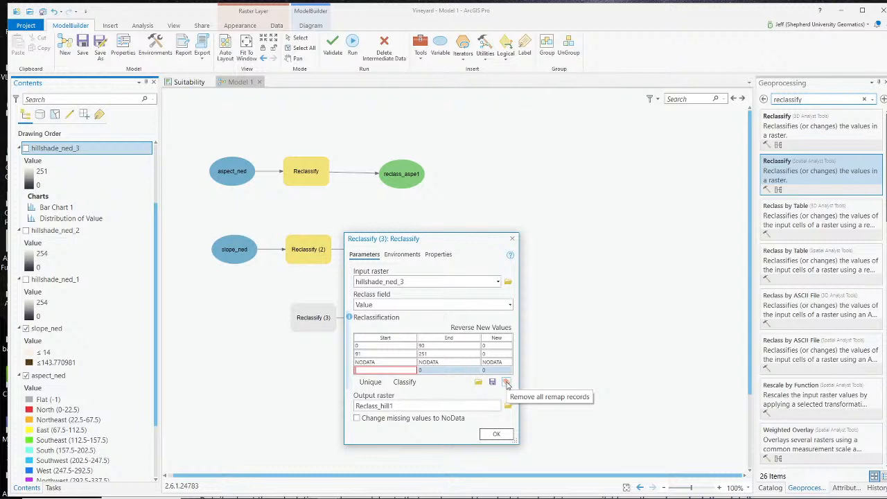
left_click(353, 373)
left_click(506, 381)
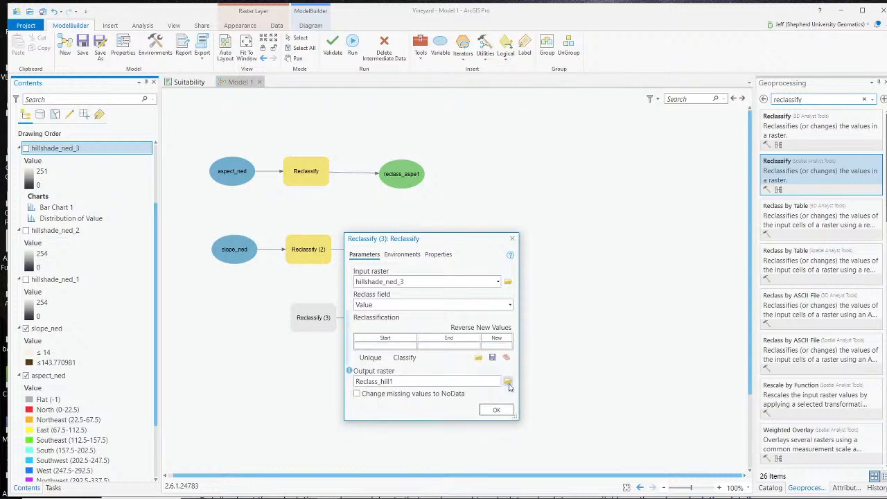
Enter the hillshade reclassification ranges 0–90 with new value 0 and 91–251 with new value 1.
left_click(398, 346)
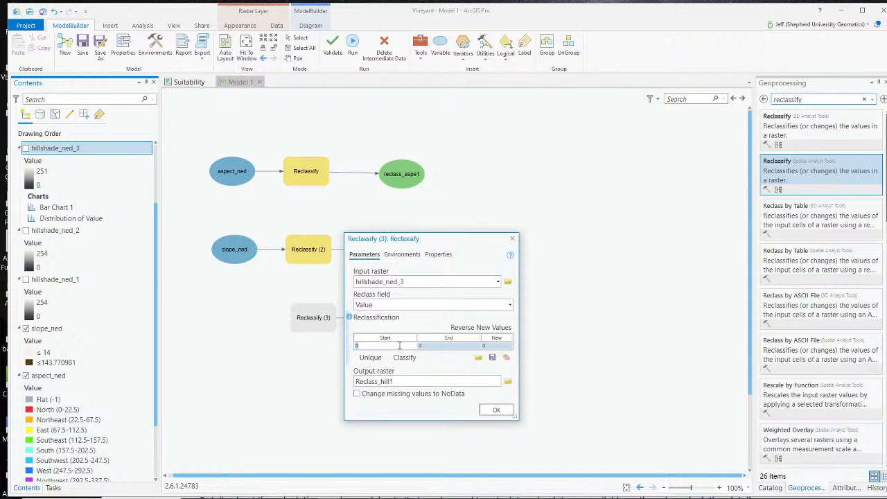
left_click(433, 345)
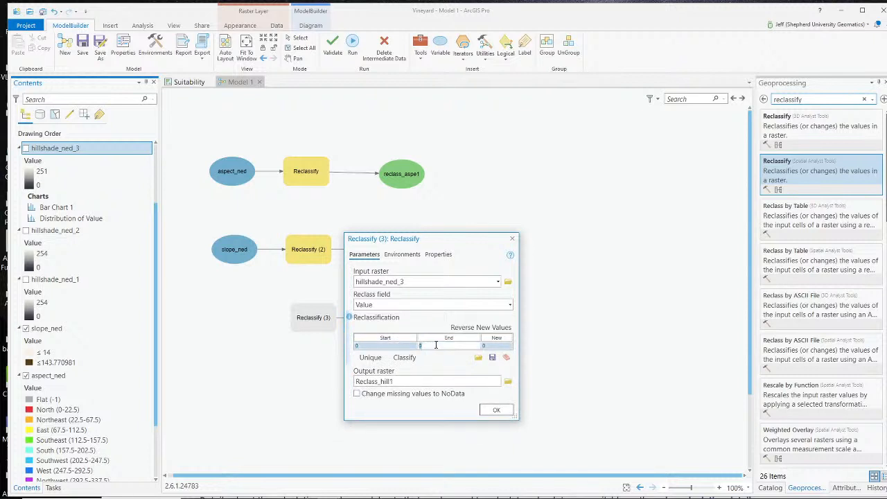
type("90")
left_click(500, 345)
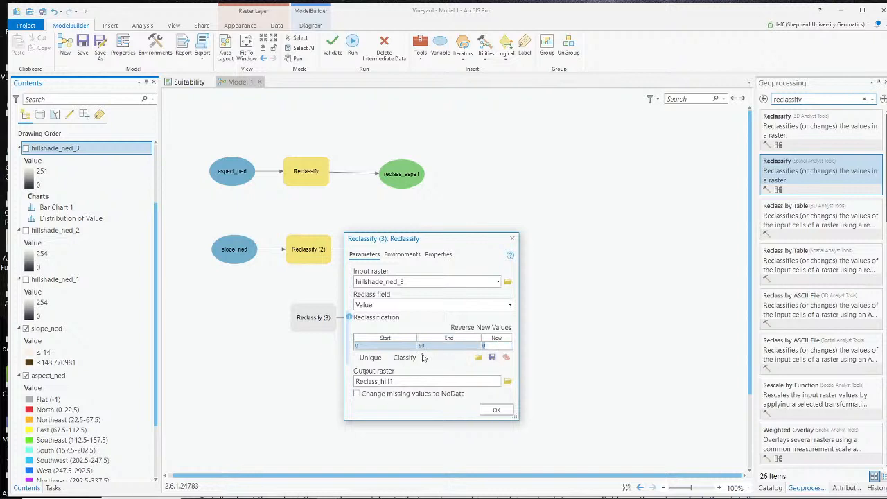
key("Tab")
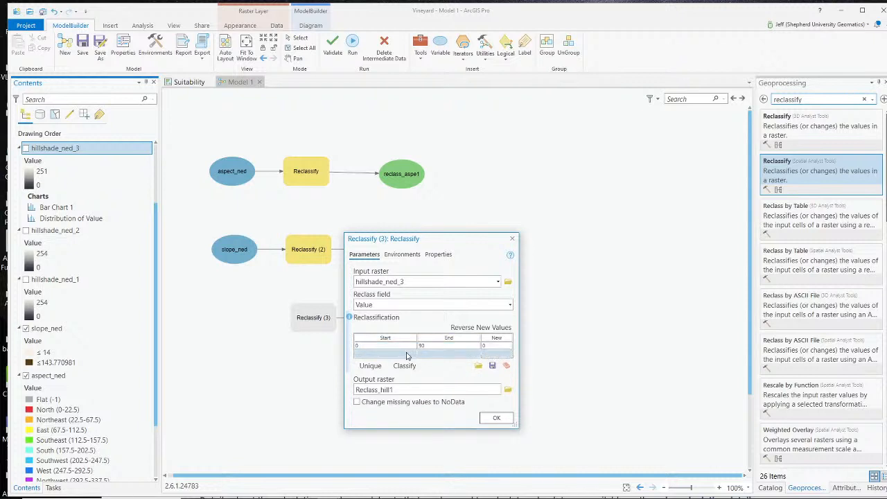
left_click(407, 353)
type("91")
left_click(432, 353)
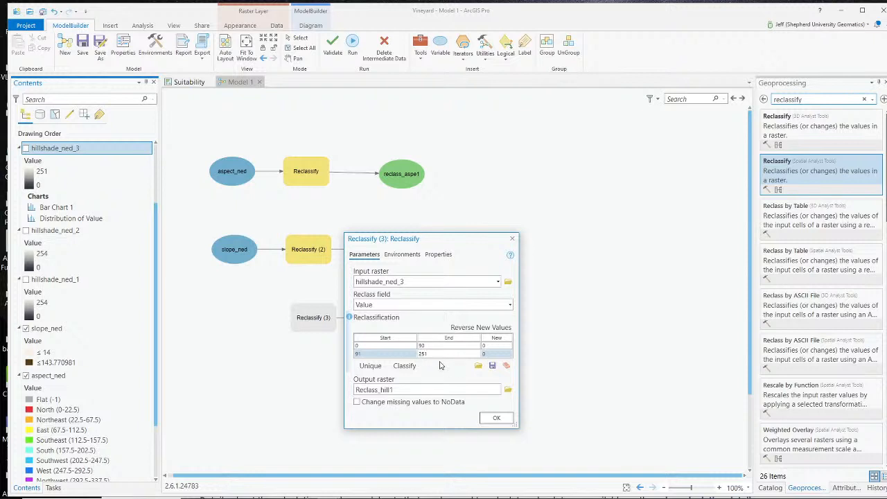
left_click(510, 354)
type("1")
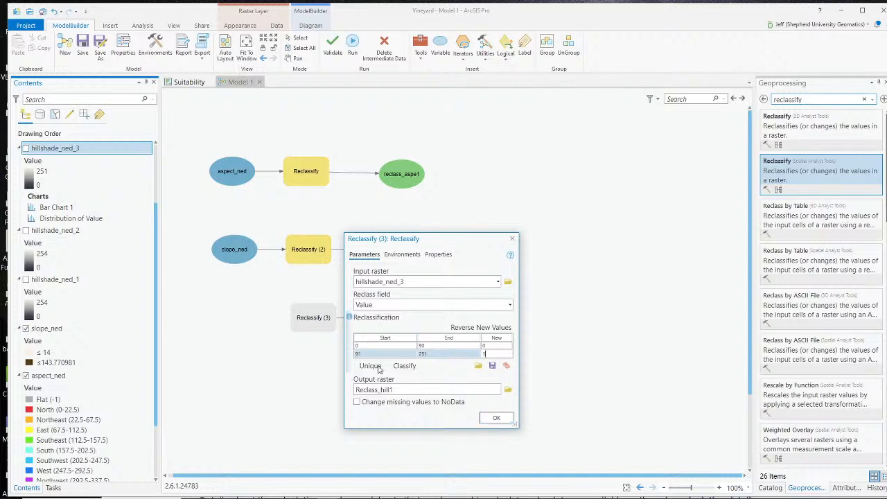
Name the hillshade reclassification's output raster reclass_hill1 in Vineyard.gdb and accept the tool settings.
left_click(356, 390)
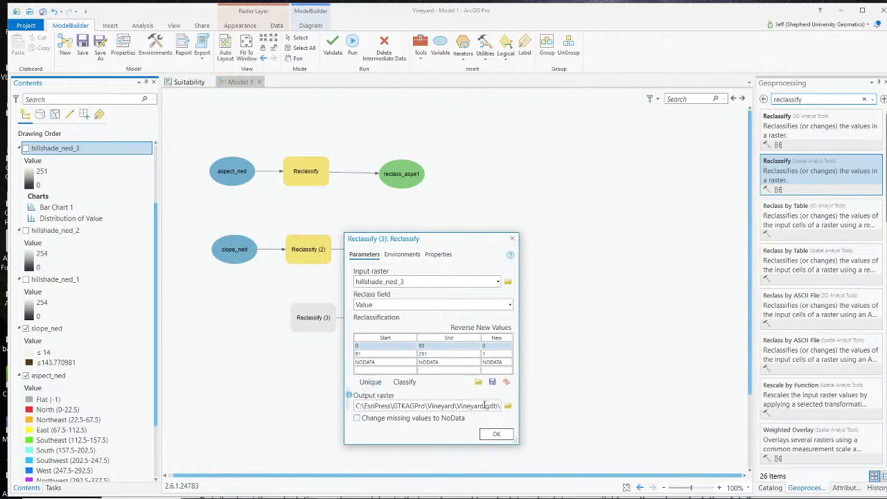
left_click_drag(485, 406, 520, 414)
left_click(462, 406)
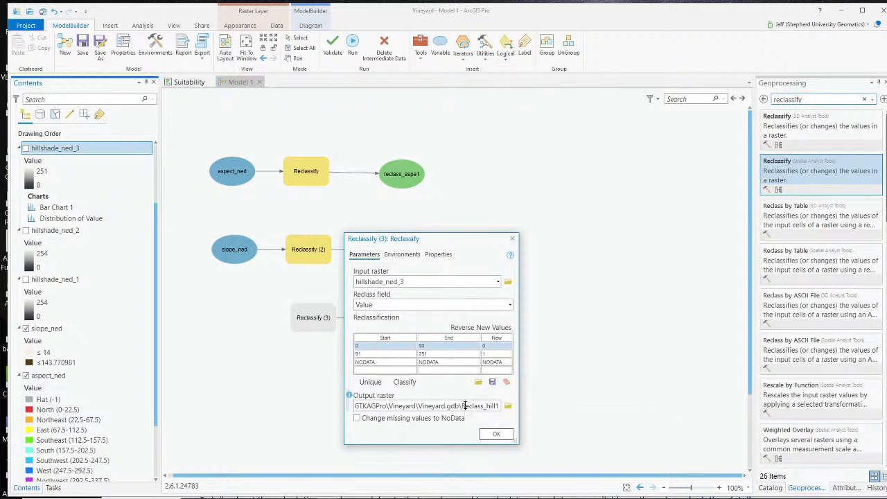
key("Delete")
type("r")
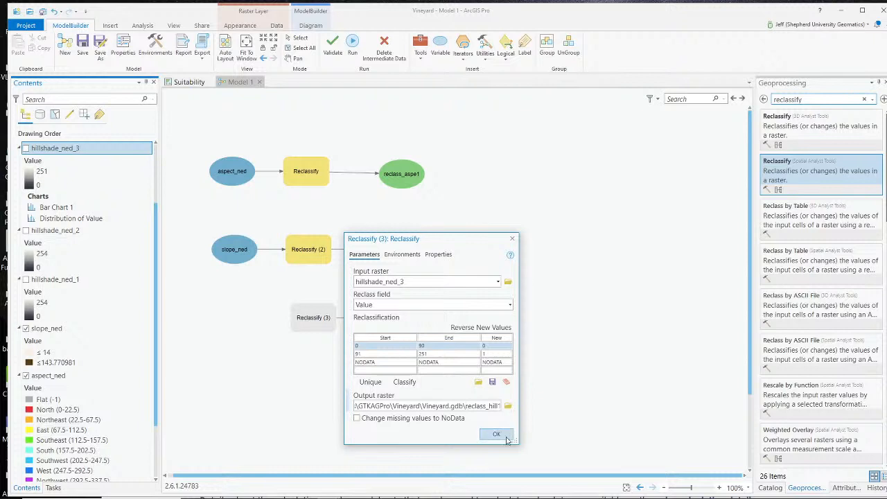
left_click(497, 435)
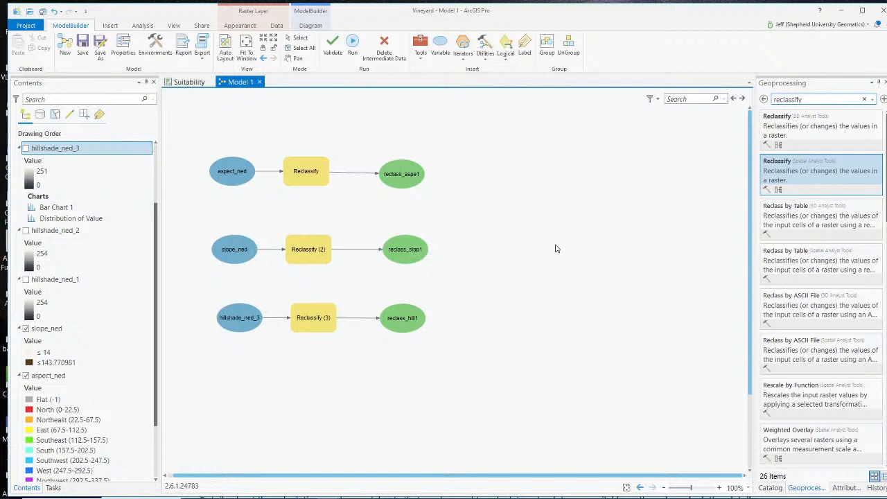
Find the Image Analyst Raster Calculator tool, add it to the model beside the reclassified outputs and open its parameters.
left_click(839, 98)
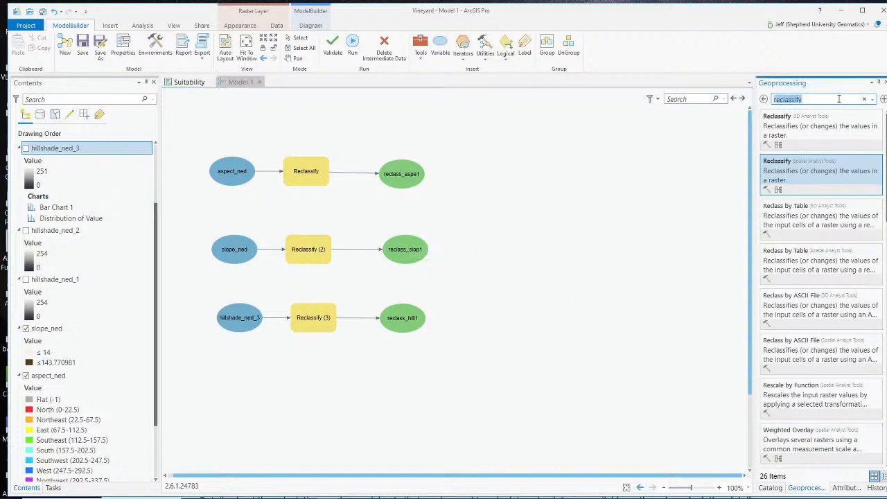
type("raster")
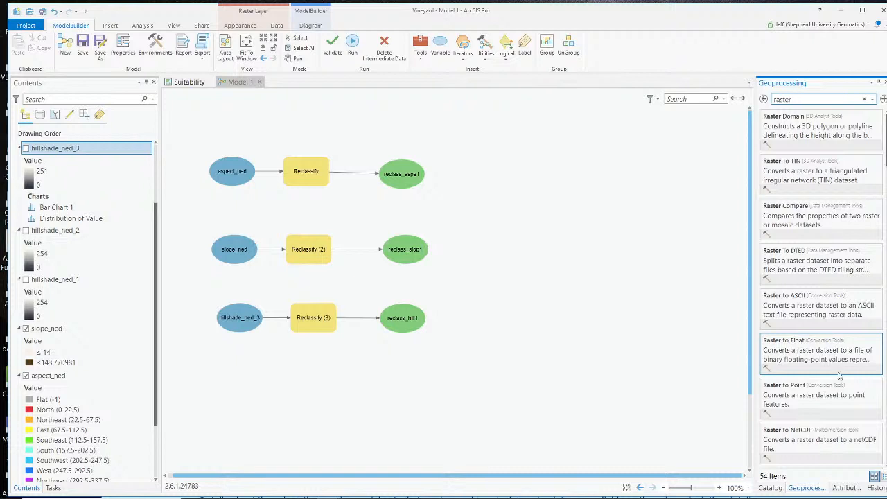
scroll(825, 391, "down", 1)
scroll(825, 390, "down", 2)
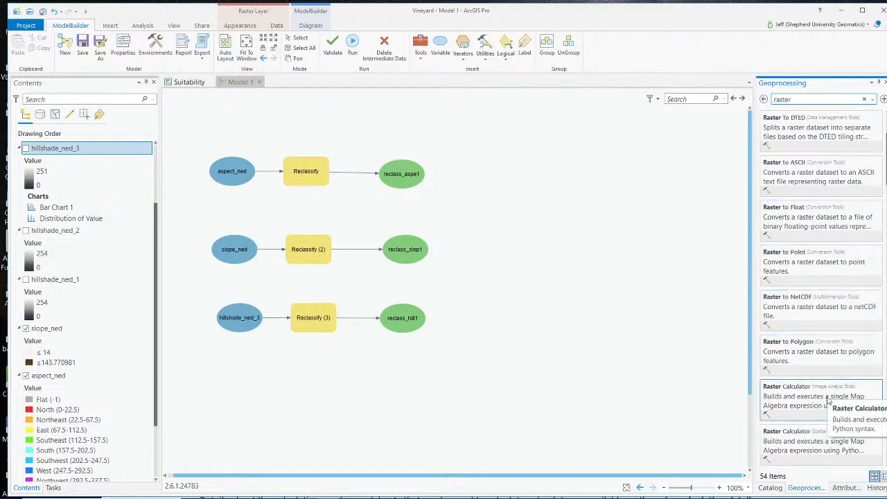
left_click_drag(809, 403, 509, 247)
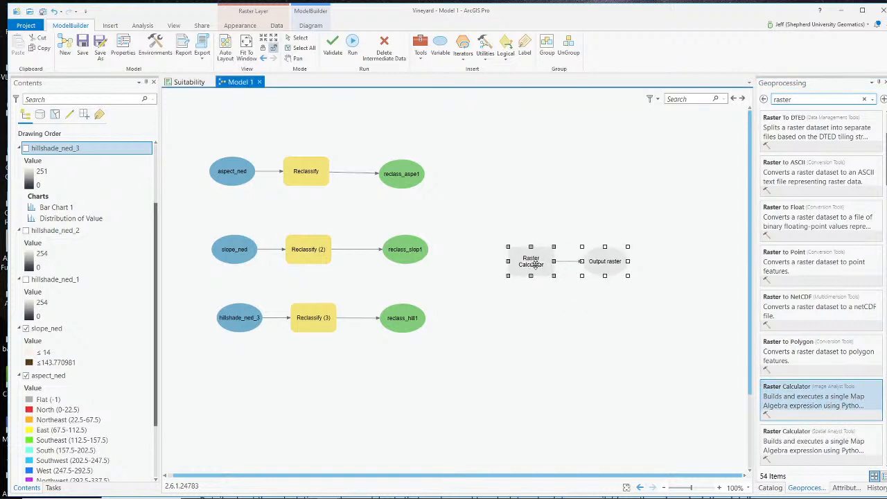
double_click(532, 261)
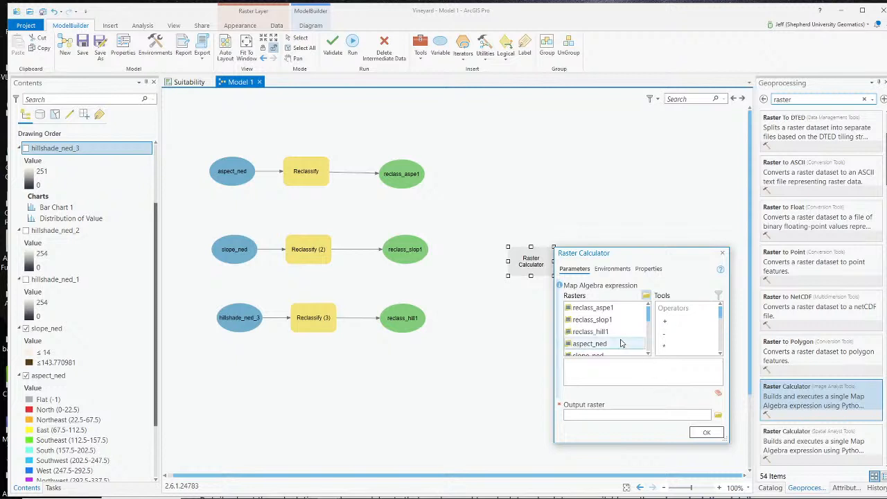
Set the Raster Calculator's output raster to reclass_asp1.
mouse_move(650, 317)
left_mouse_down()
mouse_move(650, 339)
mouse_move(652, 310)
left_mouse_up()
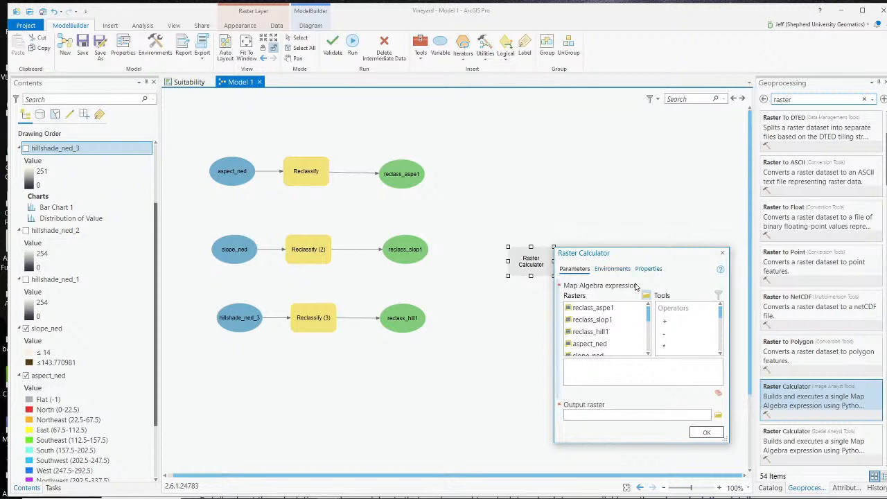
double_click(620, 310)
left_click_drag(626, 416, 522, 415)
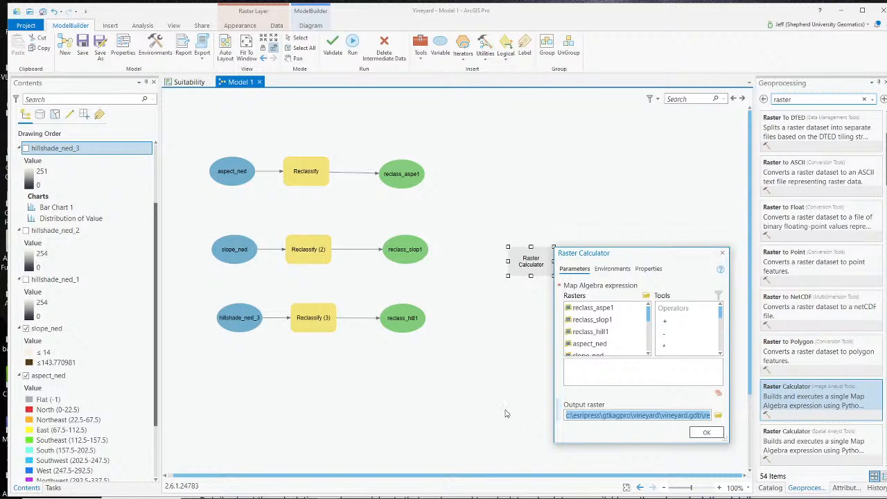
type("reclass_asp1")
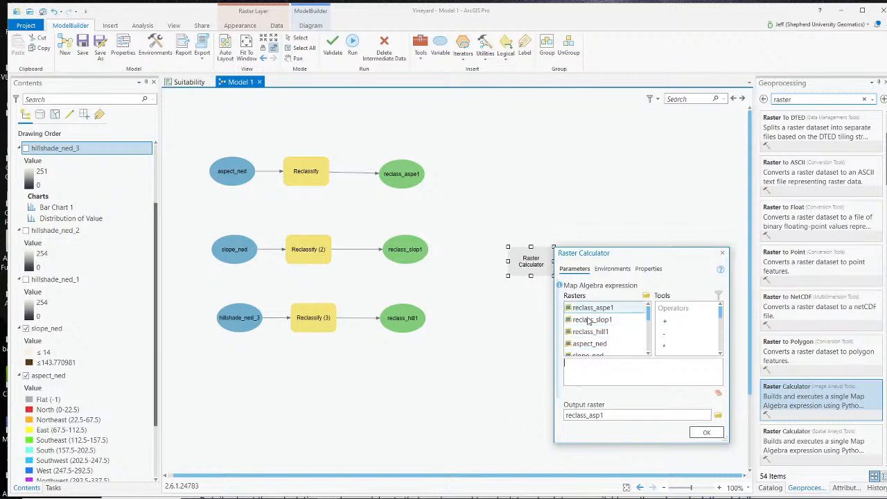
Show line numbers in the Map Algebra expression box and widen the Raster Calculator dialog.
scroll(586, 319, "down", 3)
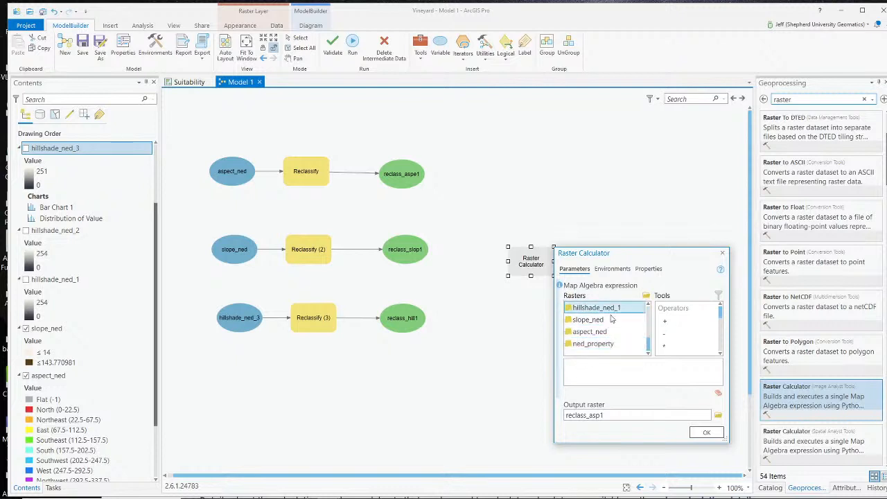
scroll(610, 326, "up", 3)
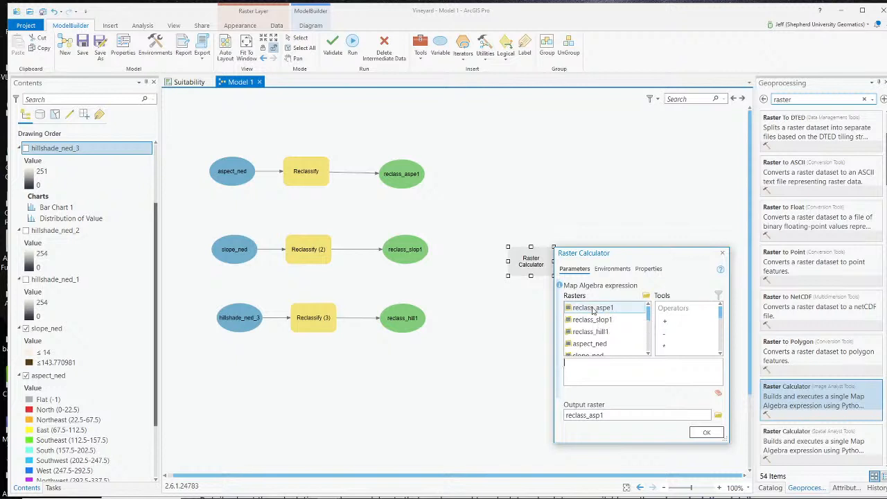
right_click(587, 370)
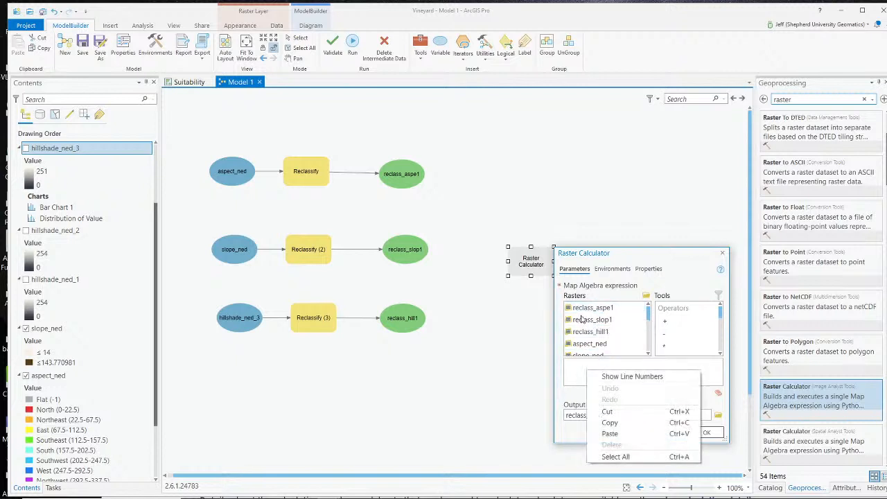
left_click(602, 376)
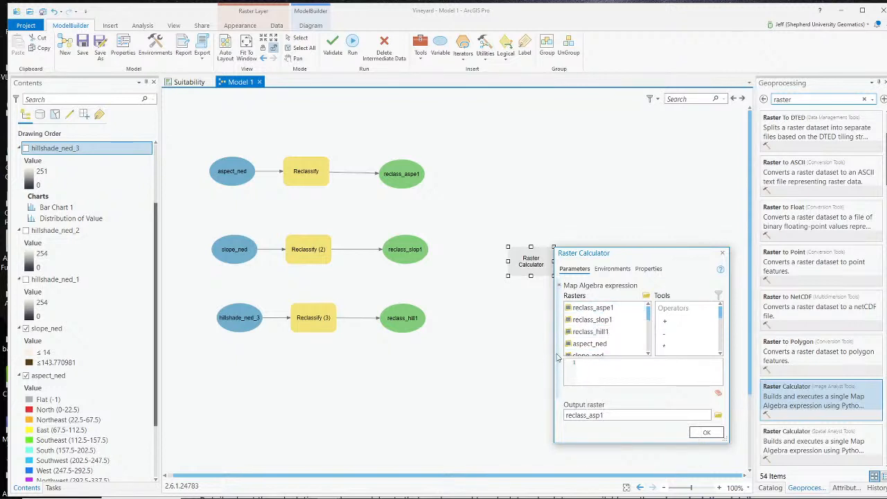
left_click_drag(556, 359, 505, 359)
Try to insert reclass_aspe1 from the list of rasters into the Map Algebra expression.
double_click(420, 176)
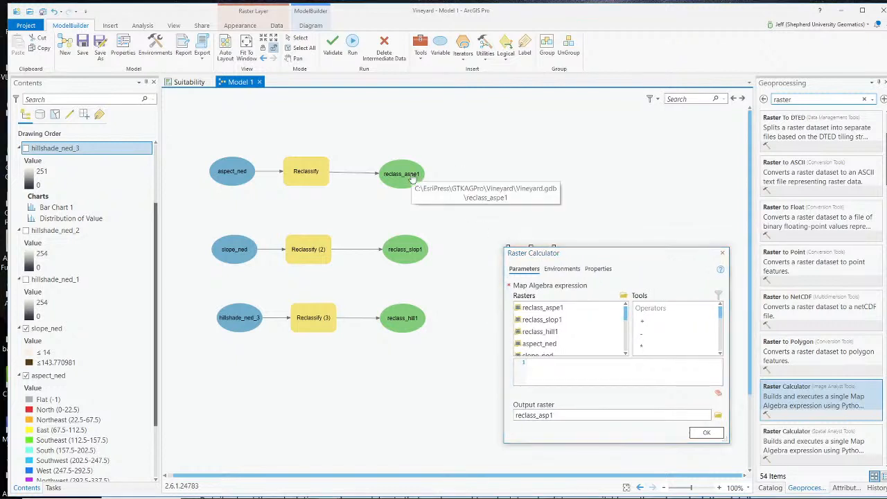
left_click(593, 166)
left_click(558, 362)
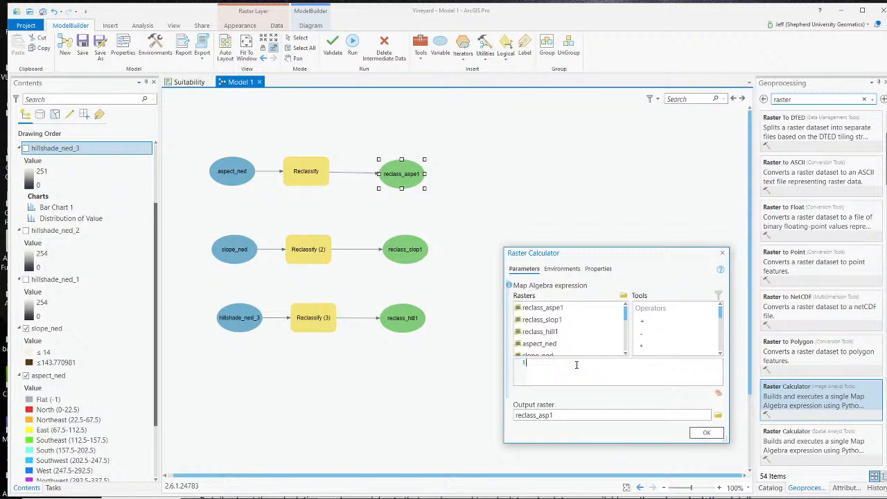
scroll(537, 343, "down", 3)
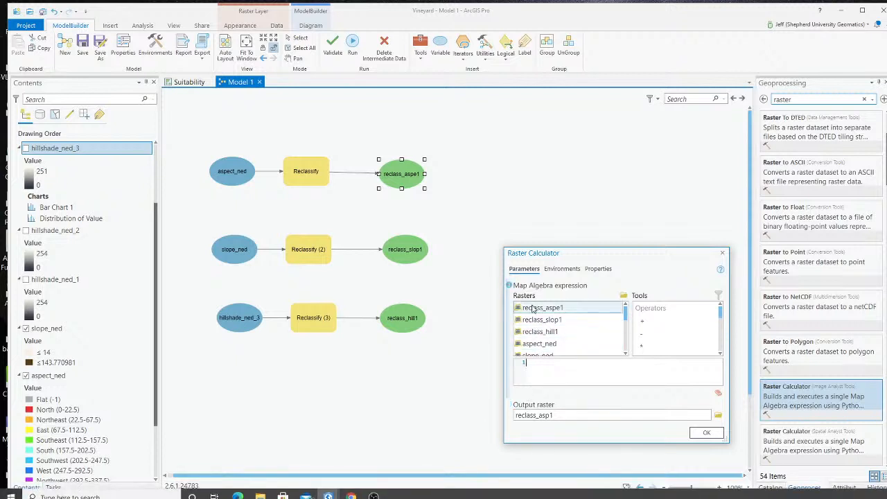
scroll(555, 347, "up", 3)
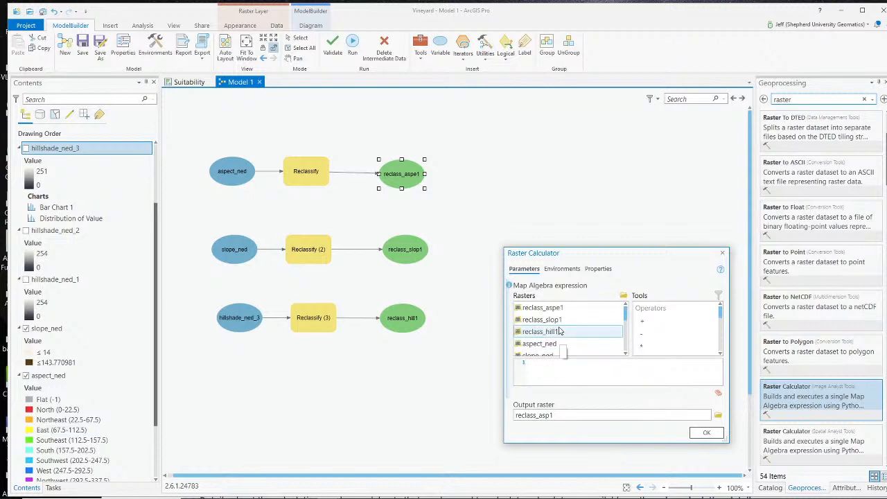
left_click(553, 309)
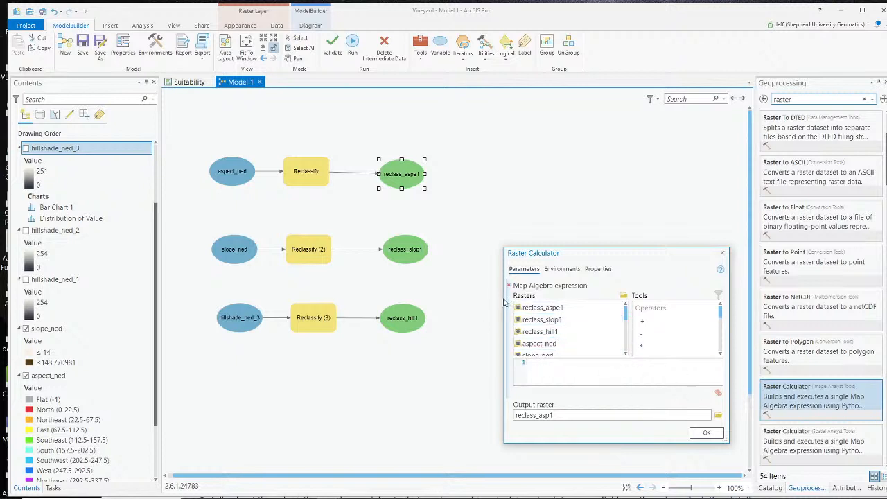
Widen the Raster Calculator dialog further and try entering %reclass_aspe1% as the start of a Map Algebra expression.
left_click_drag(505, 284, 405, 288)
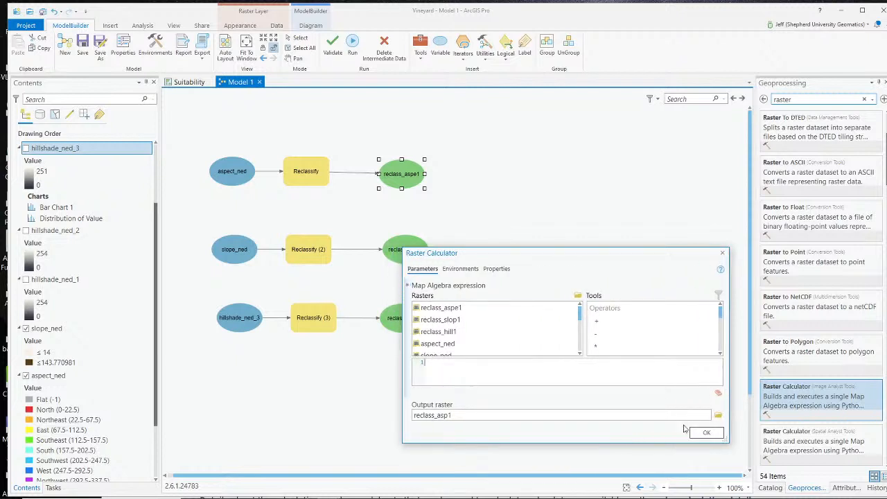
left_click(538, 415)
left_click(450, 366)
left_click(424, 310)
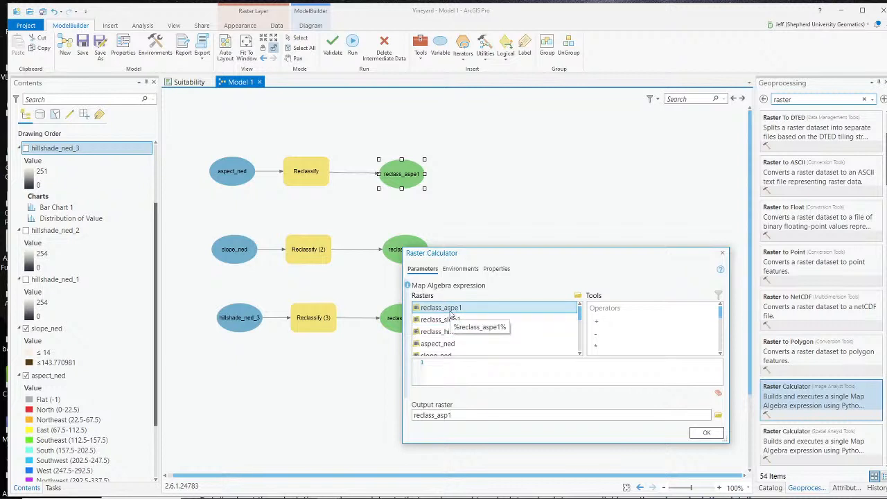
left_click(457, 369)
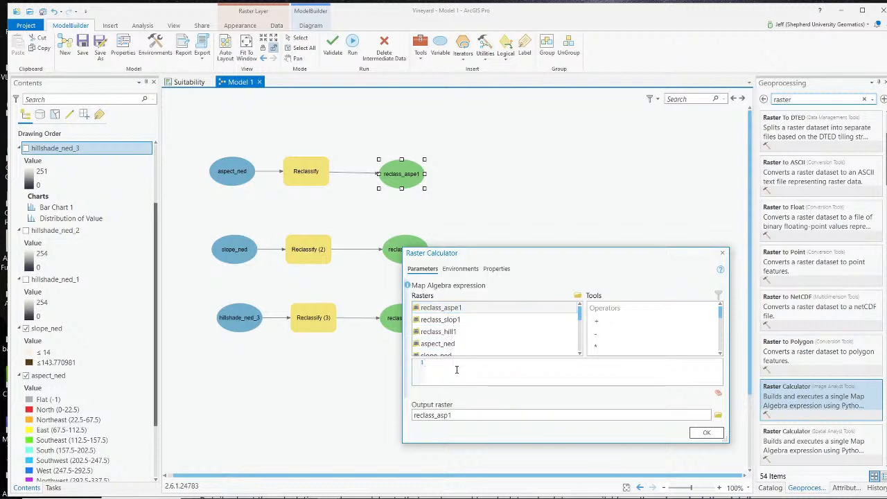
type("%reclass_aspe1%")
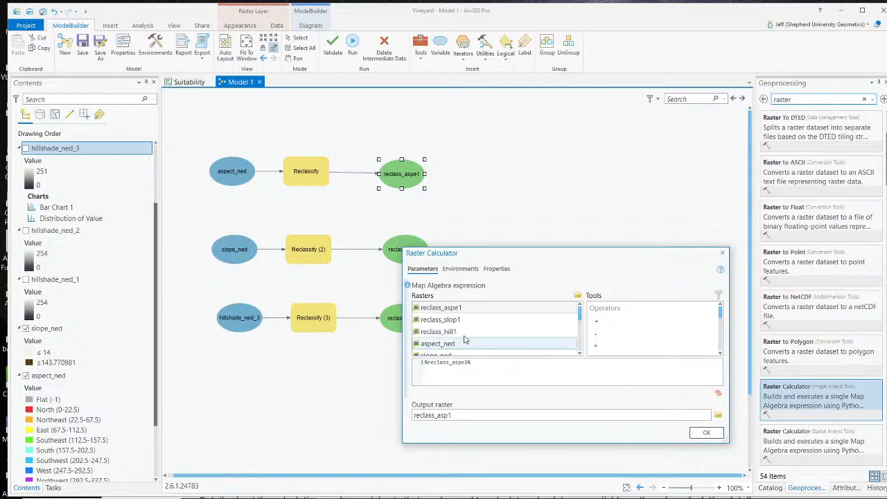
left_click(425, 363)
type("*")
key("ctrl+a")
key("BackSpace")
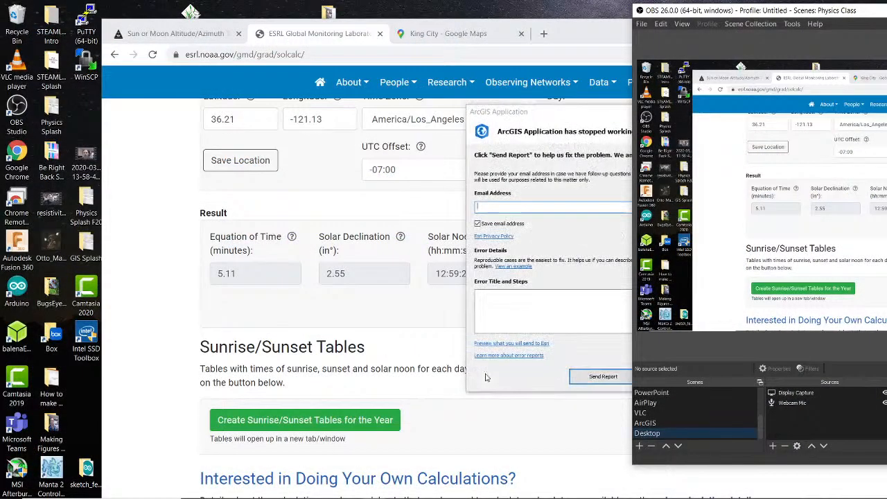
Dismiss the ArcGIS error report without sending it.
left_click(559, 131)
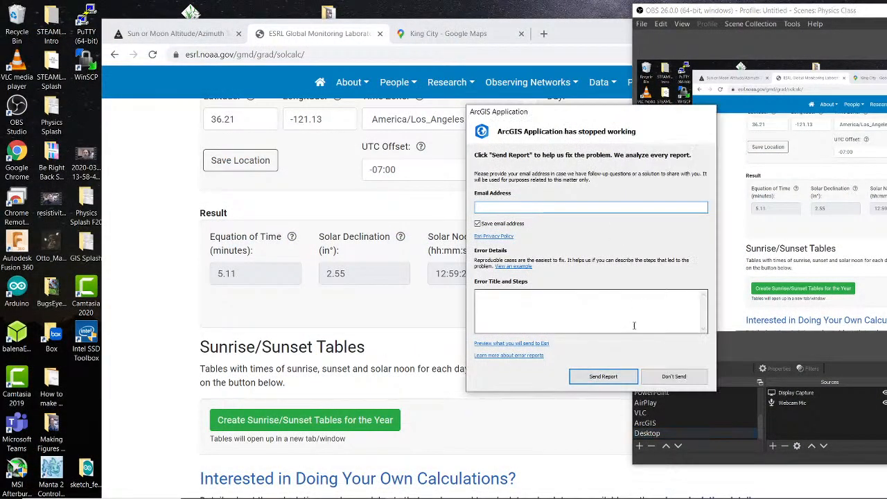
left_click(673, 377)
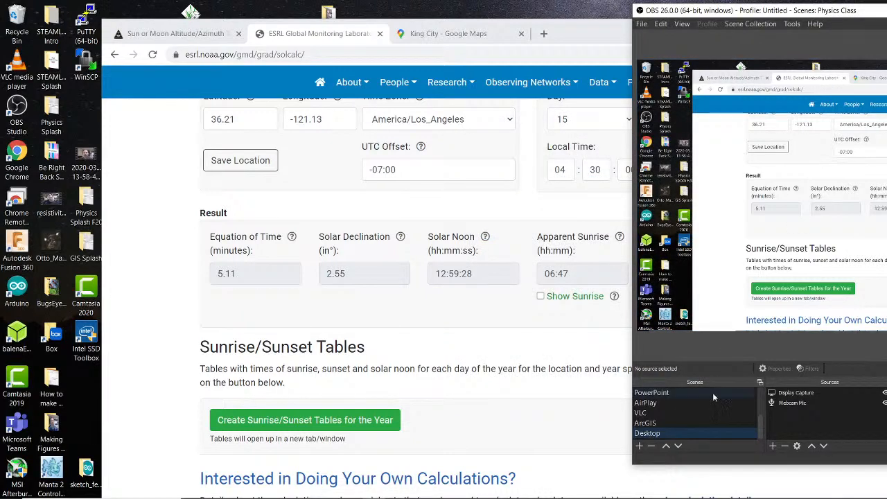
scroll(713, 392, "up", 3)
left_click(680, 413)
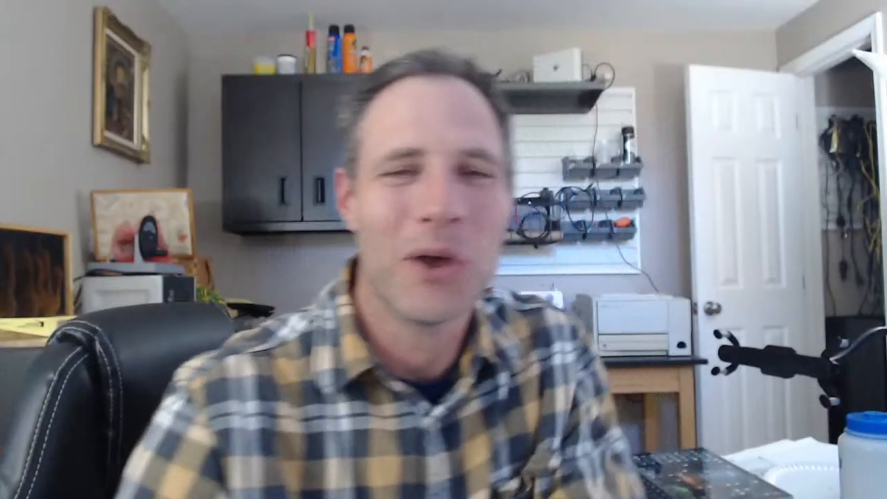